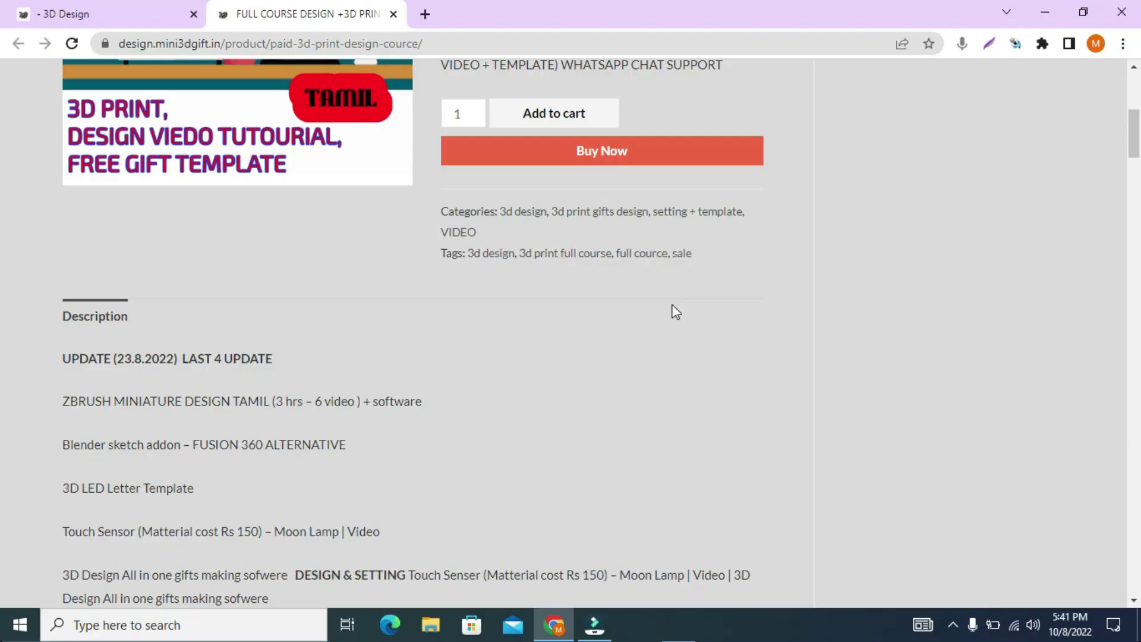
- Scroll down through the current Chrome page
scroll(675, 311, down, 4)
scroll(675, 311, down, 4)
scroll(675, 311, down, 4)
scroll(675, 310, down, 5)
scroll(675, 308, down, 6)
scroll(676, 301, down, 5)
scroll(676, 301, down, 5)
scroll(676, 301, down, 5)
- On the 3D Design tab, scroll past Recent Product and Beginer's choice to the listing's end
click(154, 7)
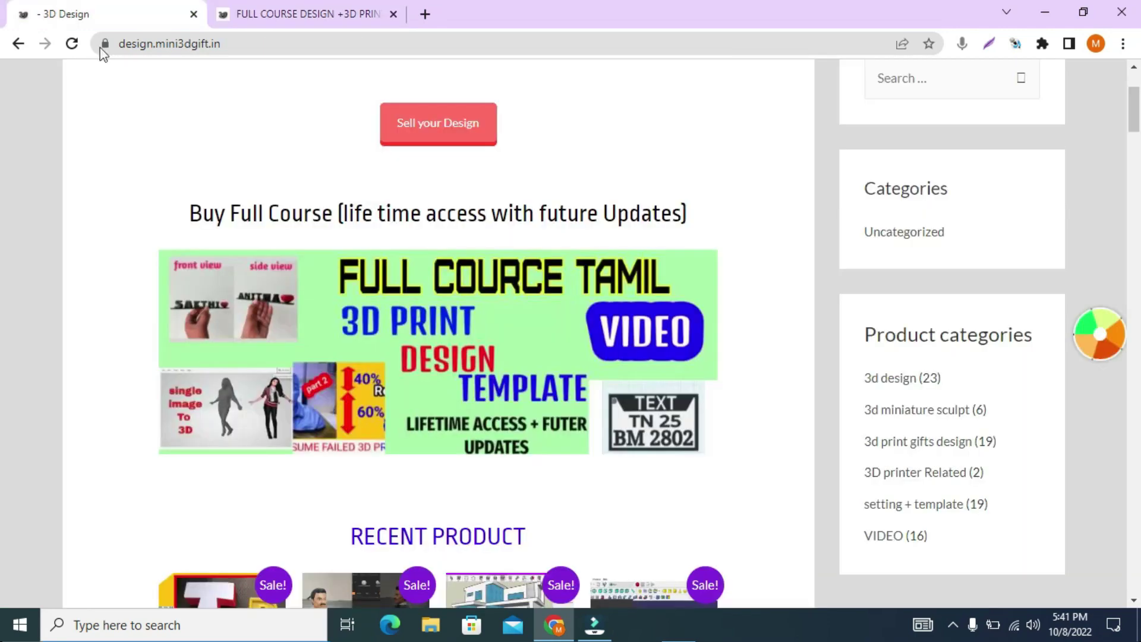
scroll(375, 333, down, 4)
scroll(377, 318, down, 5)
scroll(375, 336, down, 5)
scroll(375, 335, down, 3)
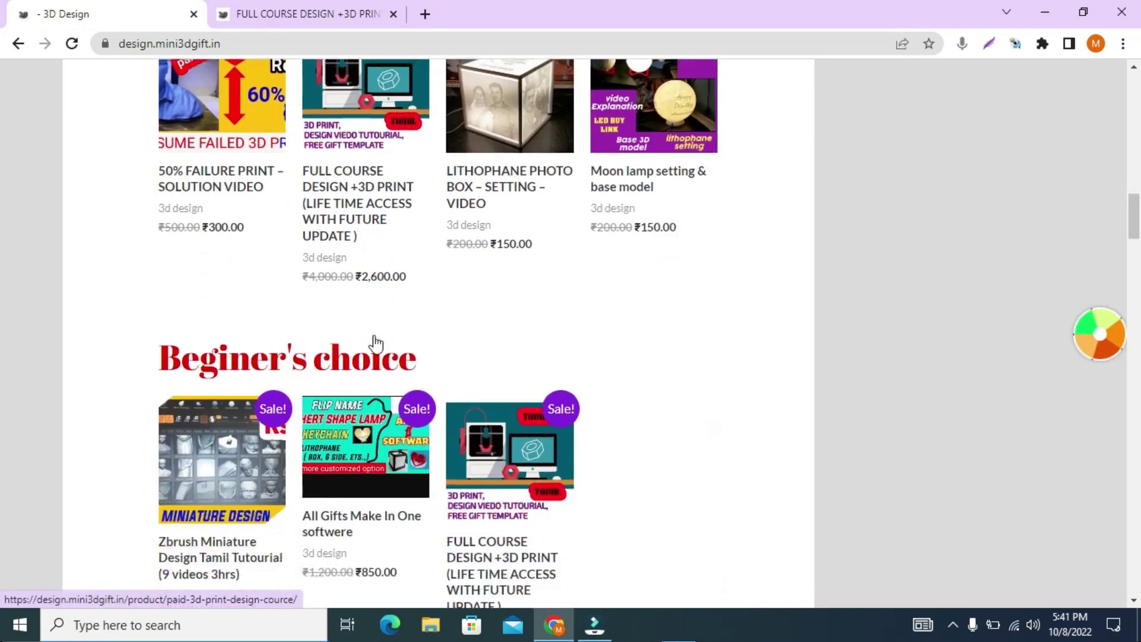
scroll(375, 336, down, 5)
scroll(375, 339, down, 5)
scroll(376, 344, down, 5)
scroll(374, 341, down, 5)
scroll(373, 337, down, 5)
scroll(373, 338, down, 5)
scroll(373, 342, down, 5)
scroll(373, 342, down, 5)
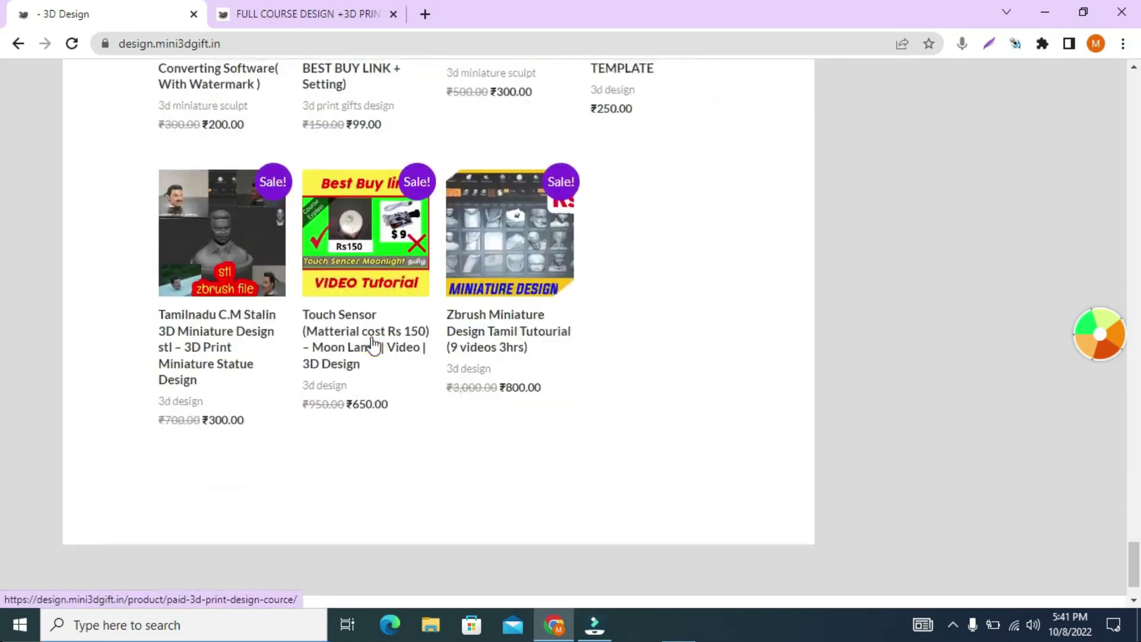
scroll(376, 345, down, 2)
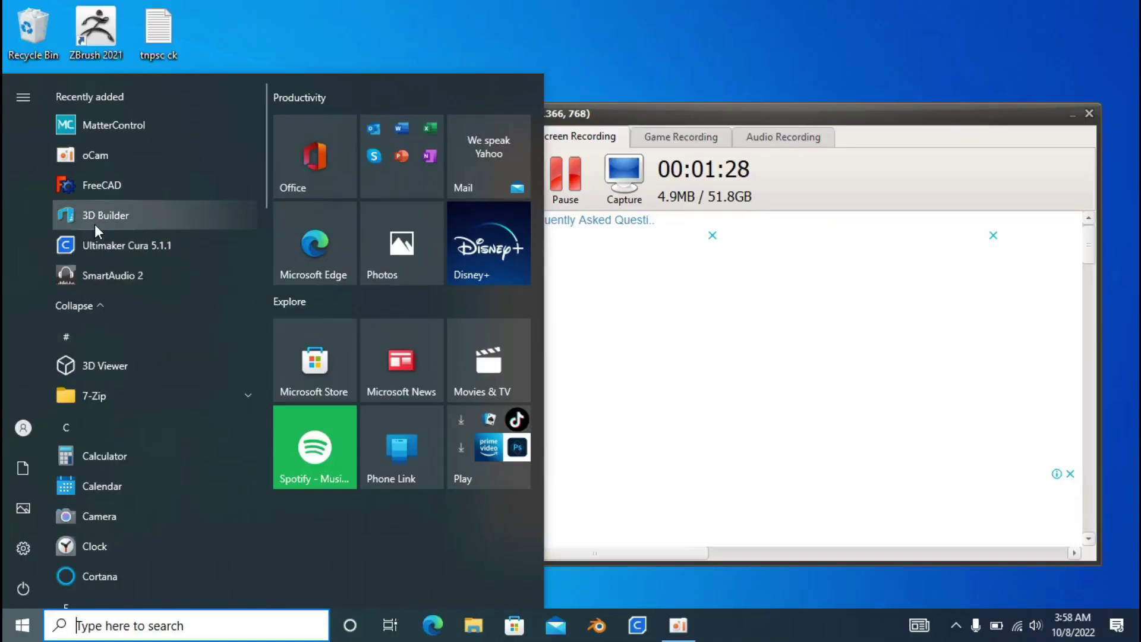
- Launch 3D Builder from the Start menu and create a New scene
click(89, 216)
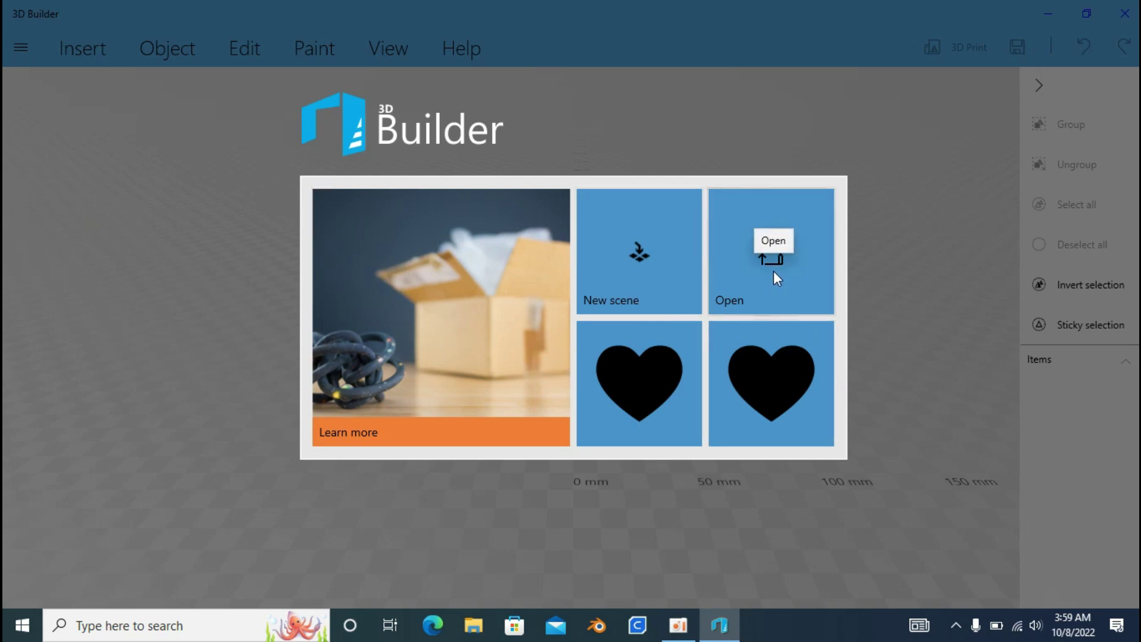
click(641, 289)
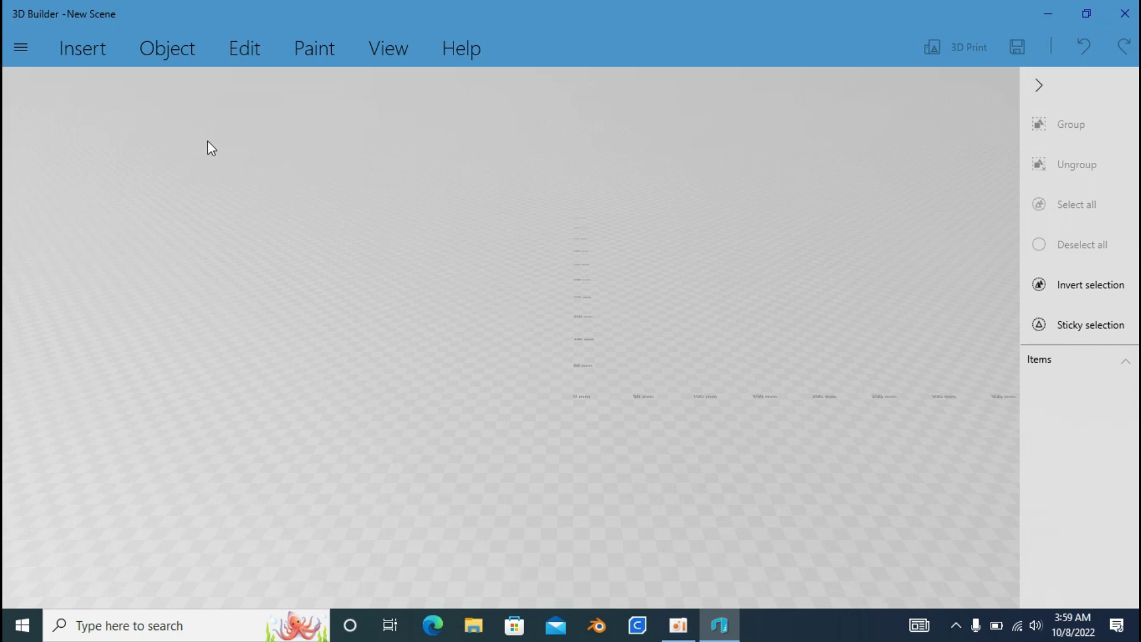
- Insert a cube and scale it to about 37.44 × 37.44 × 32.44 mm
click(84, 52)
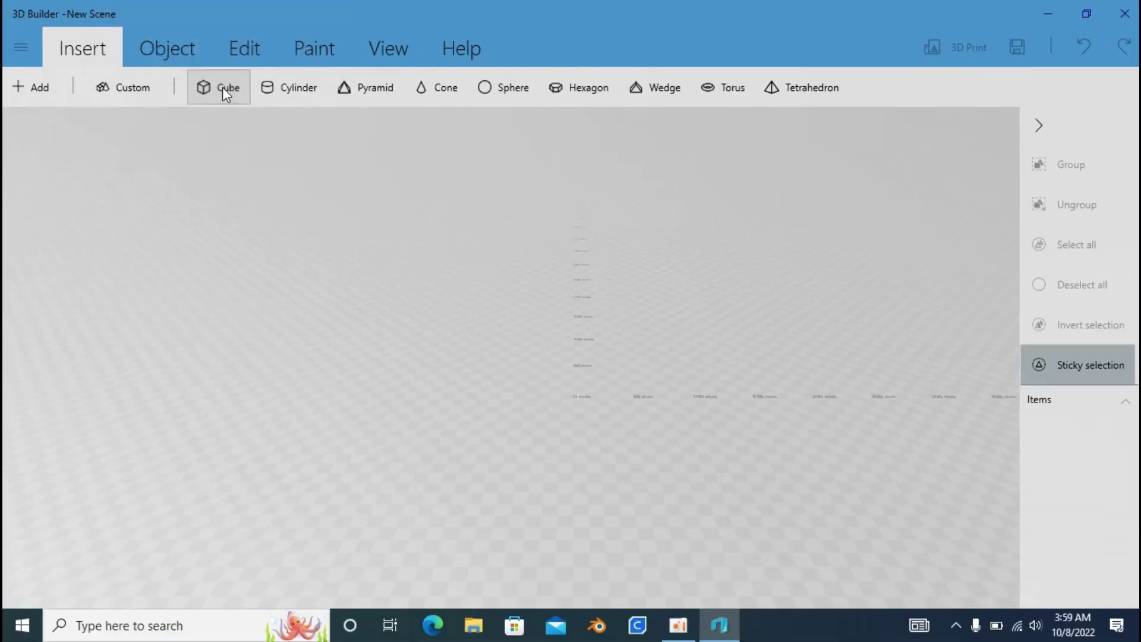
click(223, 87)
mouse_move(611, 480)
mouse_down()
mouse_move(456, 471)
mouse_move(502, 484)
mouse_move(736, 388)
mouse_move(617, 375)
mouse_move(469, 513)
mouse_up()
click(473, 568)
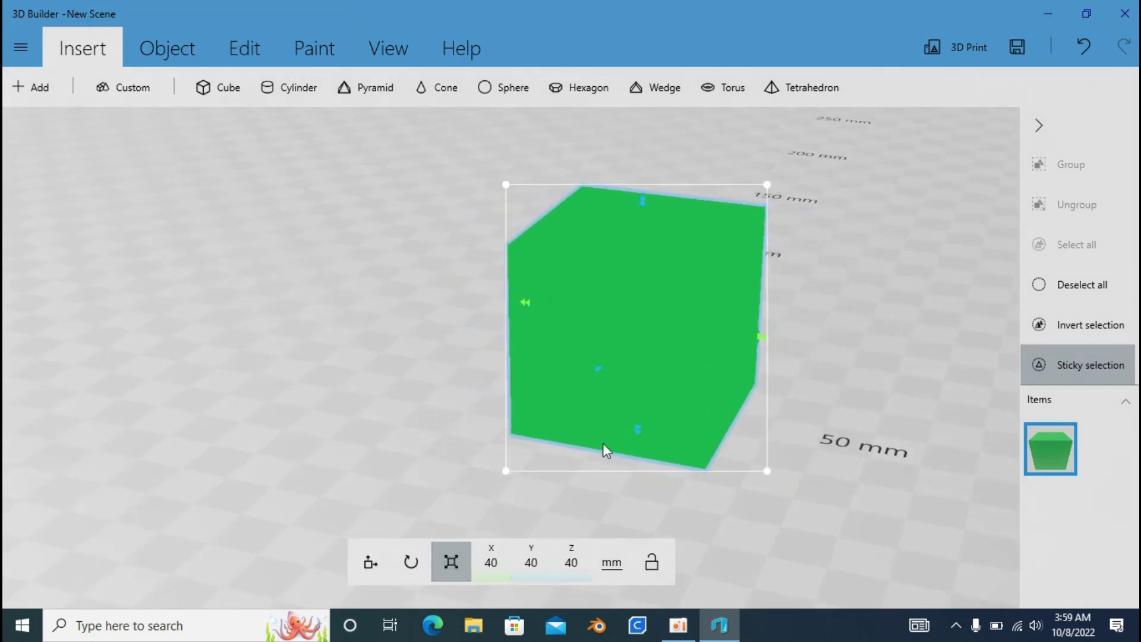
mouse_move(631, 420)
mouse_down()
mouse_move(628, 390)
mouse_move(640, 410)
mouse_up()
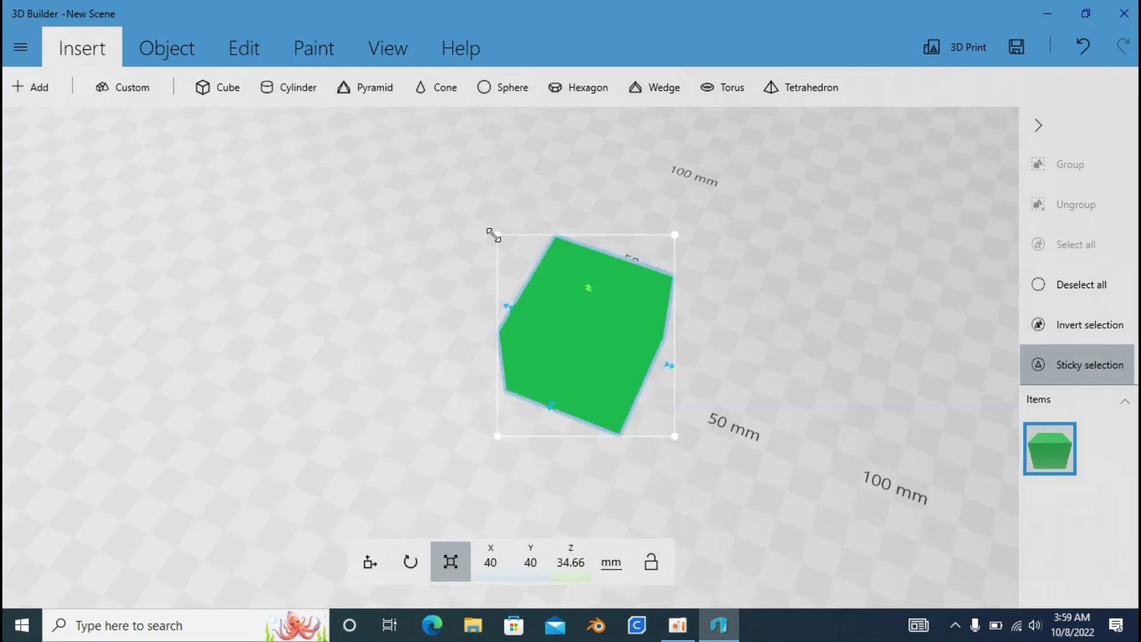
mouse_move(493, 235)
mouse_down()
mouse_move(530, 260)
mouse_move(504, 244)
mouse_up()
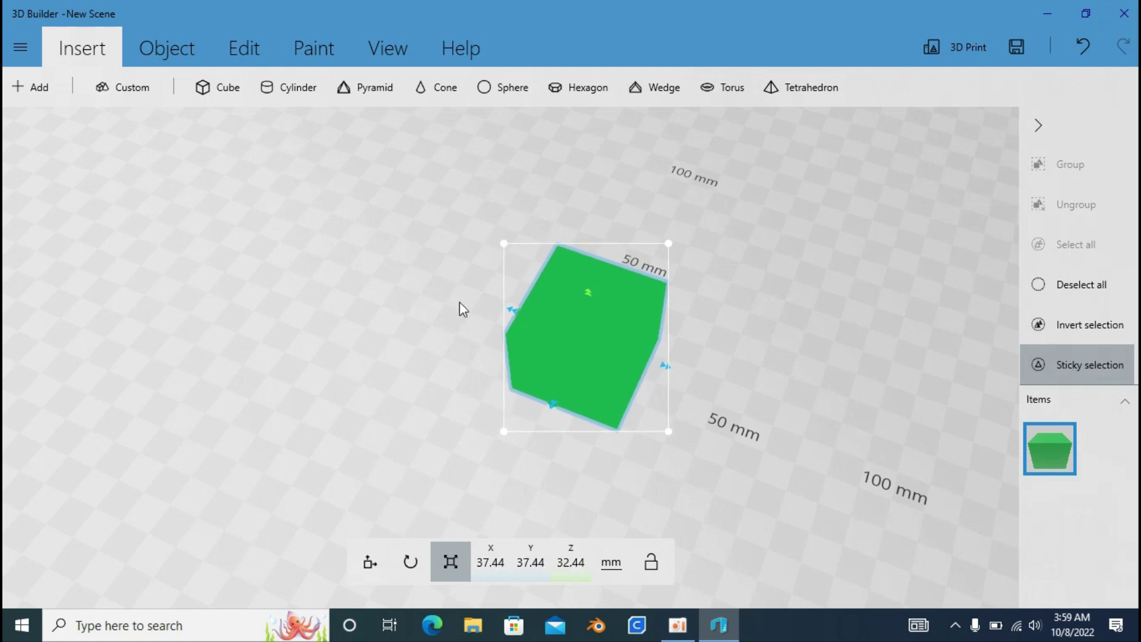
drag(463, 308, 426, 236)
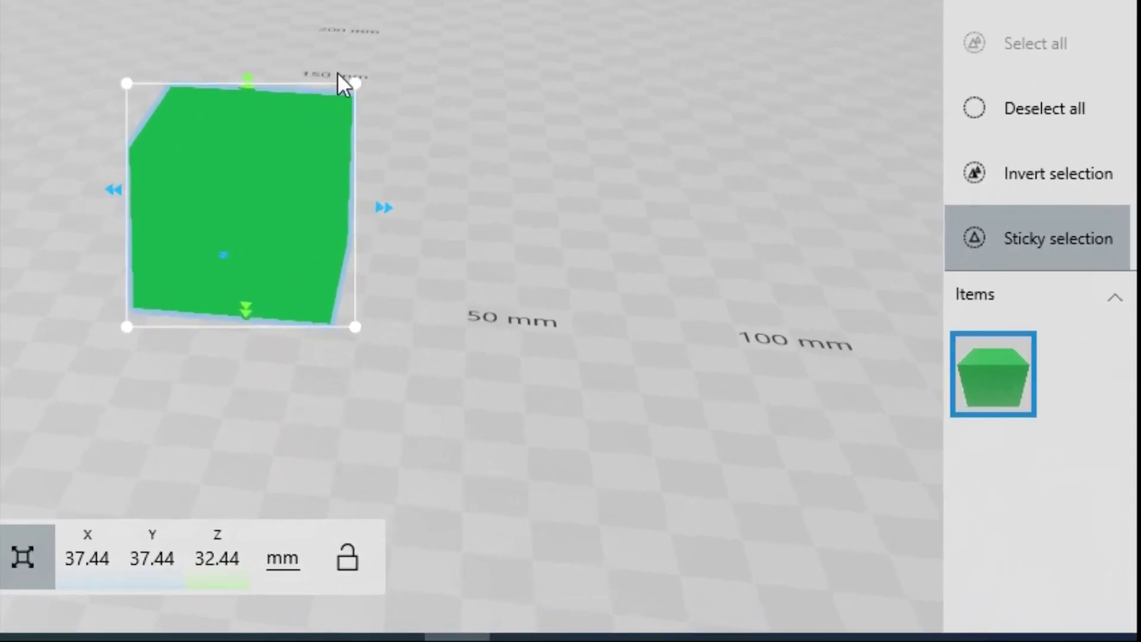
- Insert a cylinder in front of the cube, then practise selecting cylinder and cube together
click(289, 87)
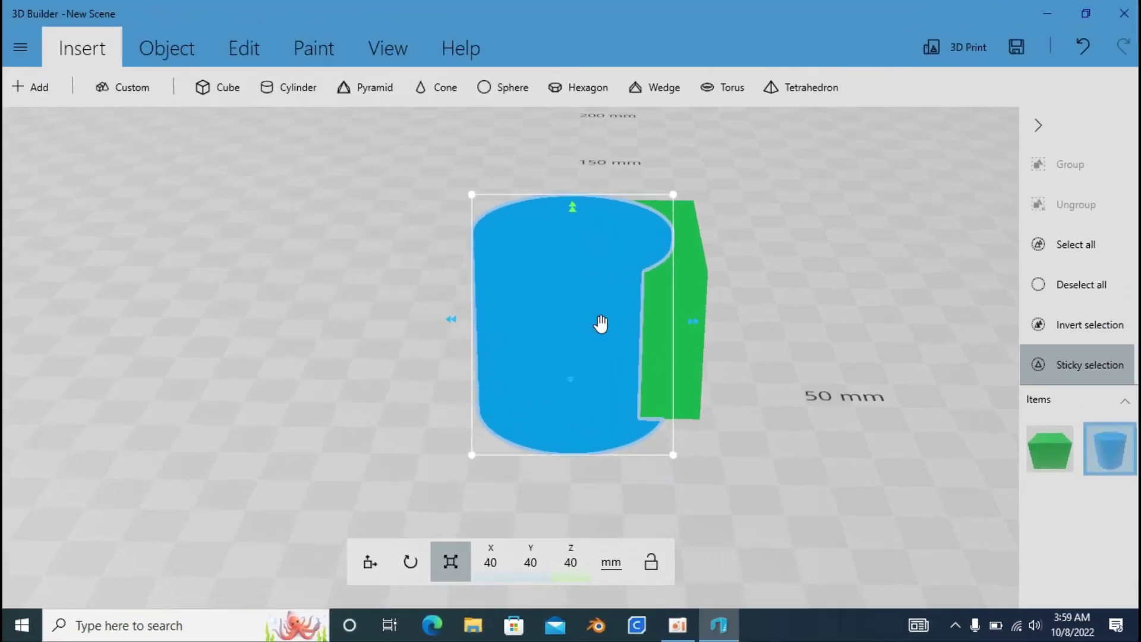
drag(640, 346, 534, 345)
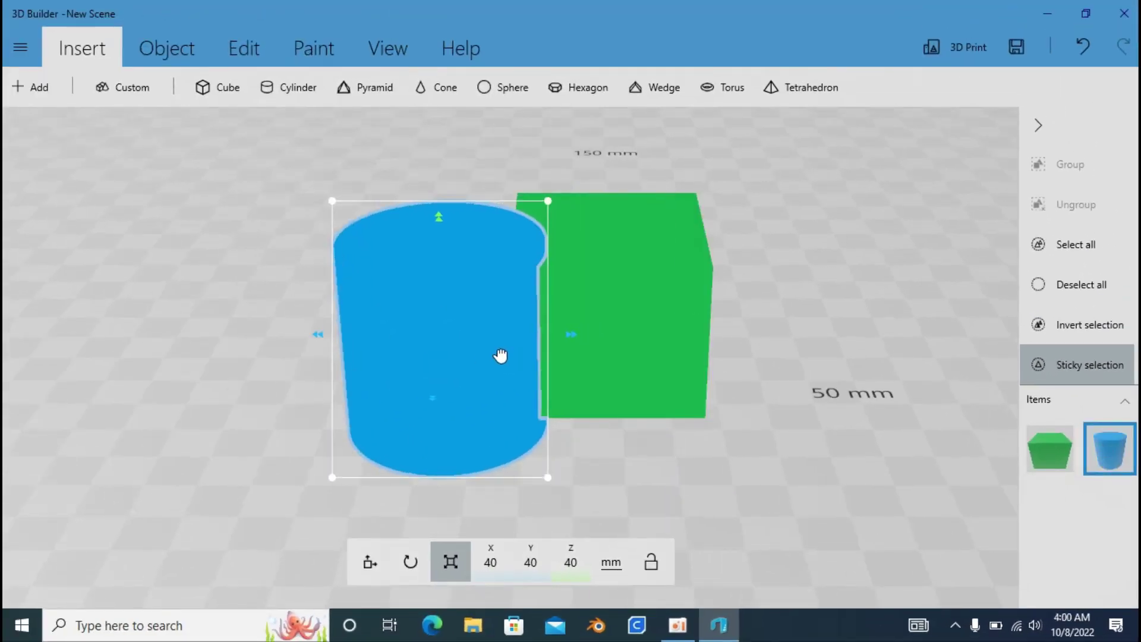
click(1067, 450)
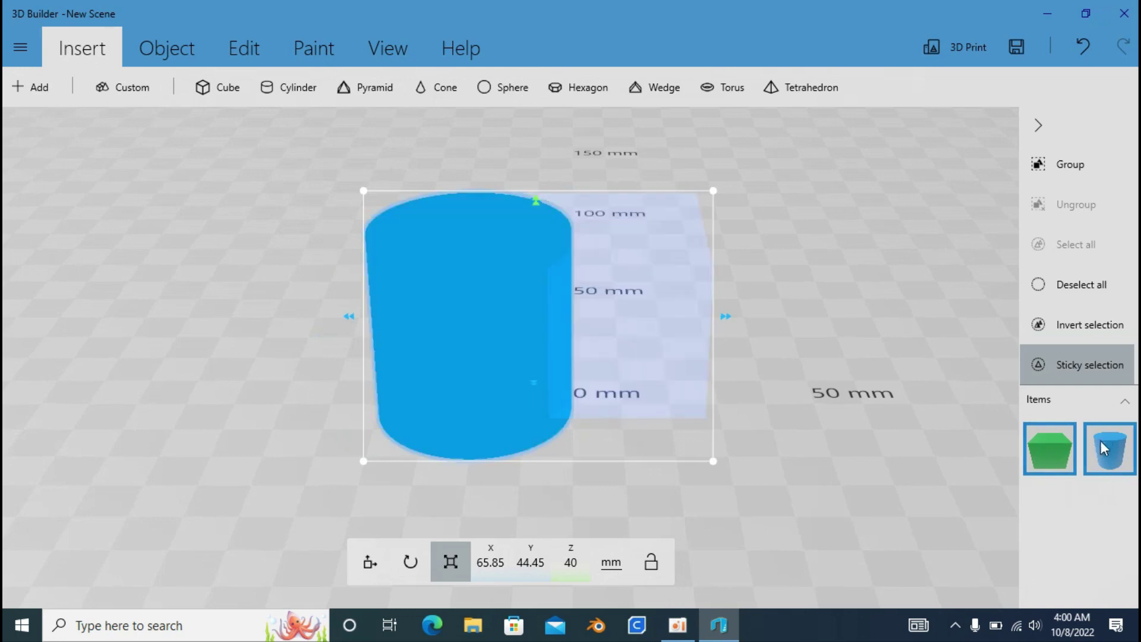
click(1074, 287)
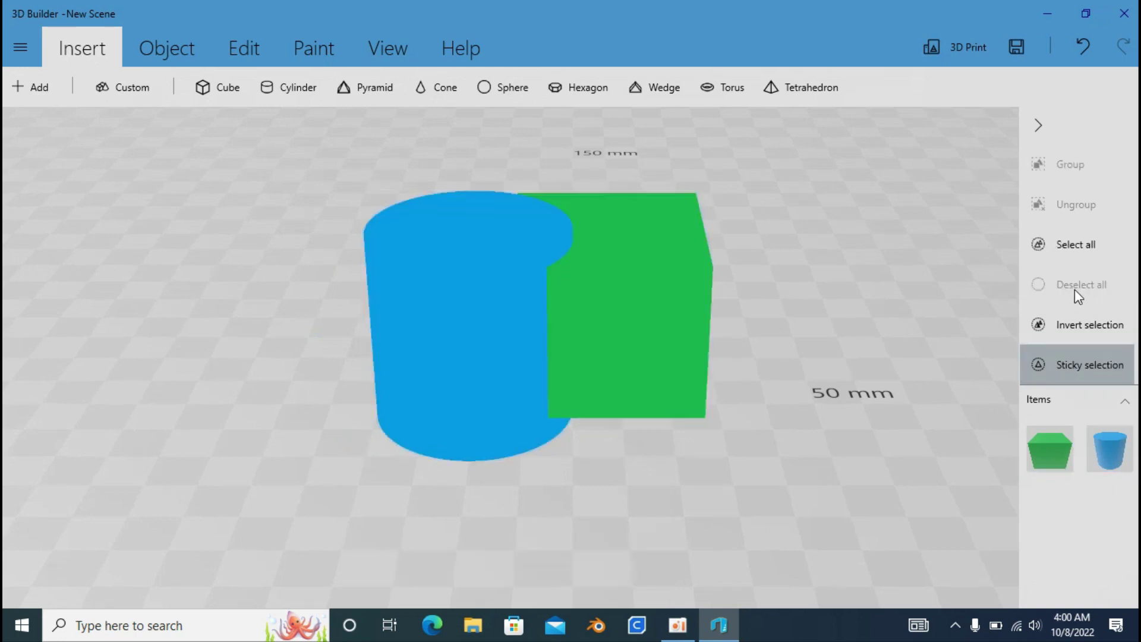
click(1108, 454)
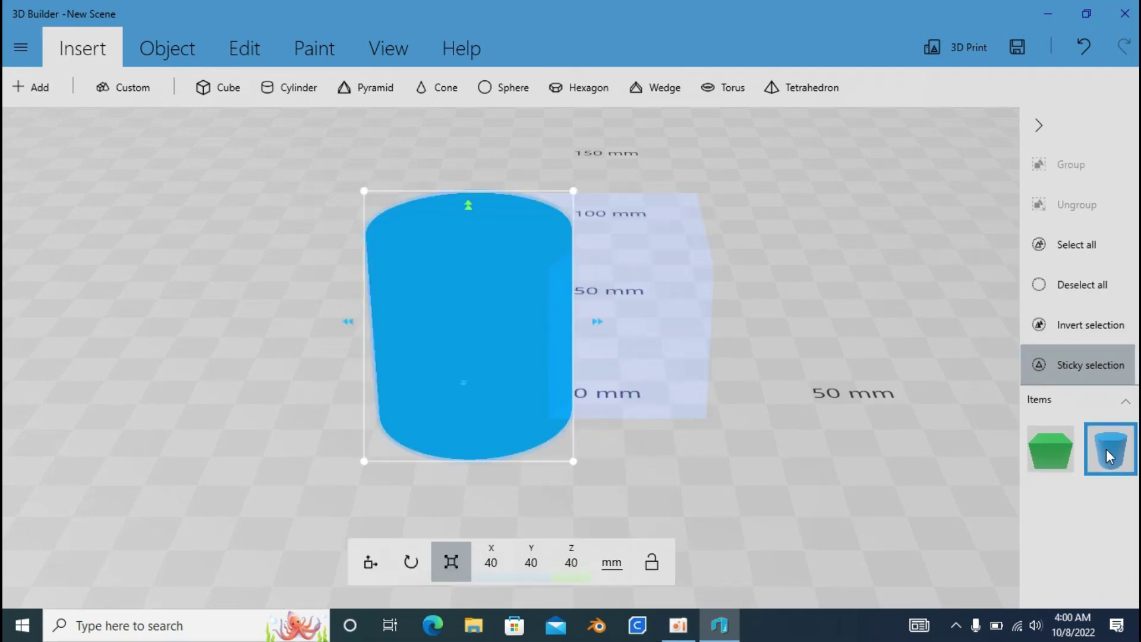
click(1069, 457)
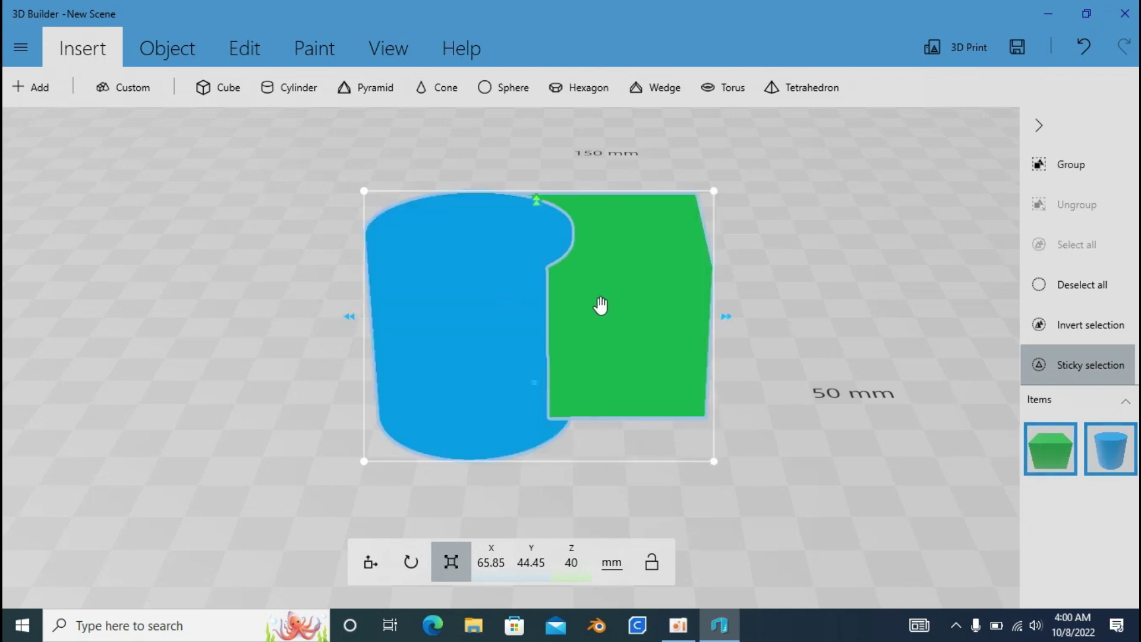
- Insert a cone and place it overlapping the cylinder's lower end
click(441, 87)
mouse_move(781, 355)
right_down()
mouse_move(663, 447)
mouse_move(522, 416)
right_up()
mouse_move(523, 415)
mouse_down()
mouse_move(412, 522)
mouse_move(598, 517)
mouse_up()
- Select only the cube, then invert the selection to get cylinder and cone
click(1110, 450)
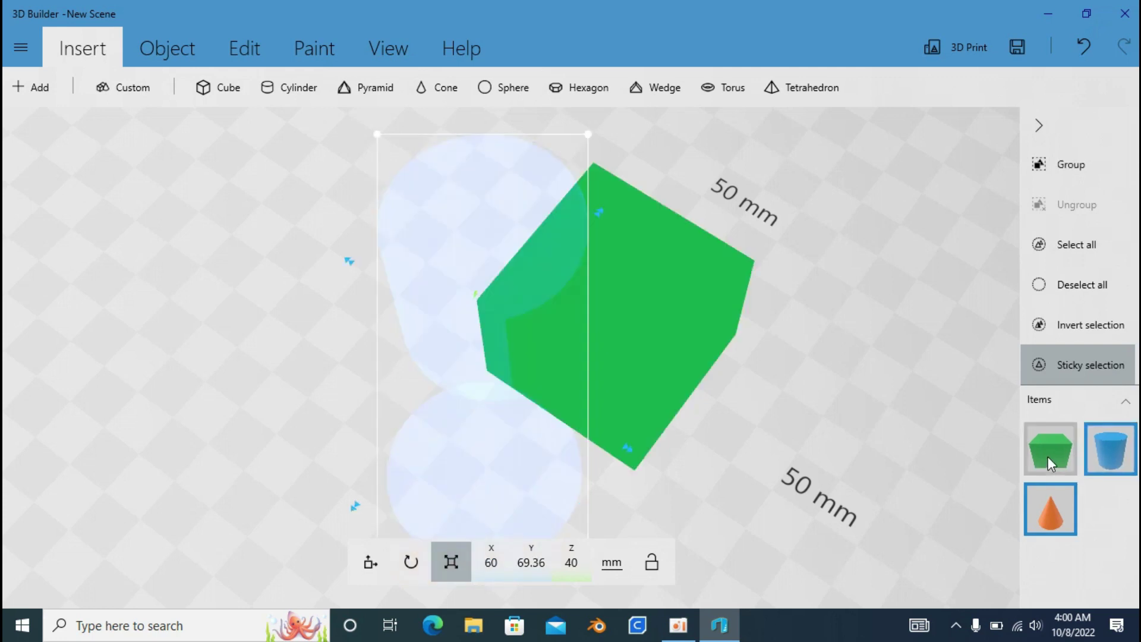
click(1045, 457)
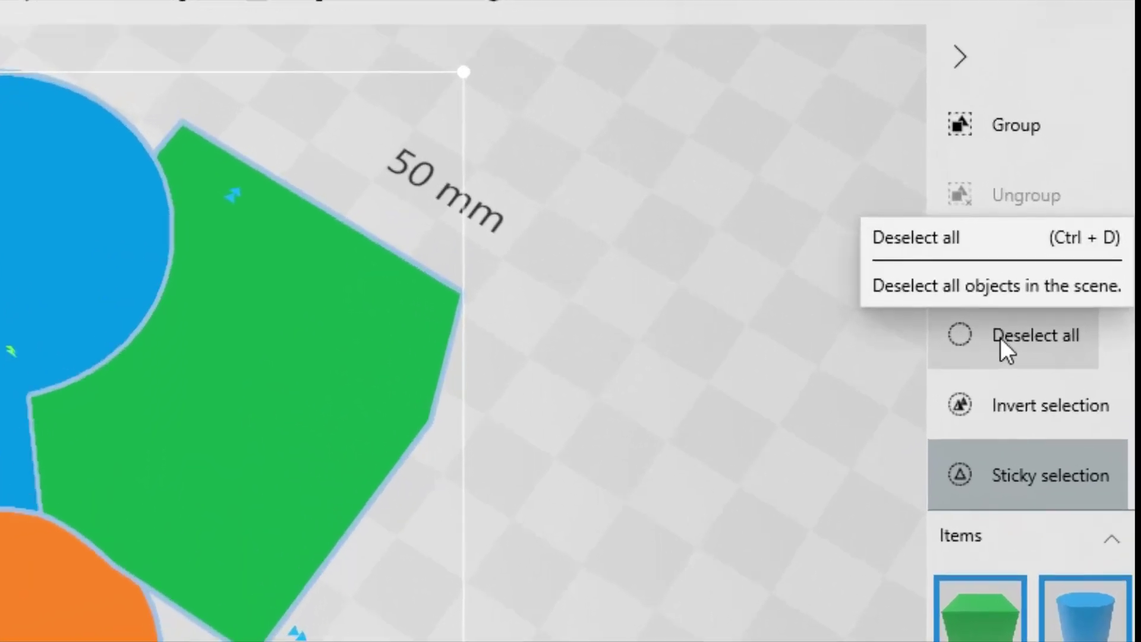
click(1062, 288)
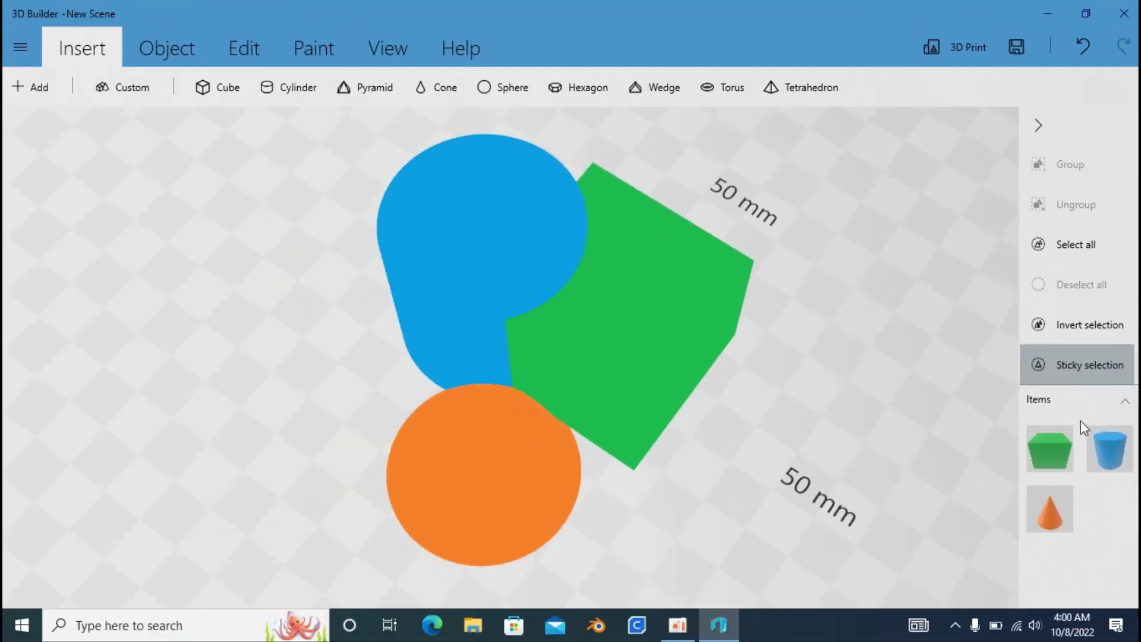
click(1063, 459)
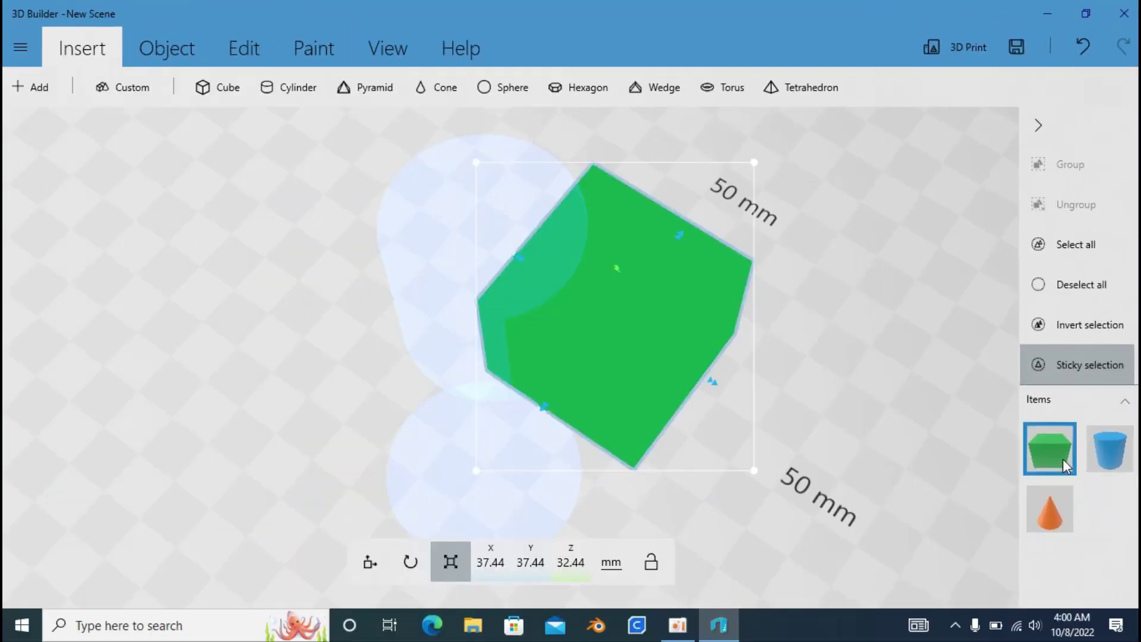
click(1073, 325)
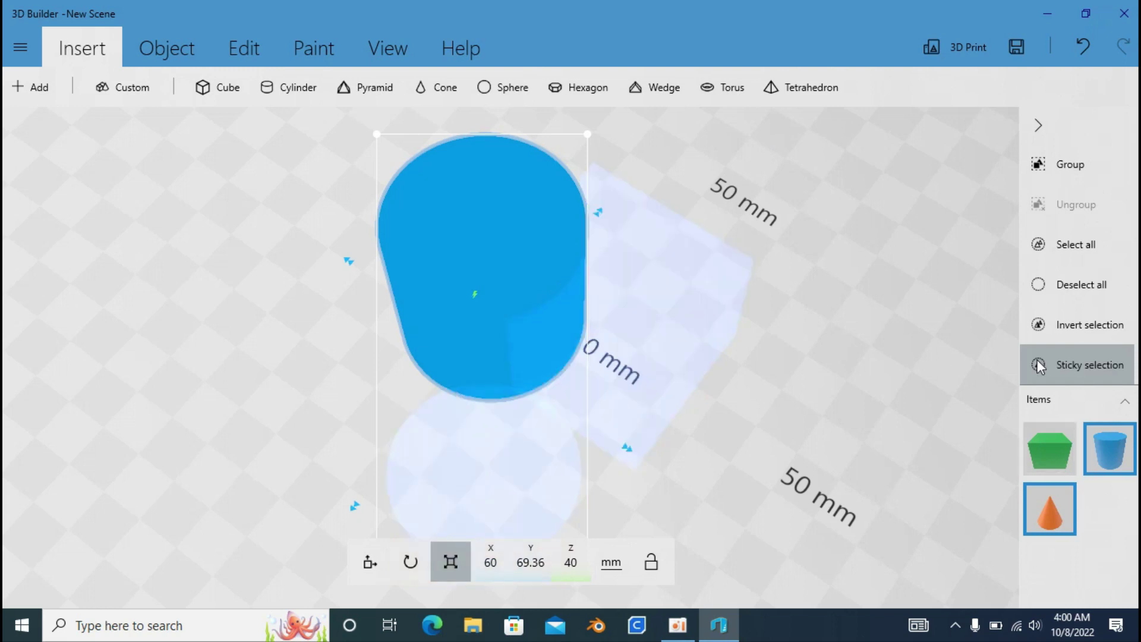
- Select then deselect everything, try and cancel a Custom shape, and open the 3D library
click(1069, 253)
click(1075, 285)
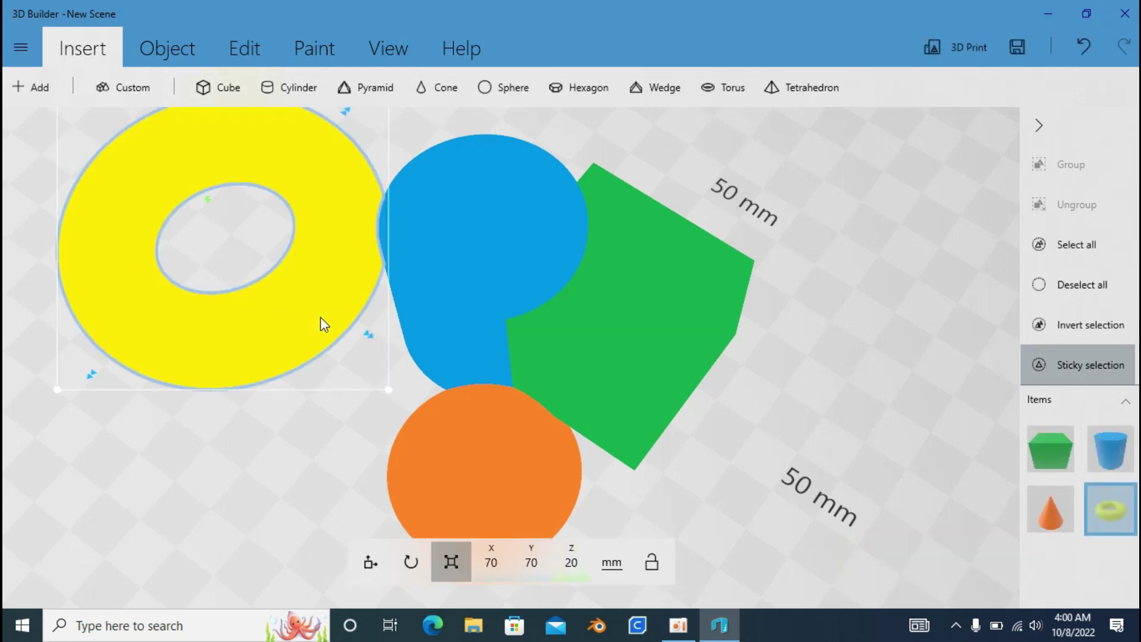
click(120, 88)
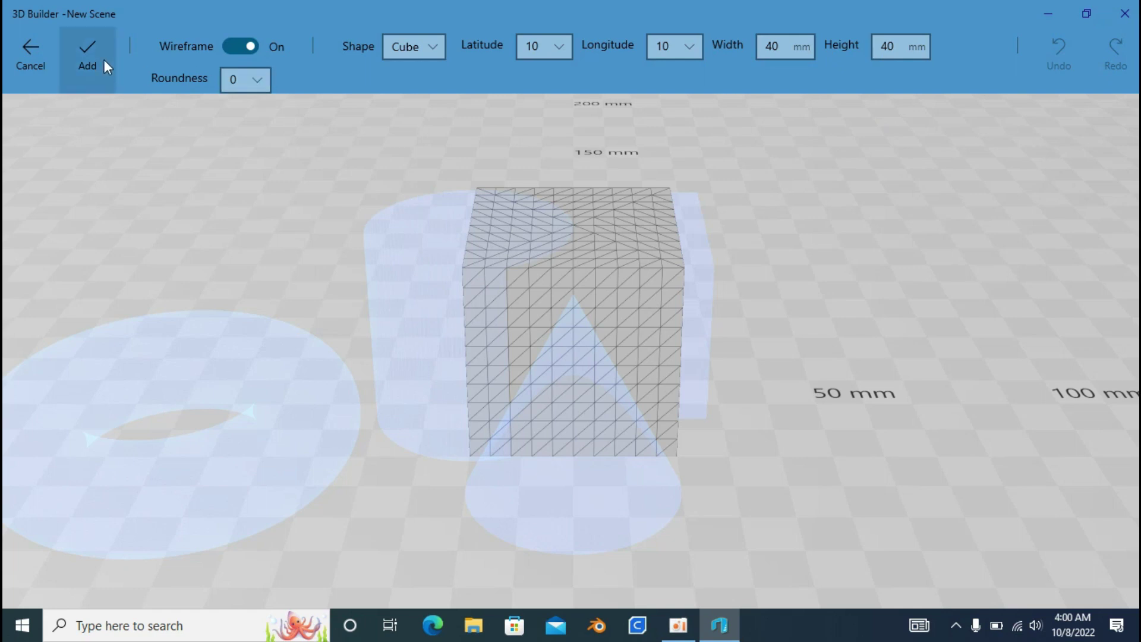
click(26, 50)
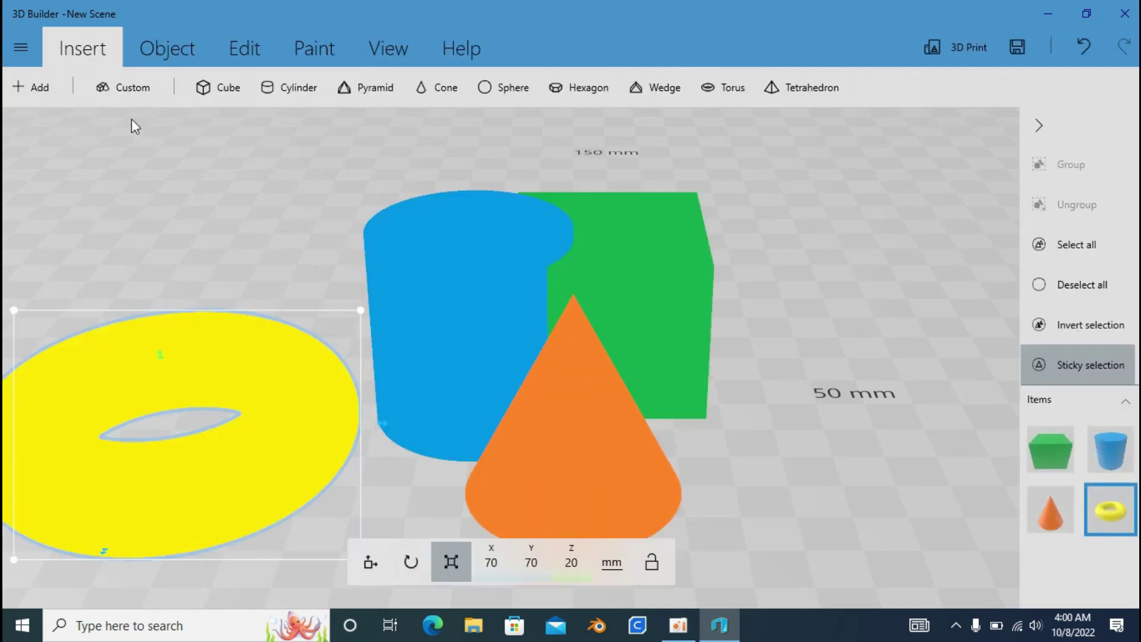
click(42, 91)
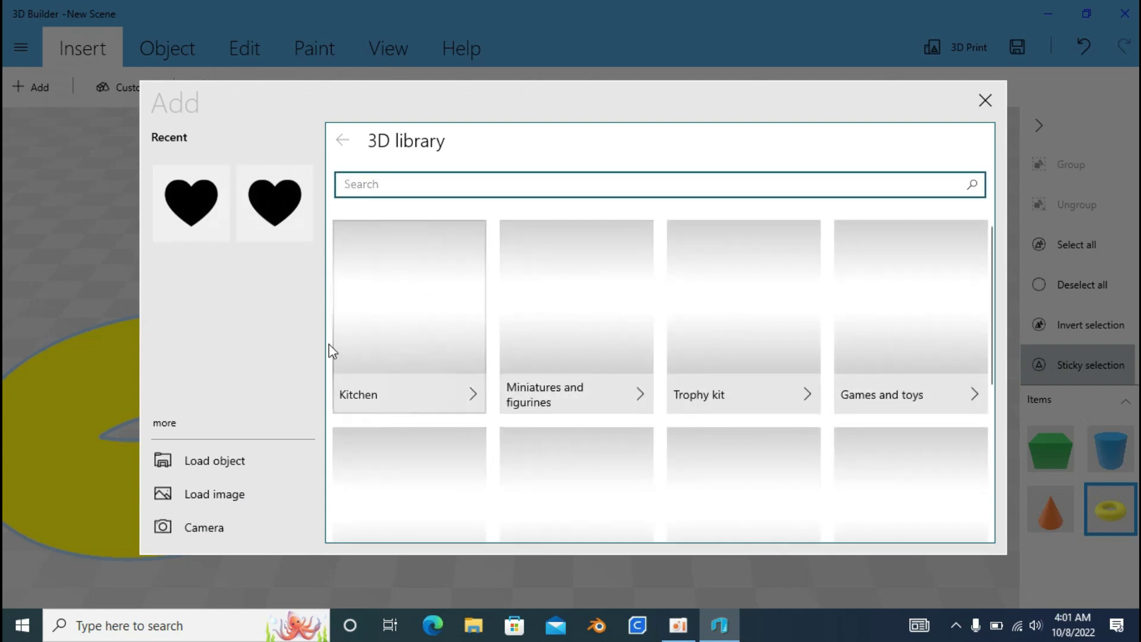
scroll(514, 340, down, 1)
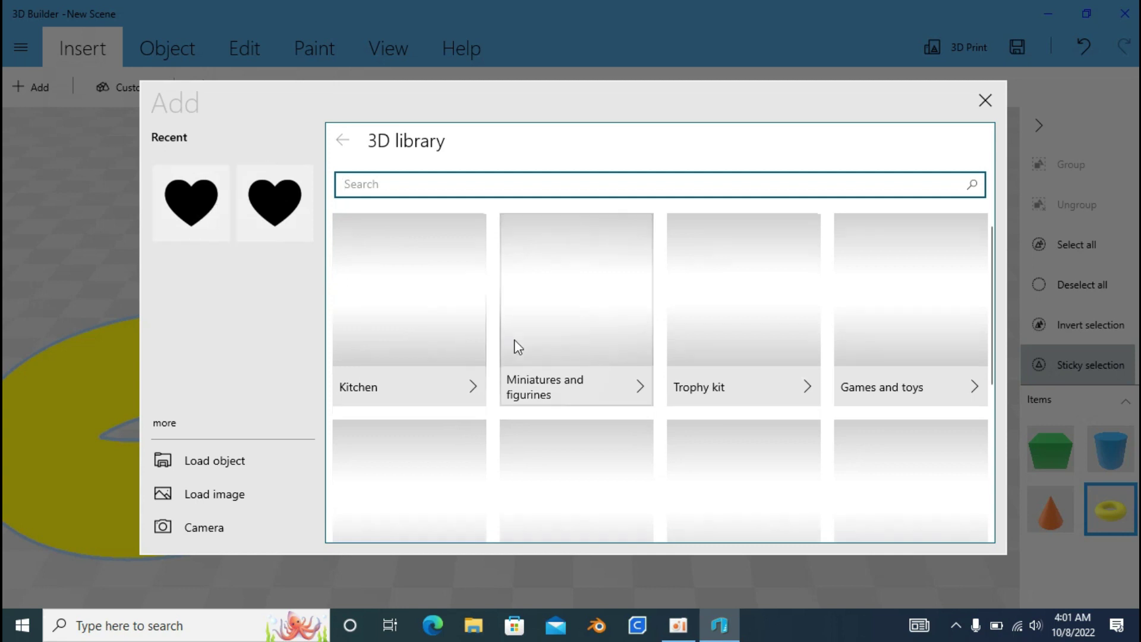
scroll(514, 340, down, 1)
scroll(515, 343, down, 1)
scroll(516, 343, up, 2)
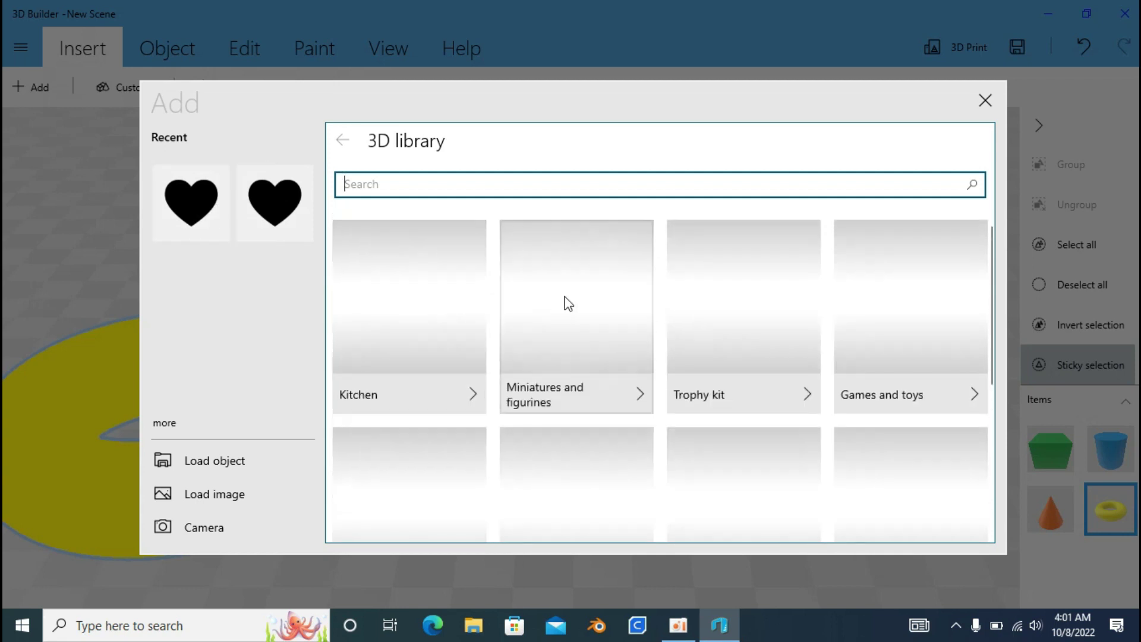
scroll(915, 407, down, 5)
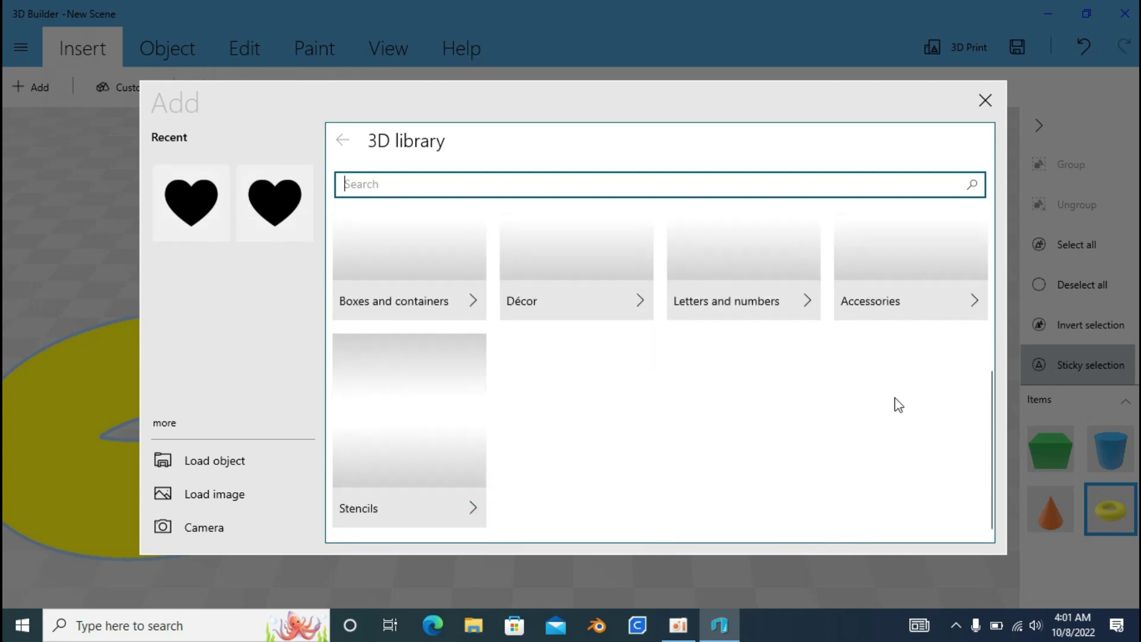
click(737, 297)
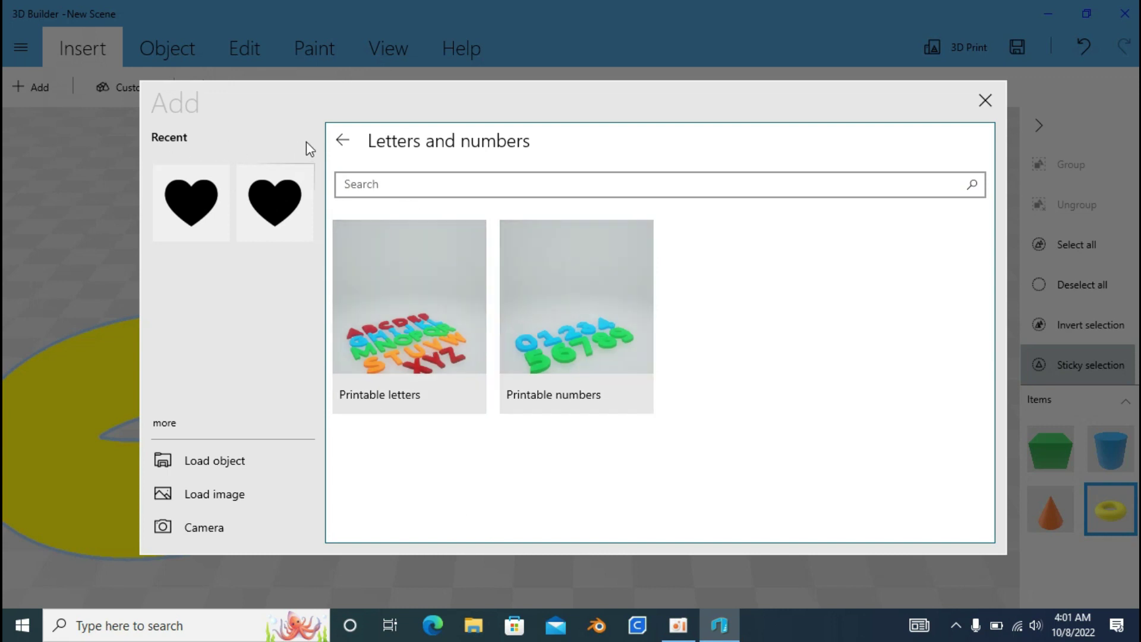
click(343, 140)
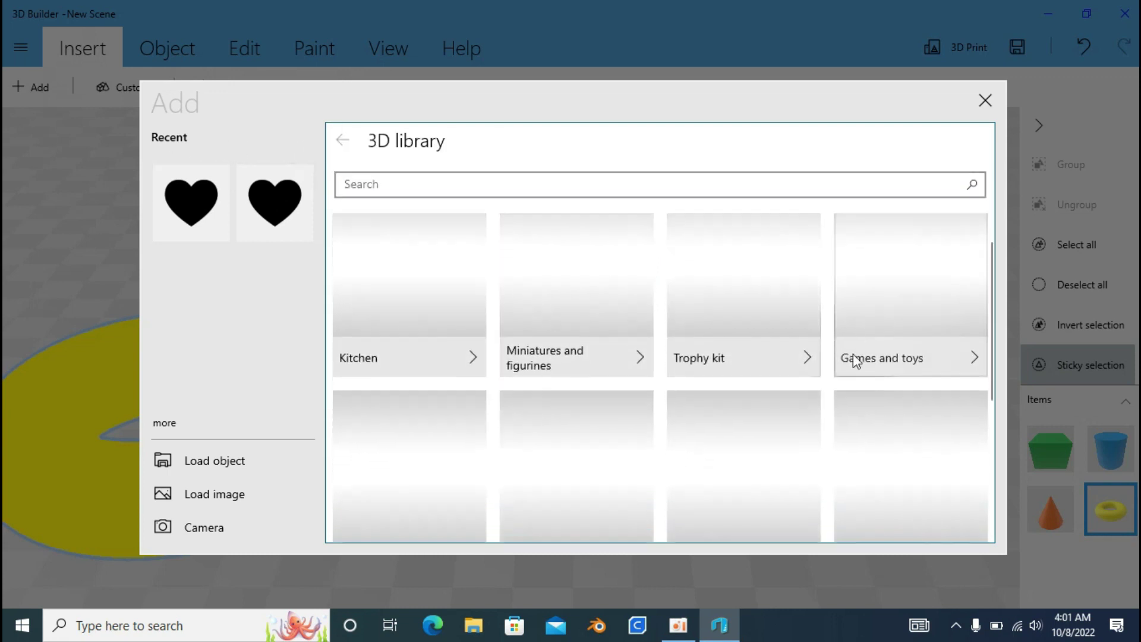
click(263, 496)
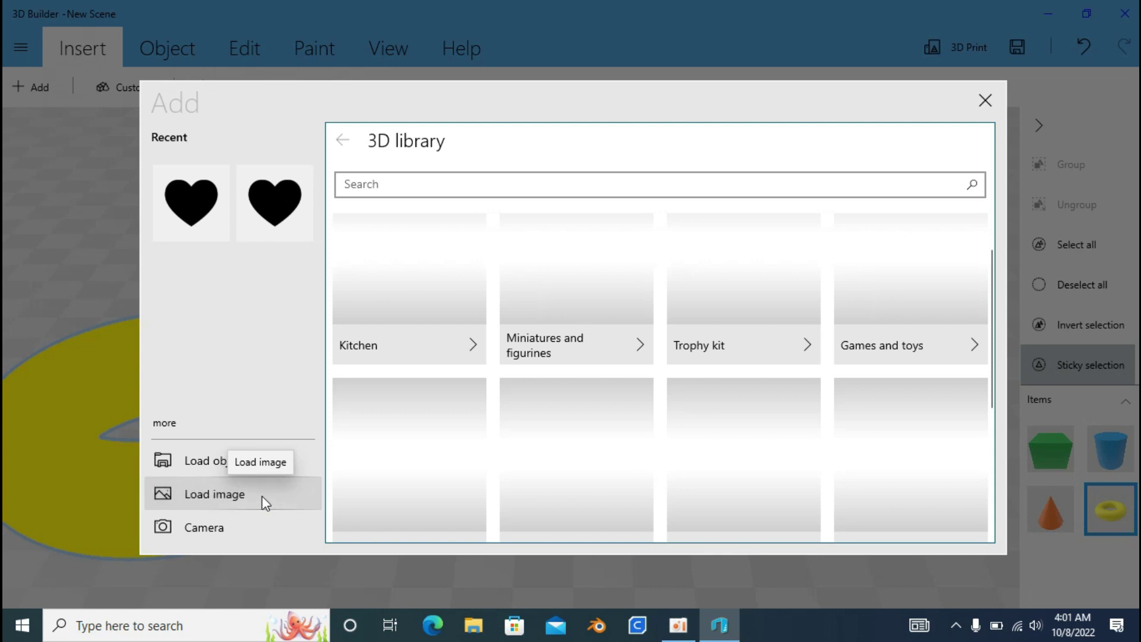
- Load the black heart image into the import preview with Inverse on
click(402, 230)
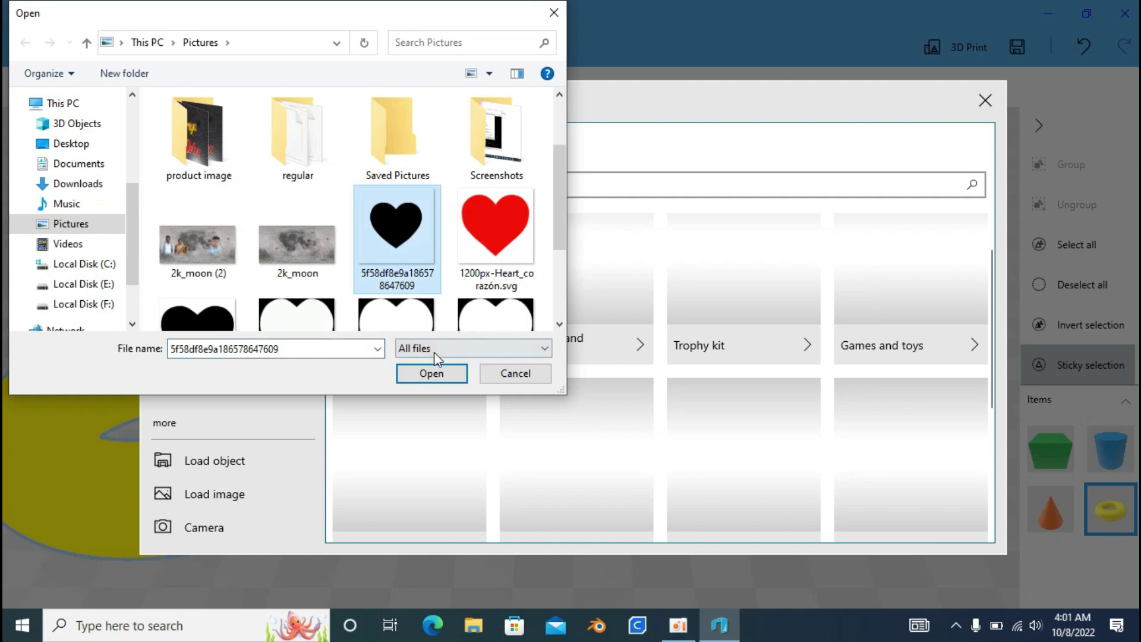
click(428, 380)
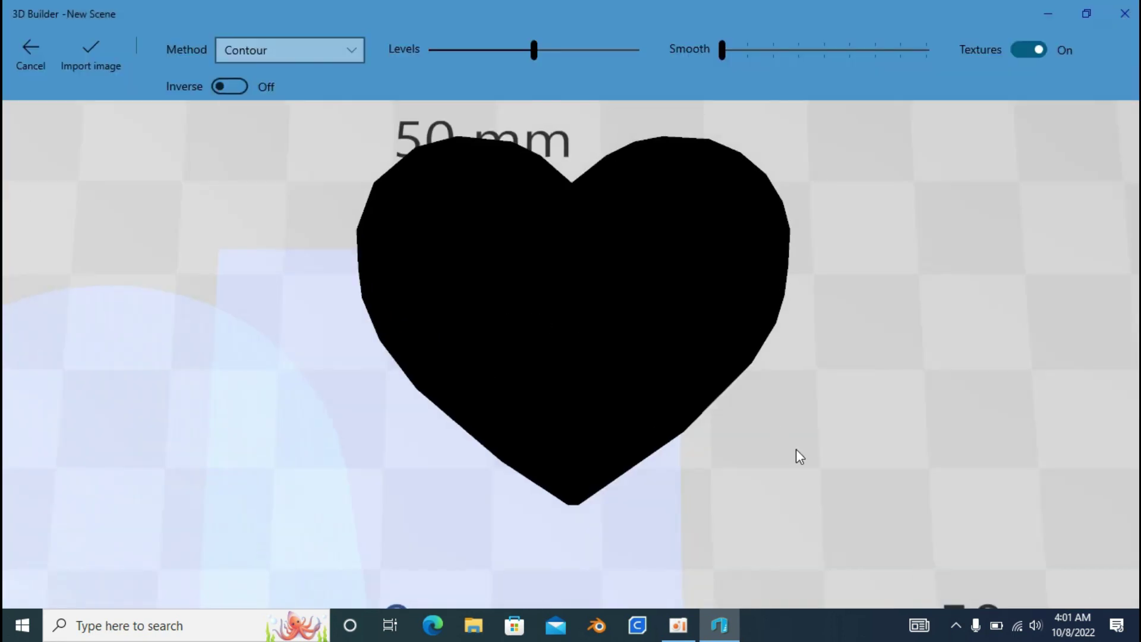
mouse_move(797, 448)
mouse_down()
mouse_move(612, 362)
mouse_move(543, 309)
mouse_move(636, 357)
mouse_up()
mouse_move(691, 408)
mouse_down()
mouse_move(733, 489)
mouse_move(731, 418)
mouse_move(866, 454)
mouse_move(819, 583)
mouse_move(407, 280)
mouse_up()
click(231, 87)
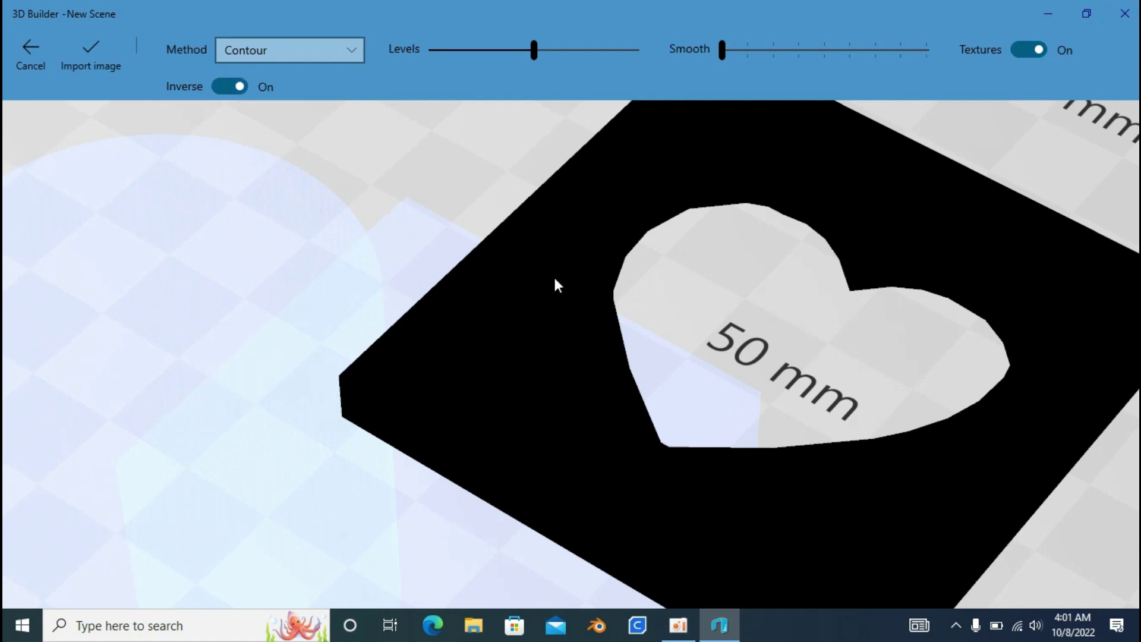
- Turn Inverse off and preview the Height map and Edge conversion methods
click(232, 85)
click(224, 52)
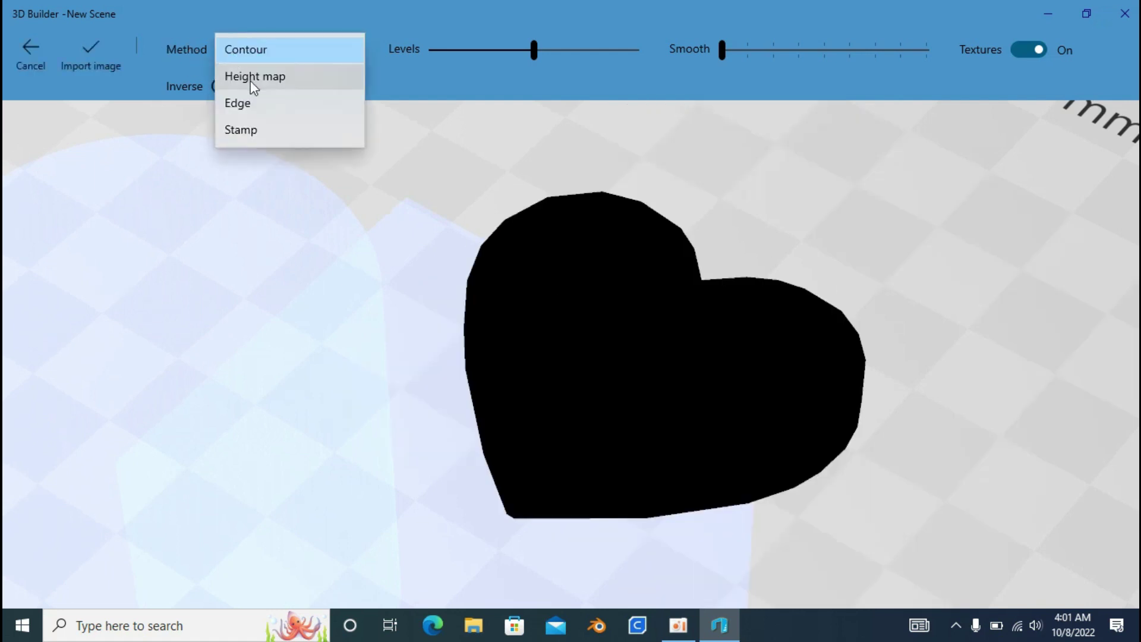
click(250, 80)
click(256, 52)
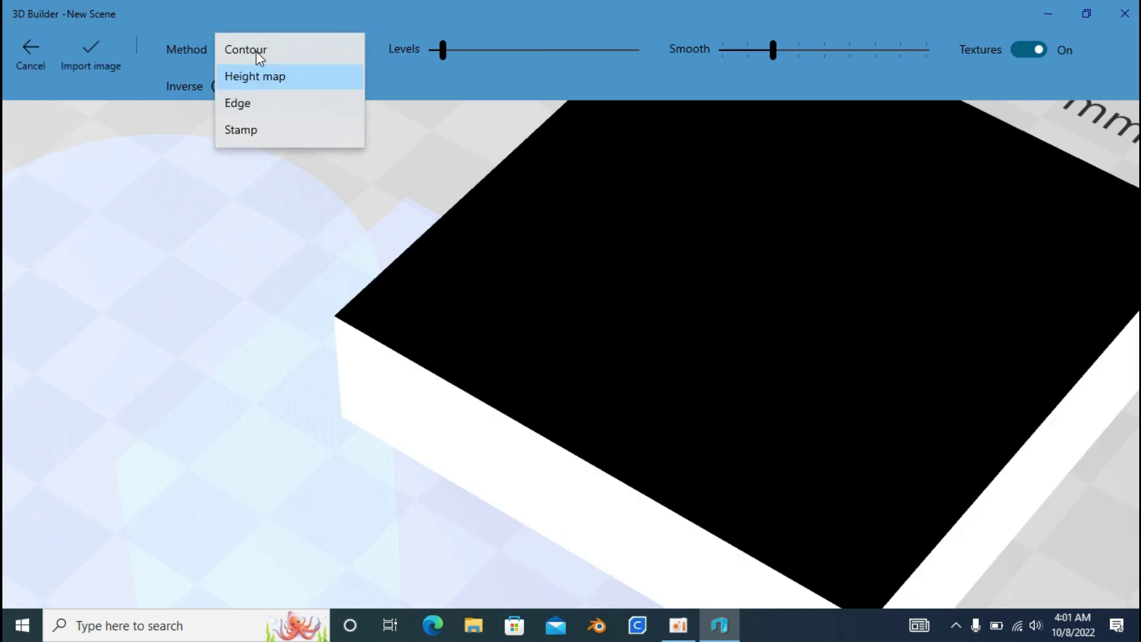
click(265, 103)
mouse_move(380, 234)
right_down()
mouse_move(316, 129)
mouse_move(394, 127)
right_up()
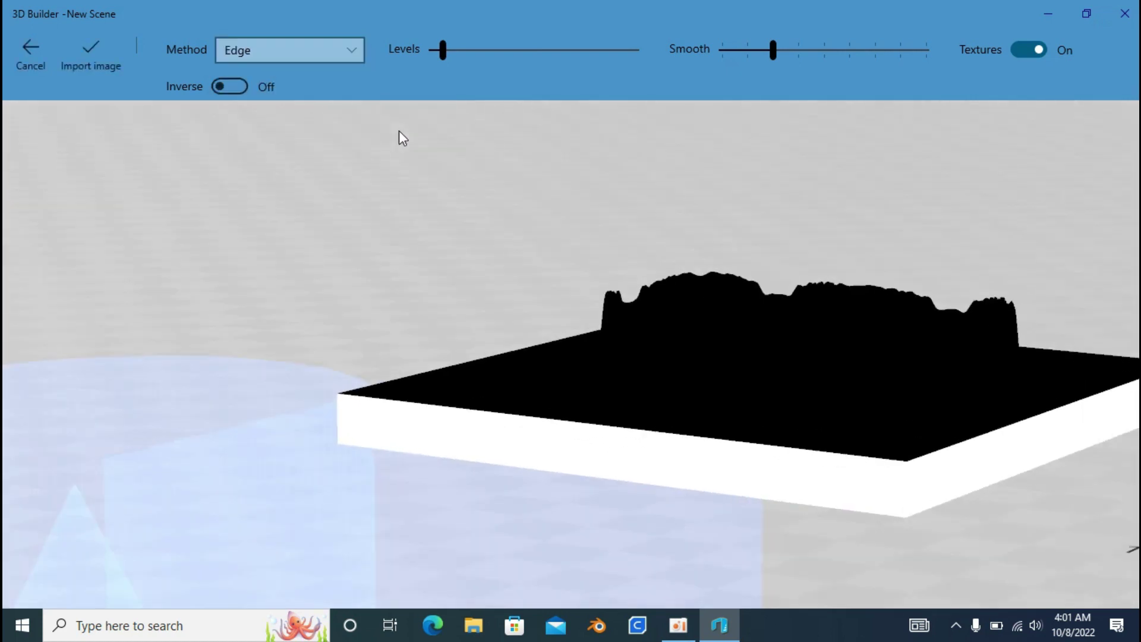
- Preview Stamp, return to the Contour method, and turn Textures off
click(261, 50)
click(247, 126)
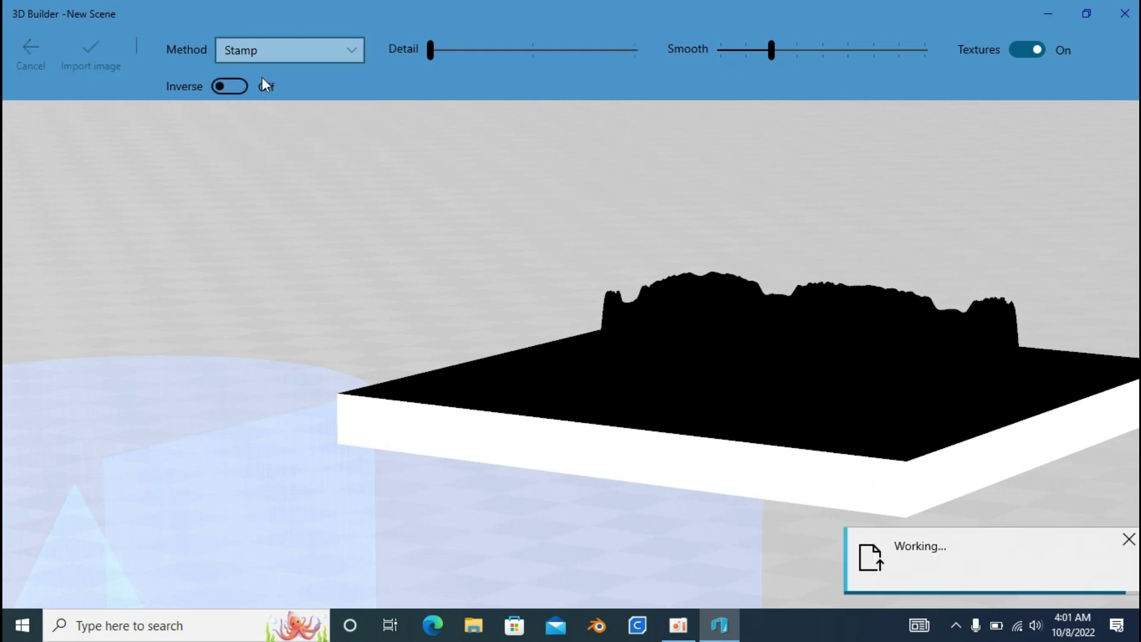
click(267, 57)
click(269, 78)
click(263, 48)
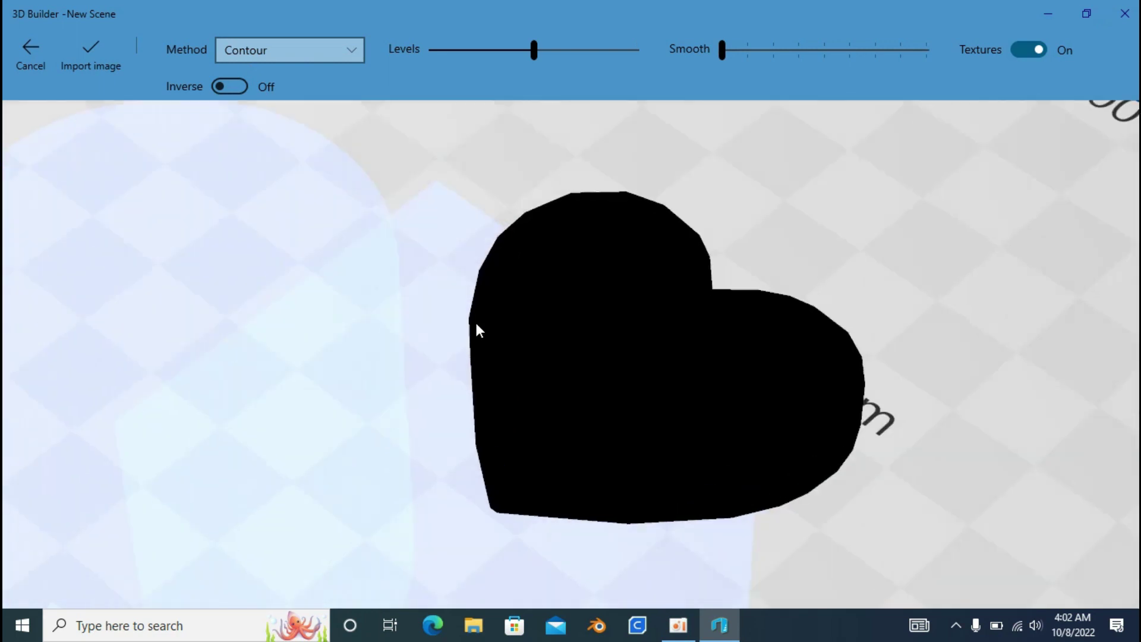
drag(499, 273, 541, 343)
click(1037, 54)
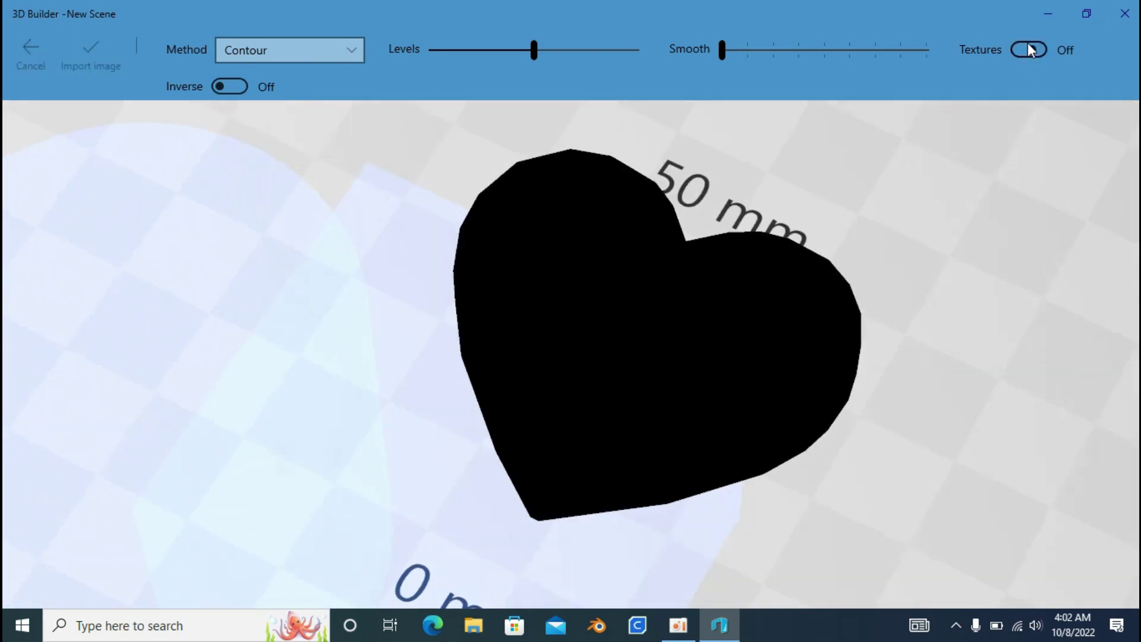
drag(737, 334, 797, 296)
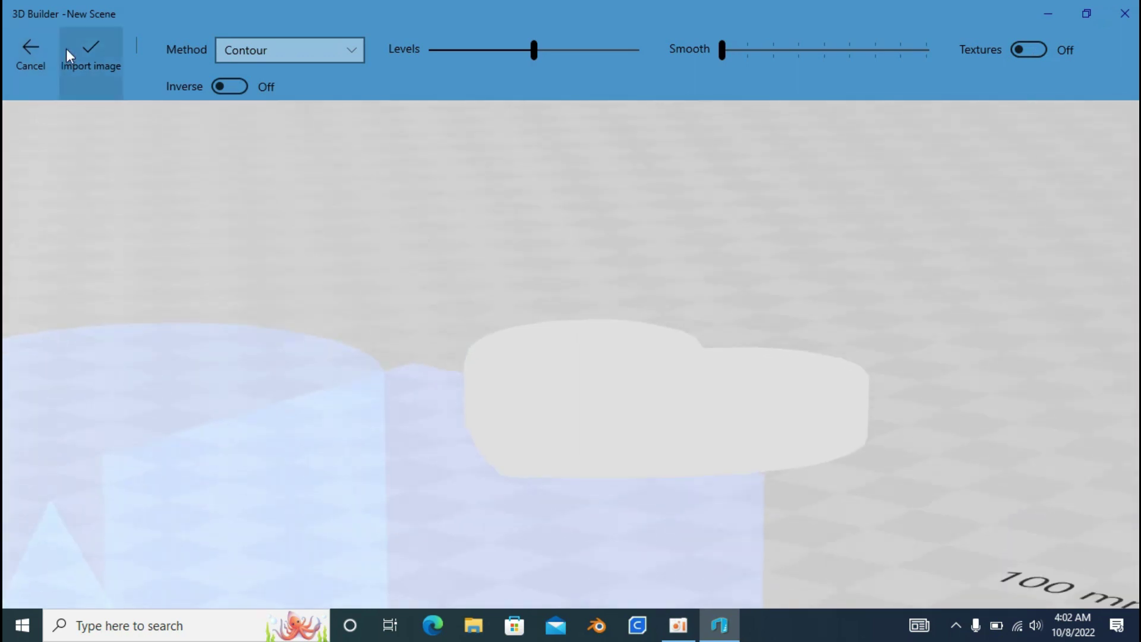
- Import the heart and place it on the grid beside the other shapes
click(91, 46)
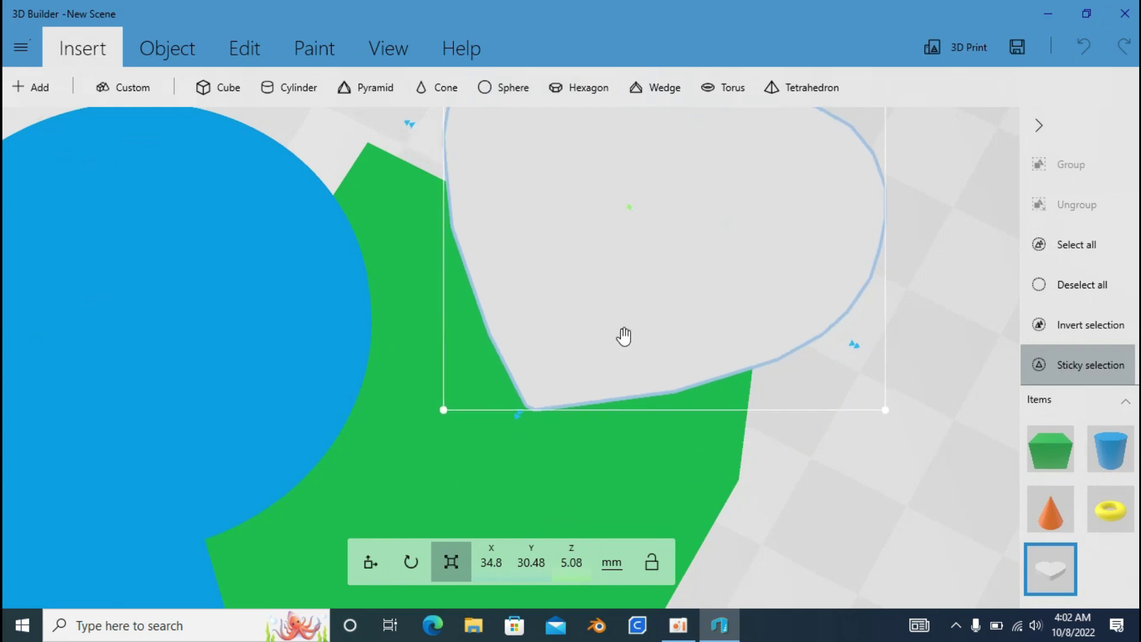
drag(637, 283, 854, 276)
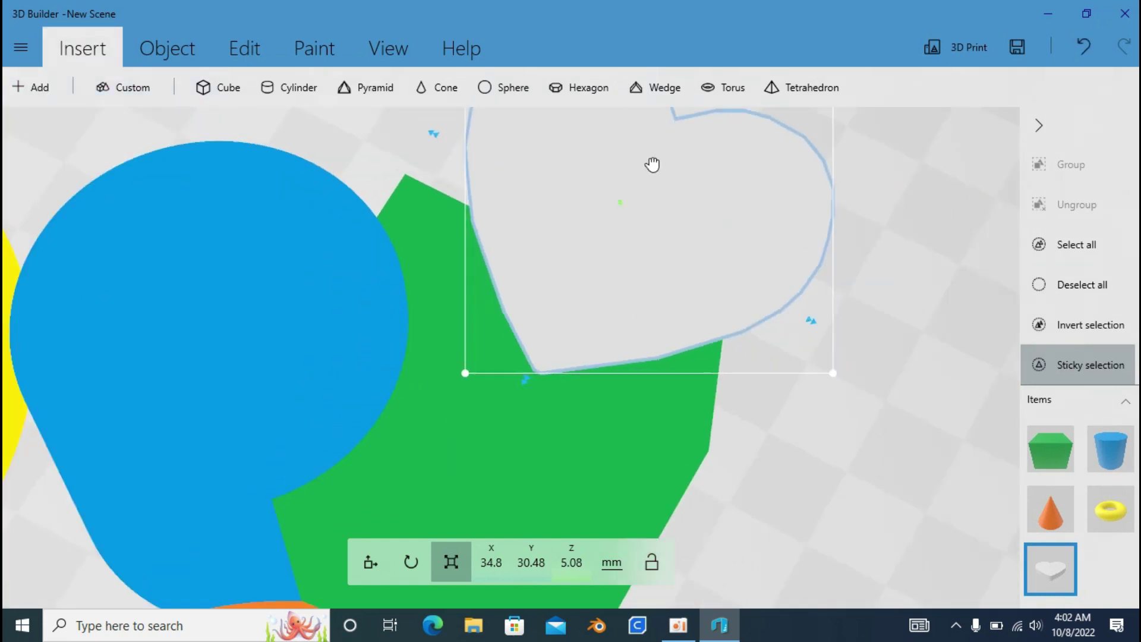
drag(619, 247, 886, 326)
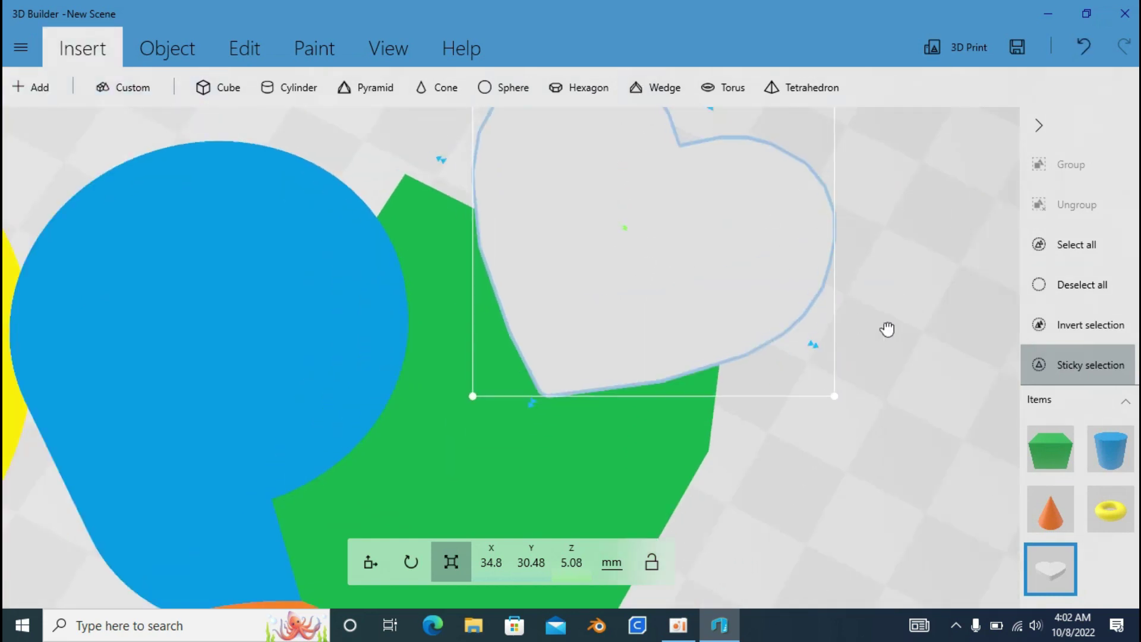
scroll(658, 336, down, 5)
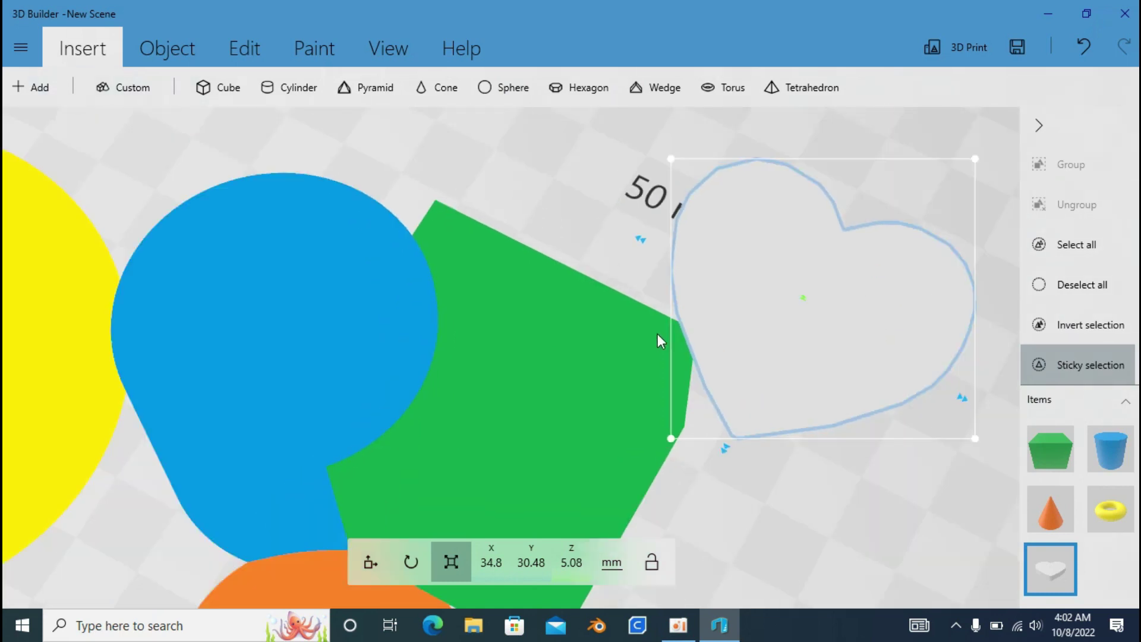
mouse_move(793, 472)
right_down()
mouse_move(783, 413)
mouse_move(733, 301)
right_up()
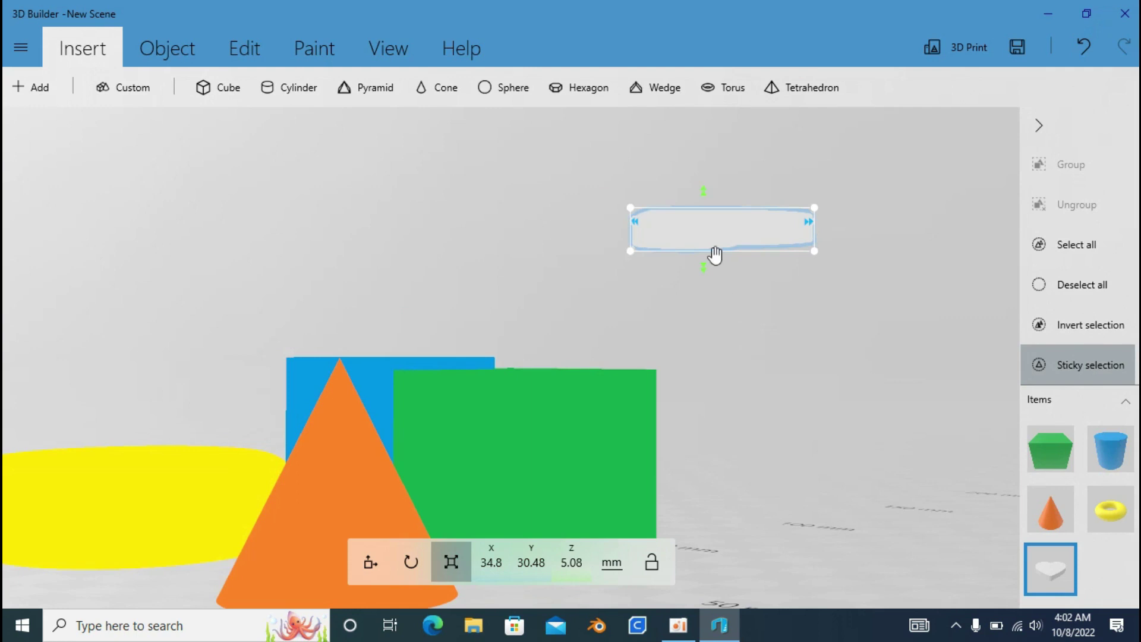
mouse_move(703, 270)
mouse_down()
mouse_move(703, 279)
mouse_move(714, 237)
mouse_up()
drag(716, 310, 791, 522)
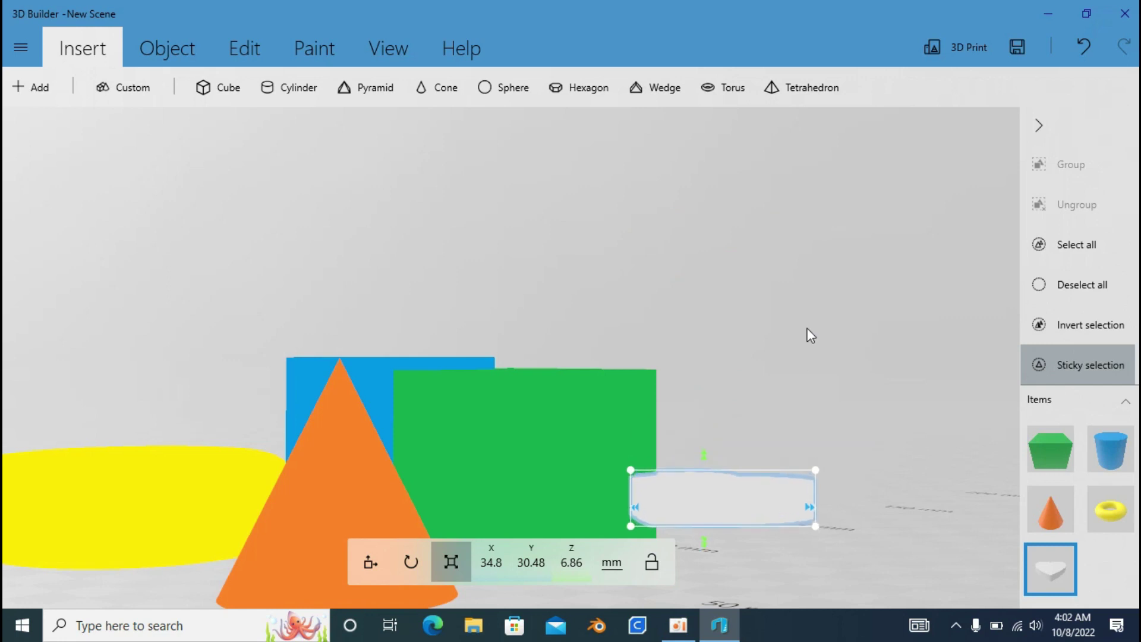
drag(810, 335, 698, 497)
drag(904, 543, 833, 469)
scroll(771, 376, down, 2)
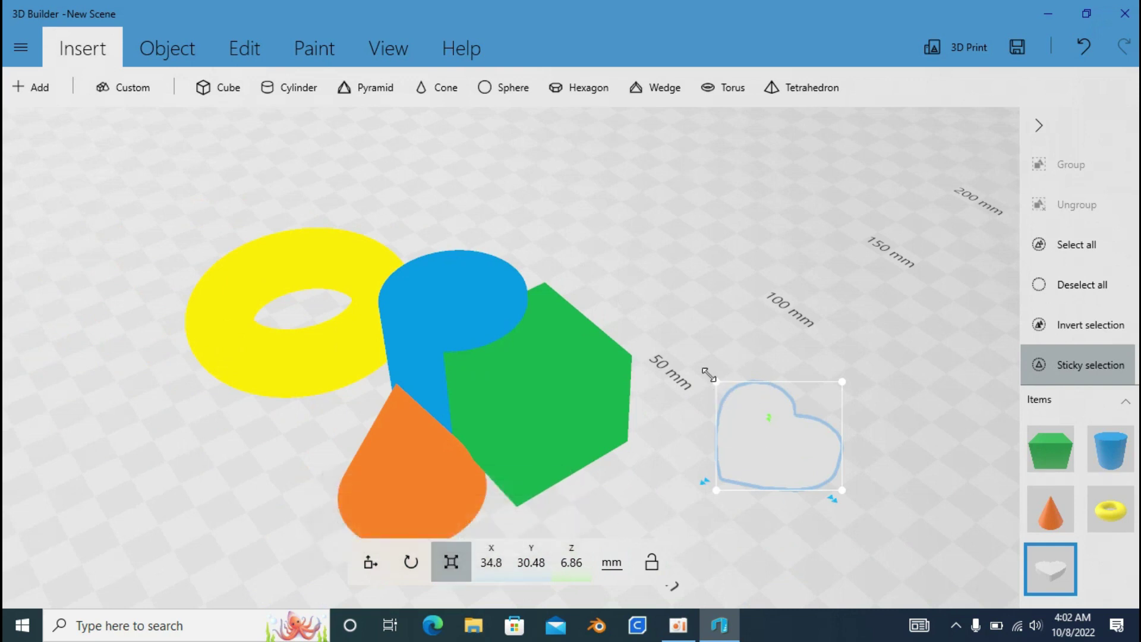
- Scale the heart up to 56.45 × 49.45 × 17.84 mm and adjust its height
drag(709, 377, 684, 334)
mouse_move(770, 439)
mouse_down()
mouse_move(720, 337)
mouse_move(736, 349)
mouse_move(742, 301)
mouse_up()
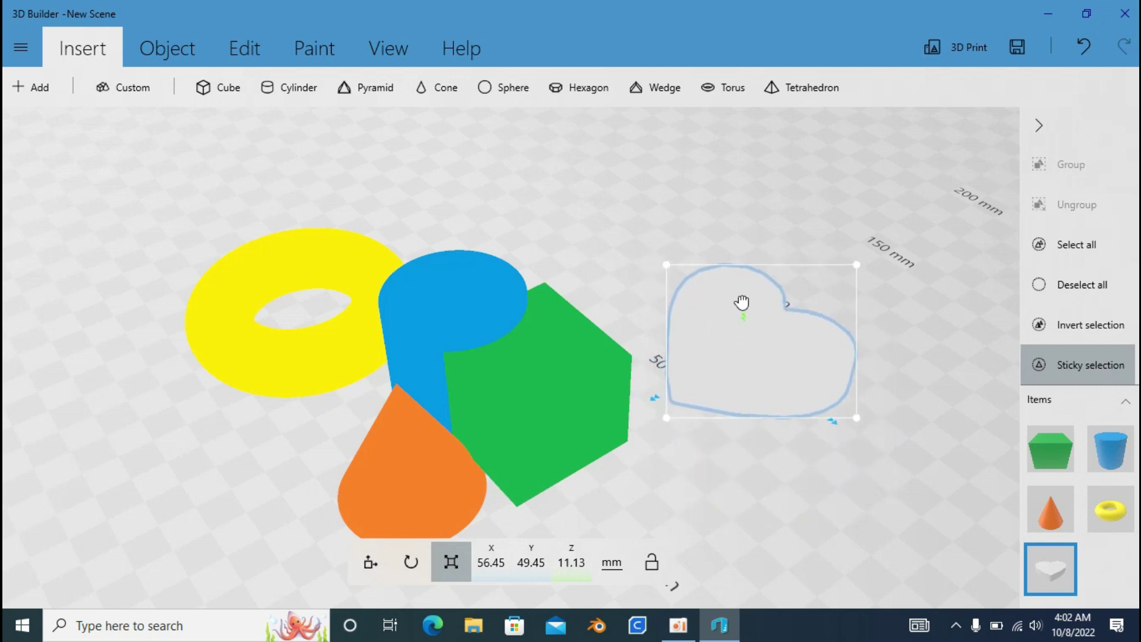
right_drag(770, 472, 731, 362)
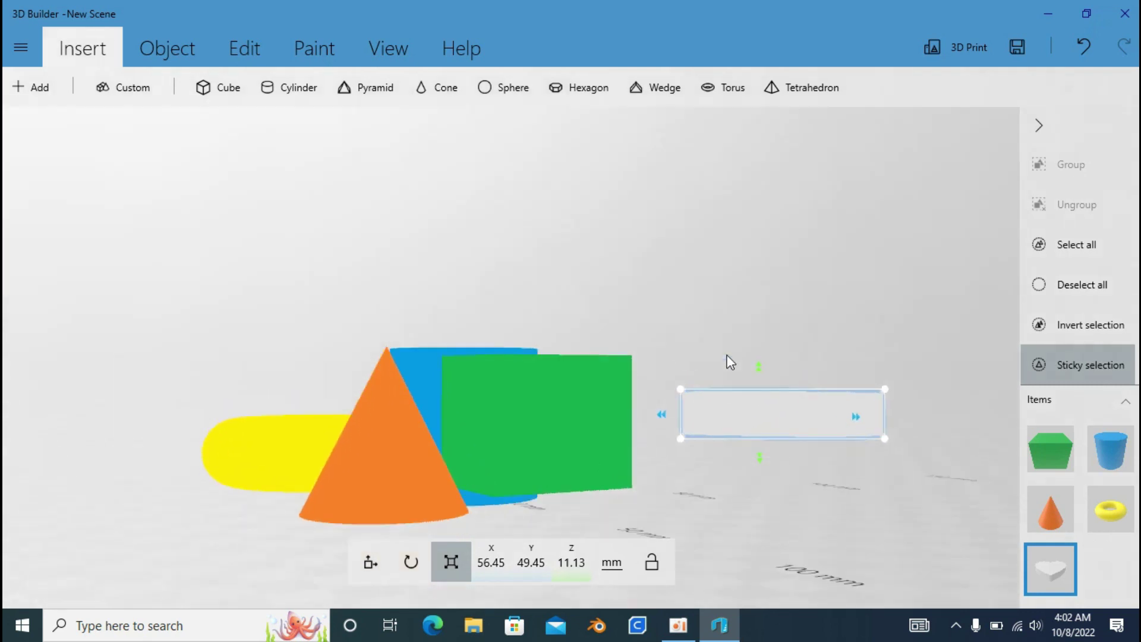
mouse_move(752, 419)
mouse_down()
mouse_move(769, 507)
mouse_move(754, 472)
mouse_move(746, 492)
mouse_up()
right_drag(746, 492, 766, 520)
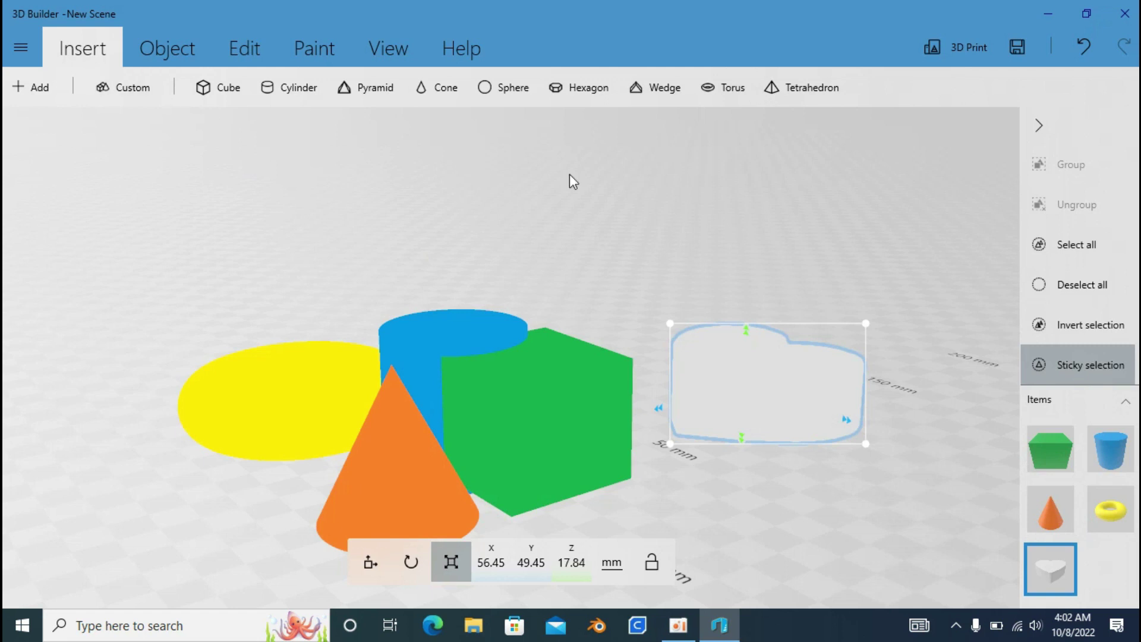
- Measure from the heart to the yellow torus (115.20 mm), then exit Measure
click(148, 57)
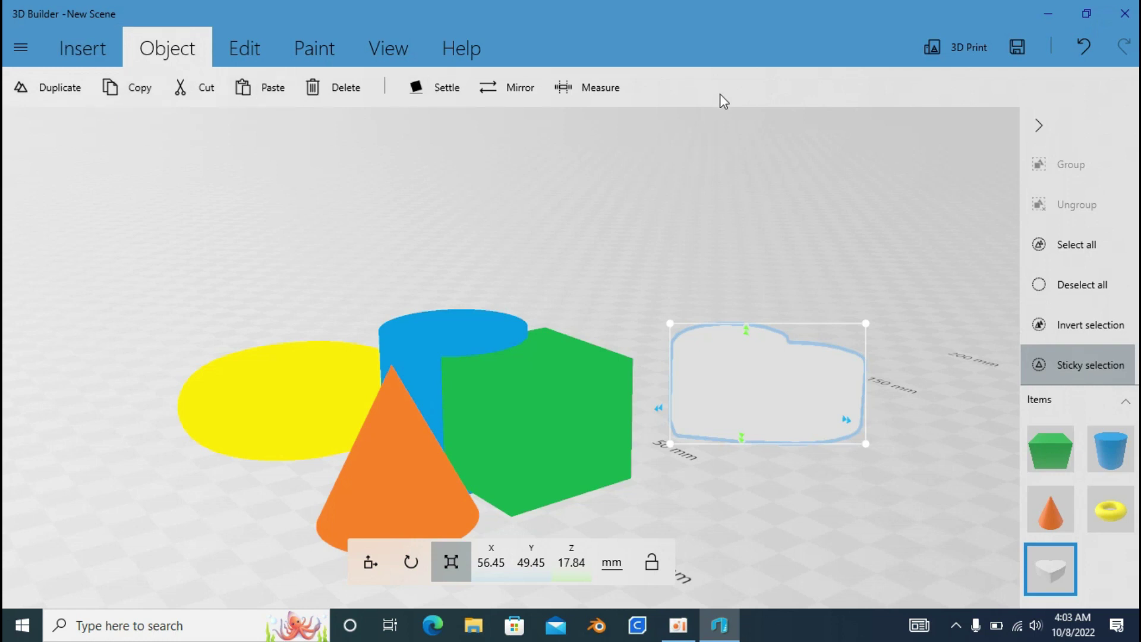
mouse_move(433, 133)
mouse_down()
mouse_move(438, 191)
mouse_move(481, 104)
mouse_move(426, 104)
mouse_up()
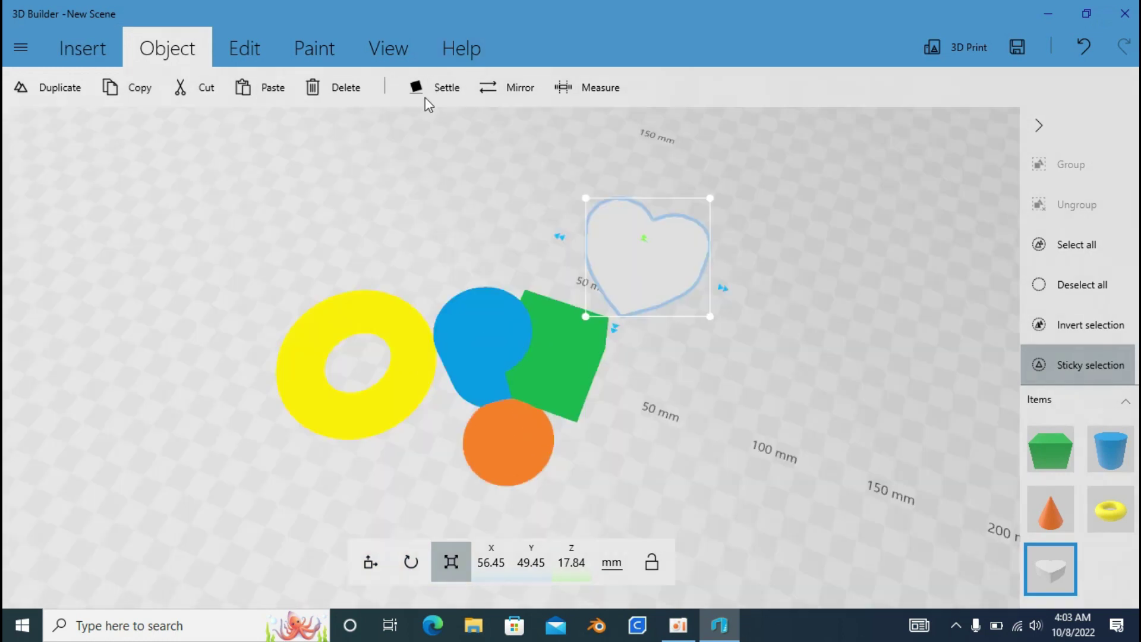
click(567, 87)
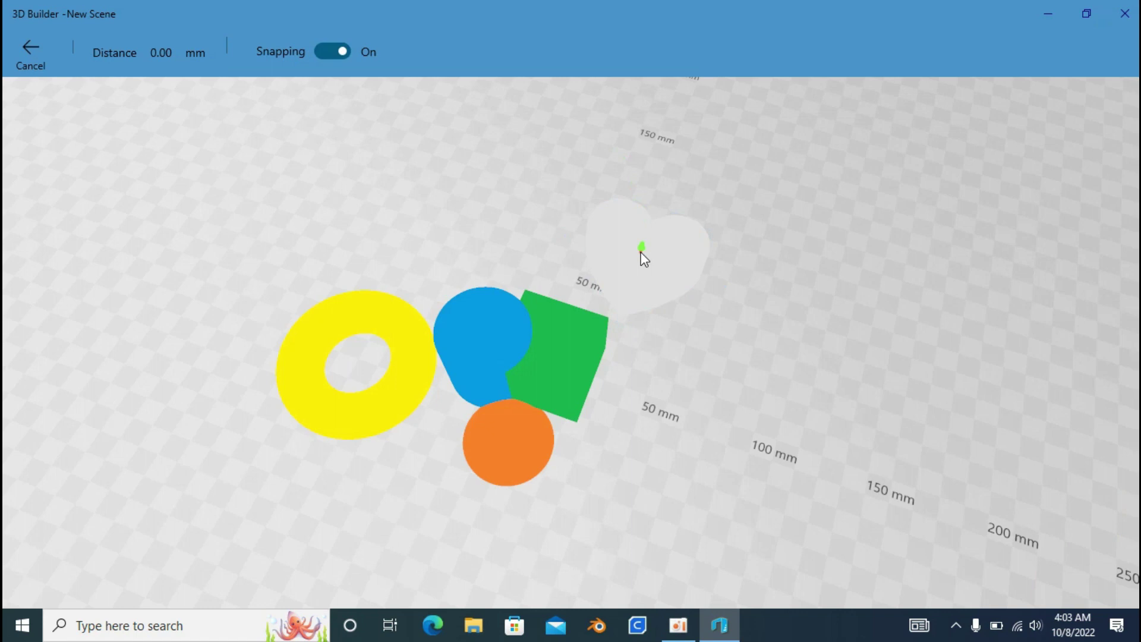
click(599, 310)
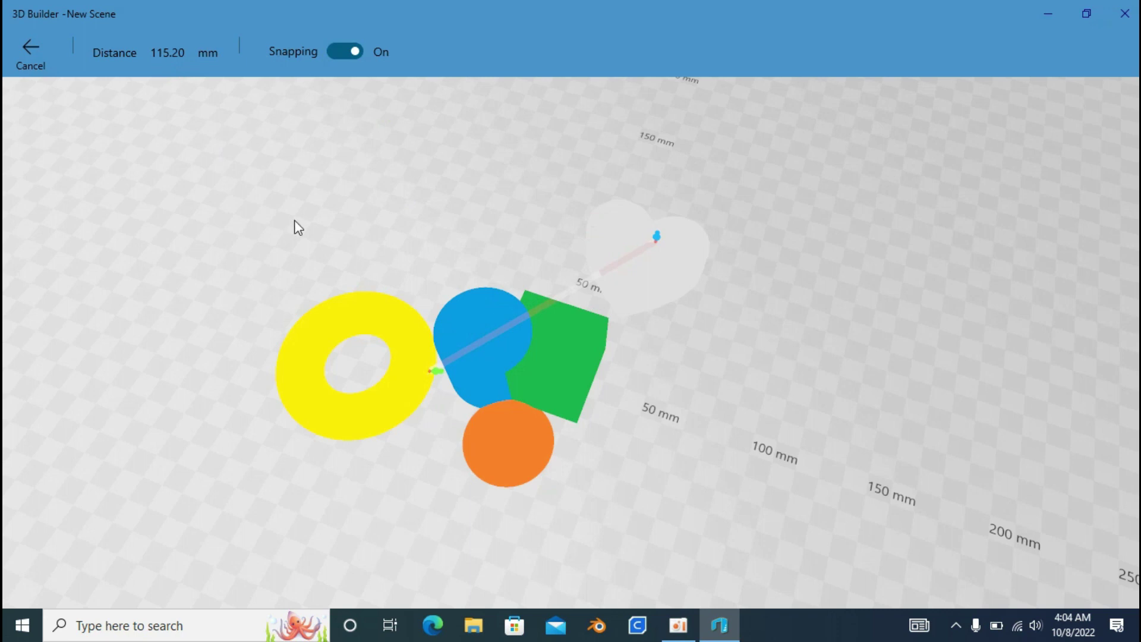
right_drag(297, 227, 116, 136)
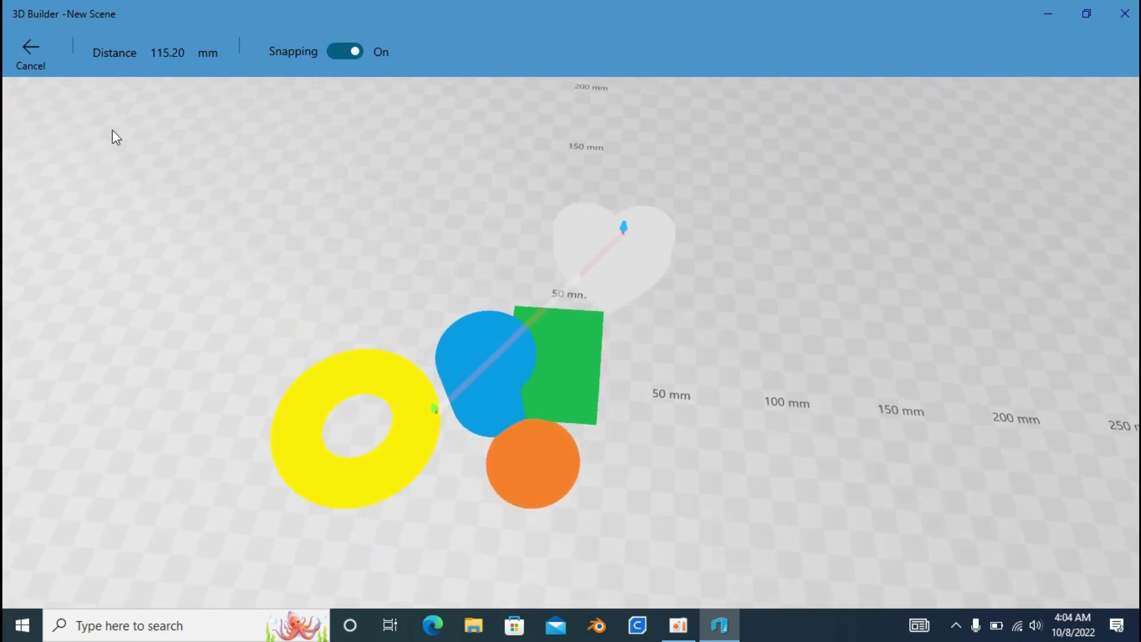
click(39, 46)
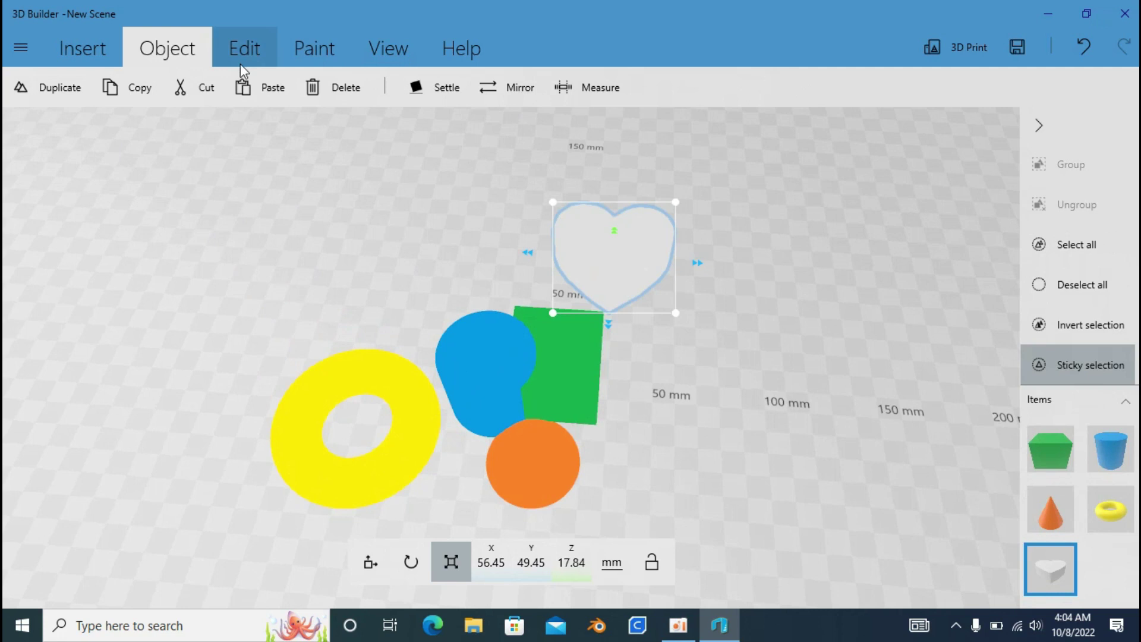
- On the Edit tab, select only the green box and subtract it from the overlapping shape
click(245, 49)
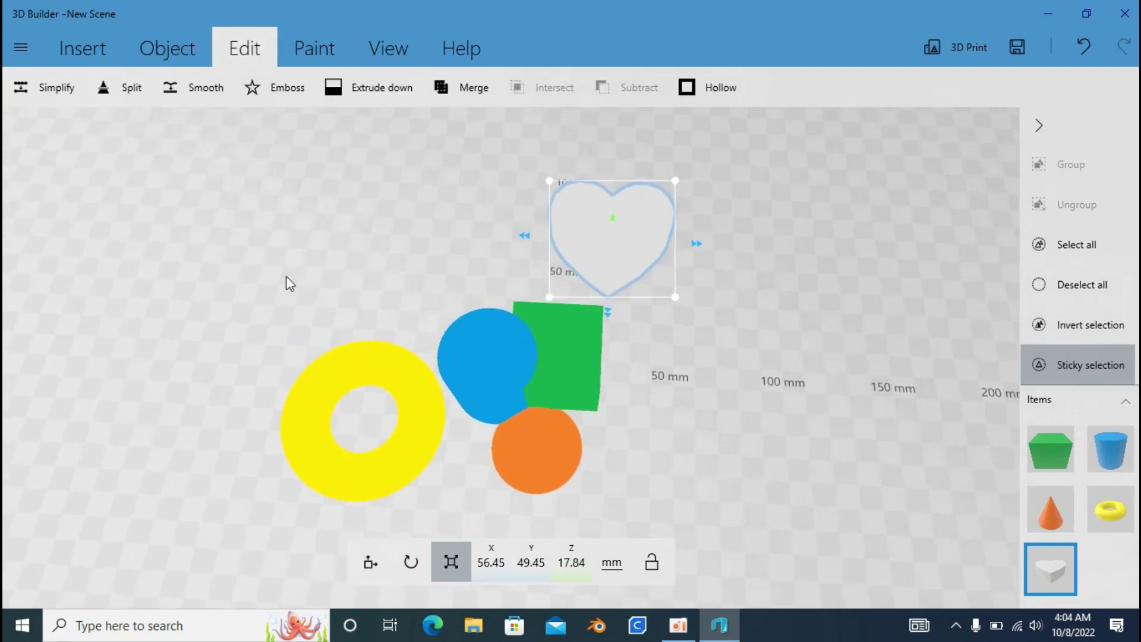
right_drag(286, 276, 240, 222)
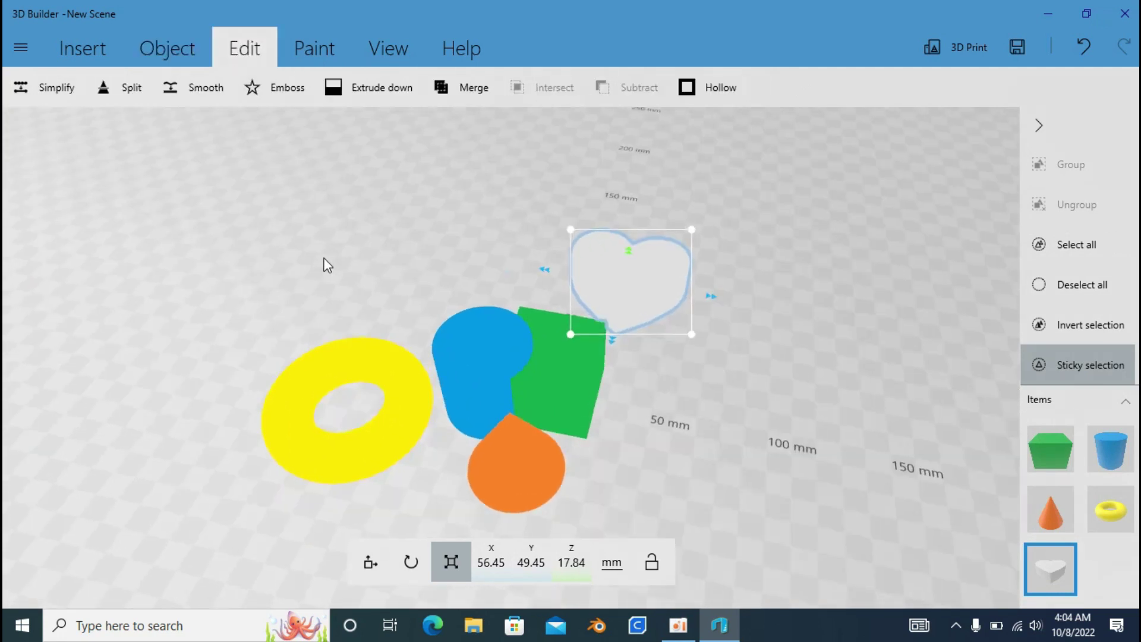
click(568, 381)
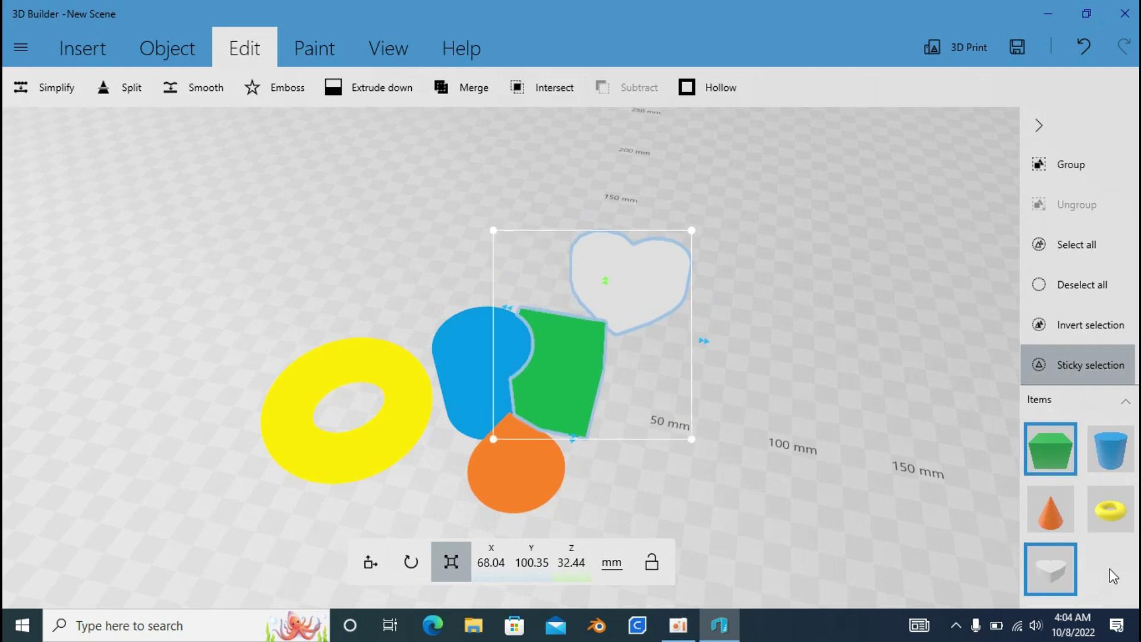
click(1076, 286)
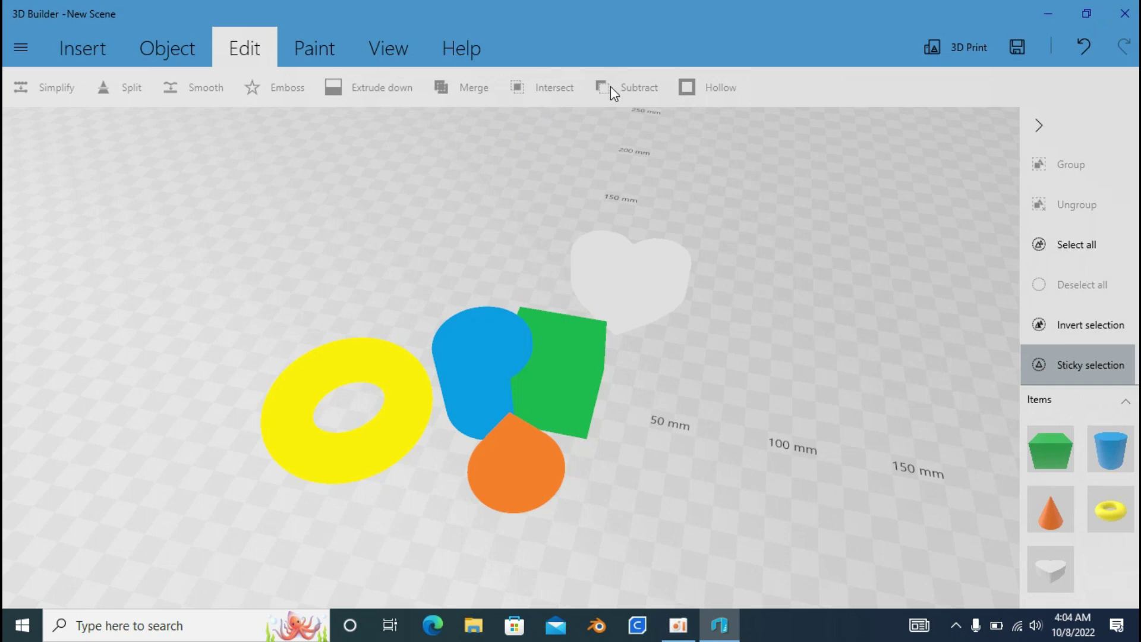
click(535, 397)
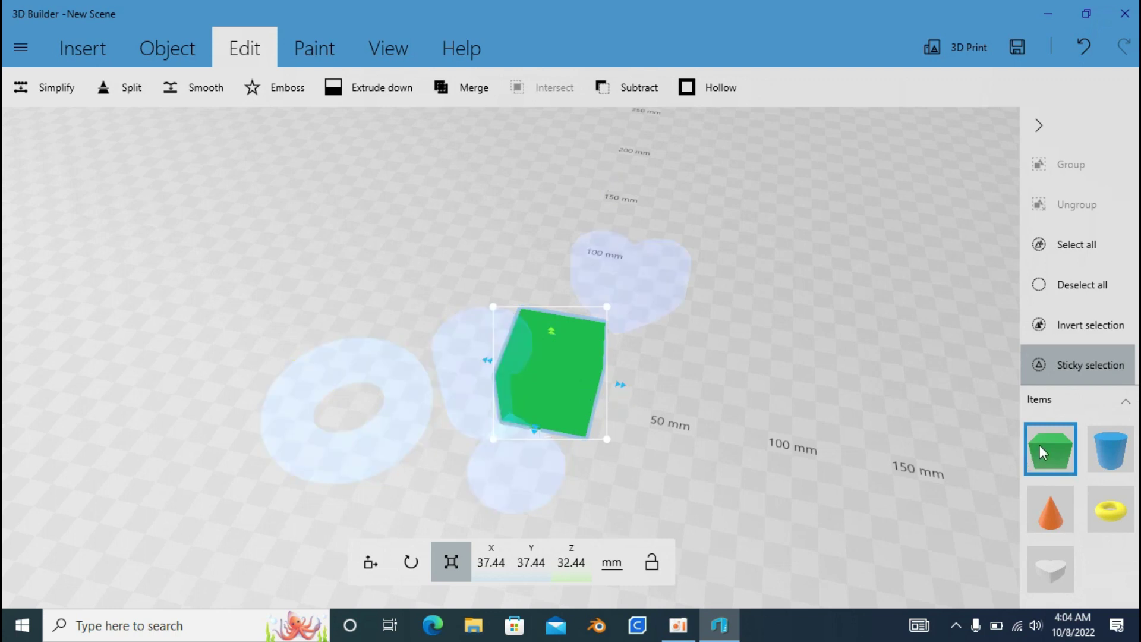
click(625, 88)
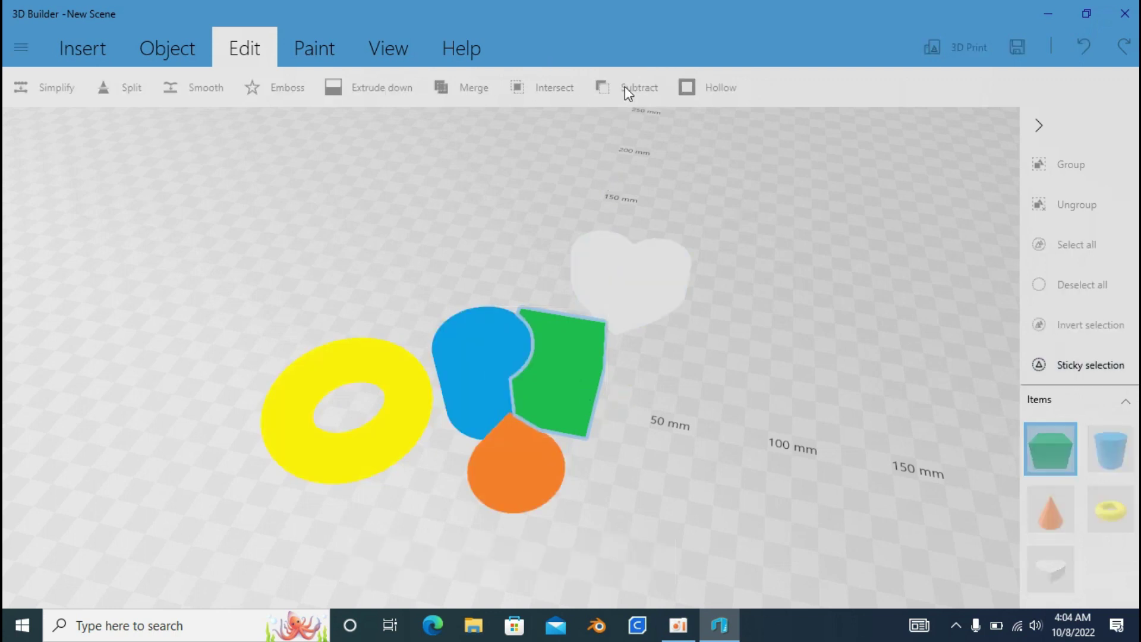
- Undo the subtraction to restore the green box
right_drag(377, 229, 159, 308)
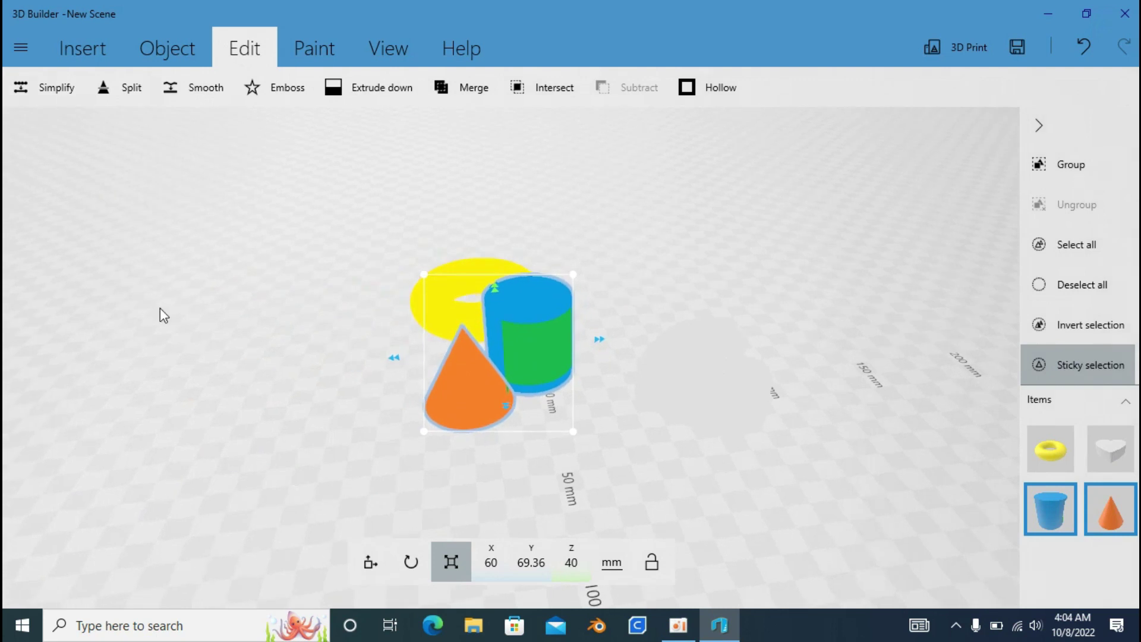
mouse_move(519, 463)
right_down()
mouse_move(387, 428)
mouse_move(612, 551)
right_up()
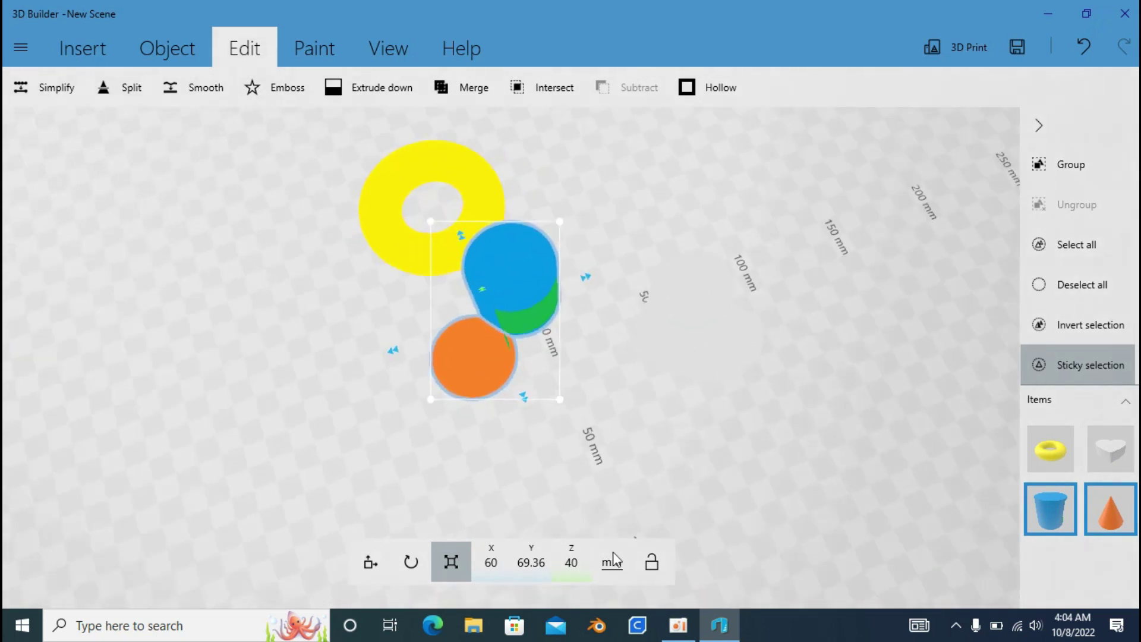
click(1069, 64)
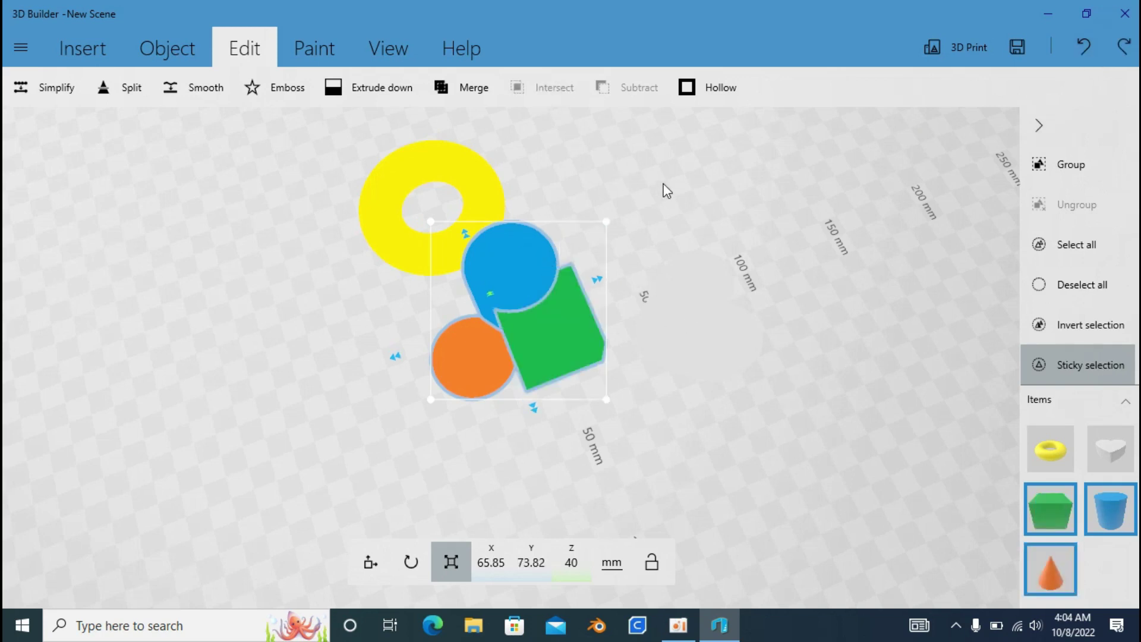
- Try intersecting the green box with the blue cylinder, then undo it, leaving both selected
click(1063, 279)
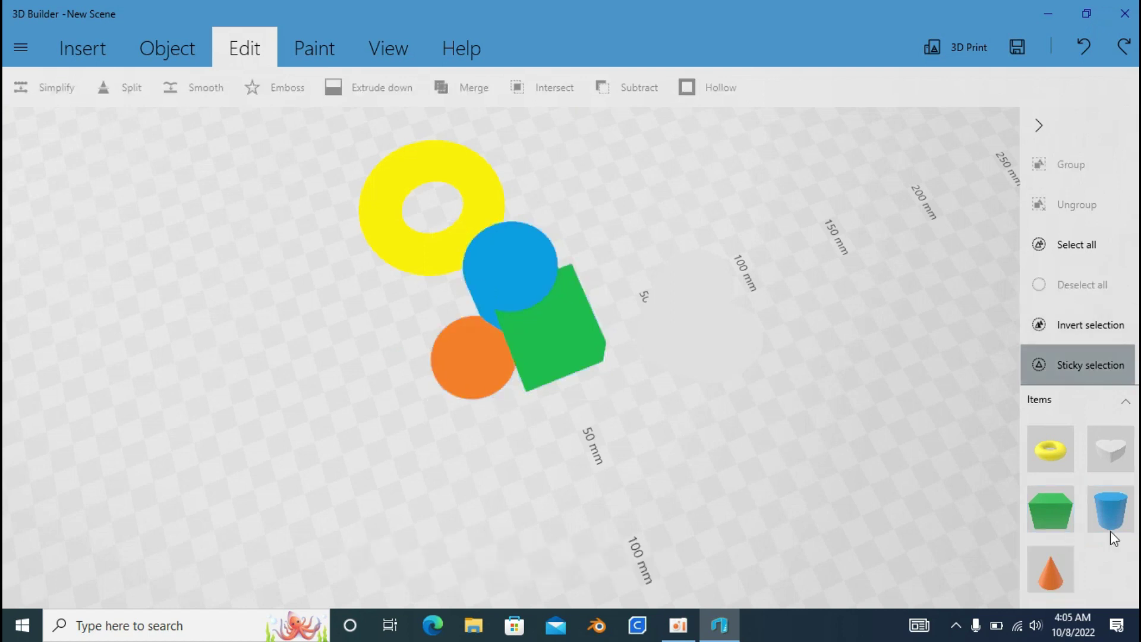
click(1073, 519)
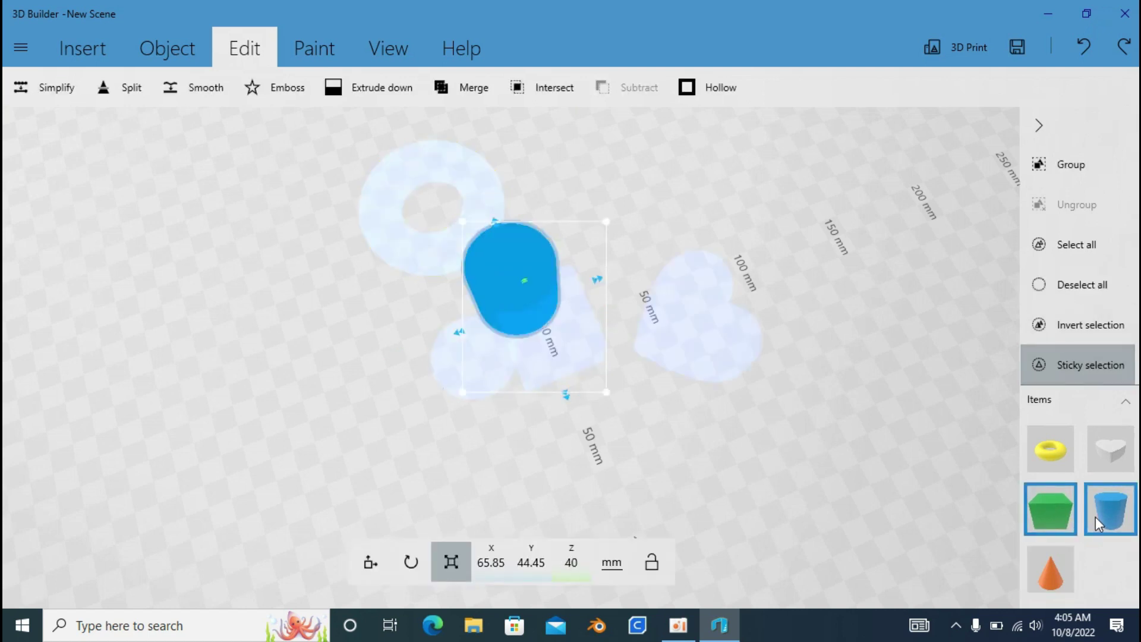
click(536, 87)
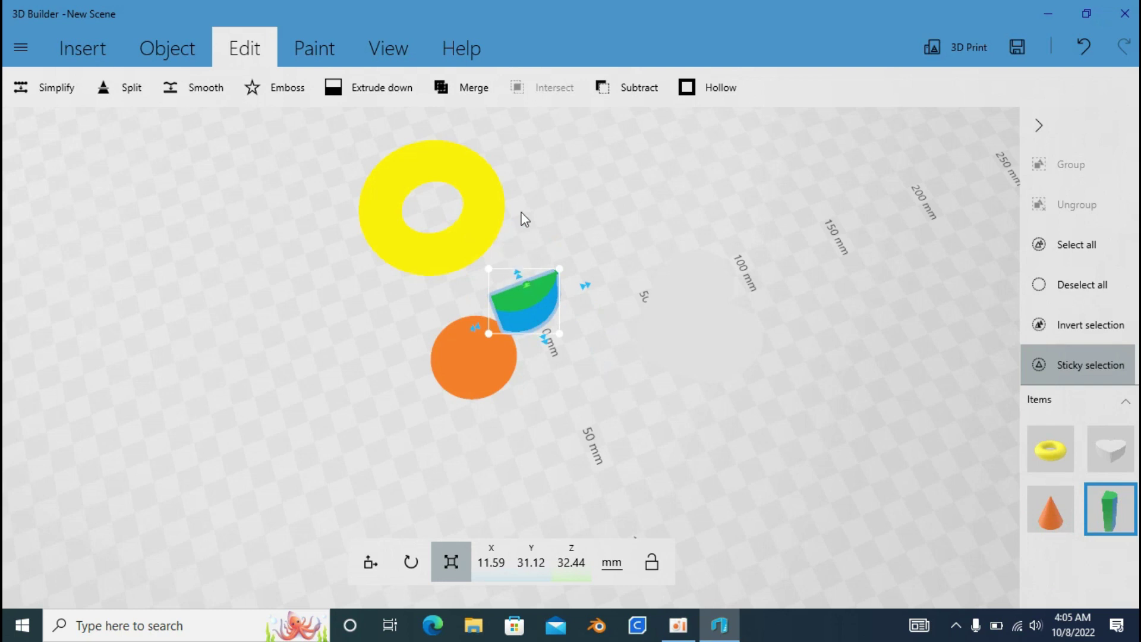
click(1085, 51)
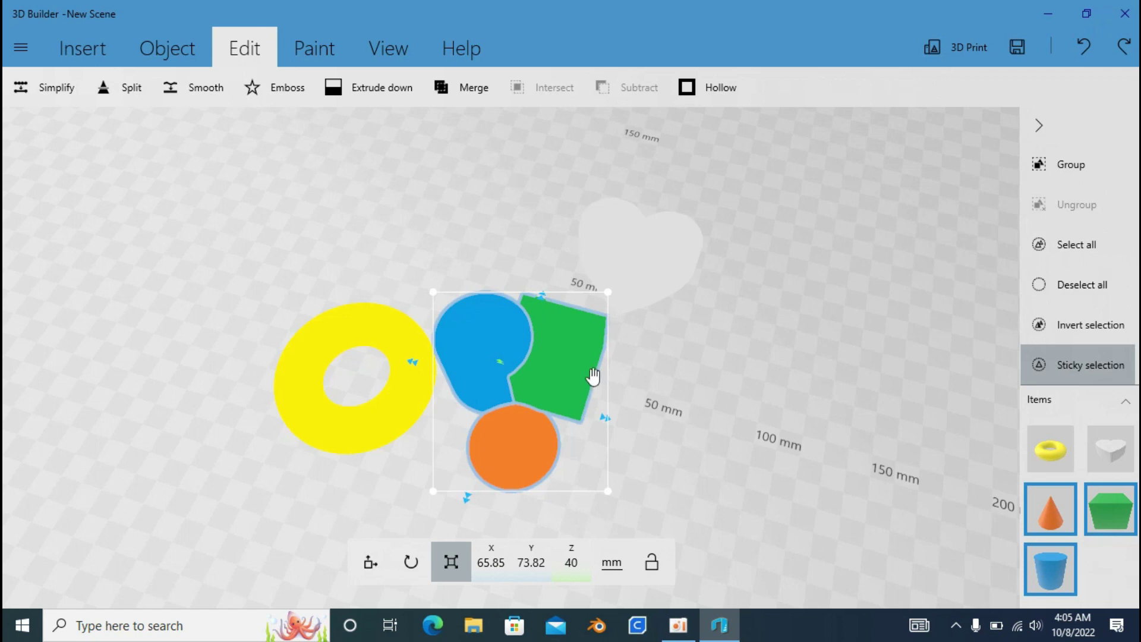
click(532, 433)
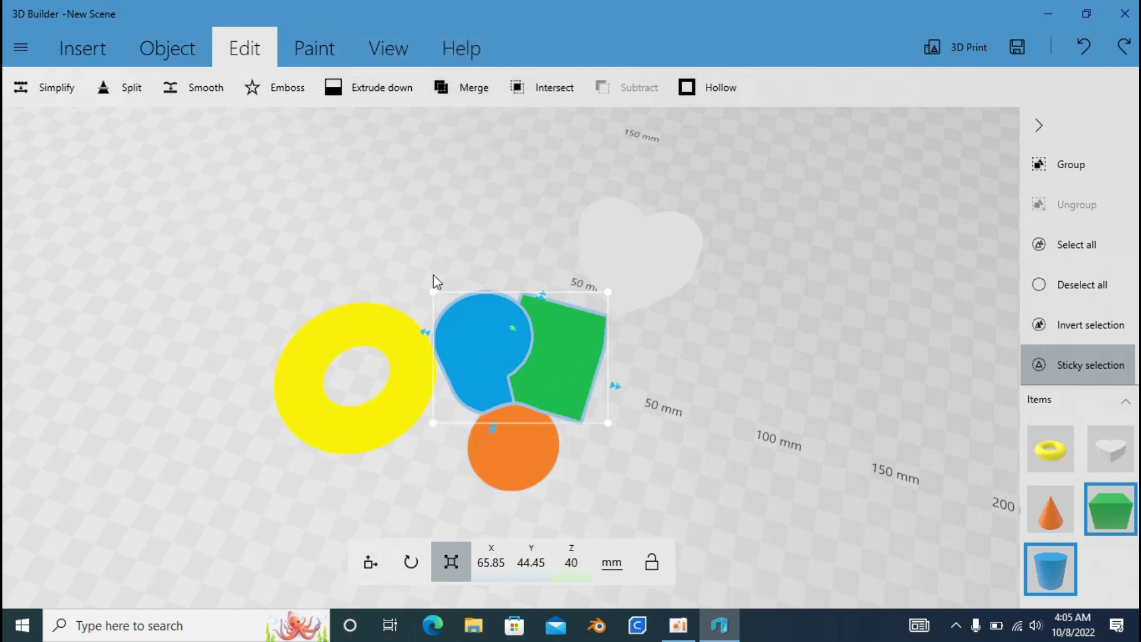
drag(316, 256, 291, 246)
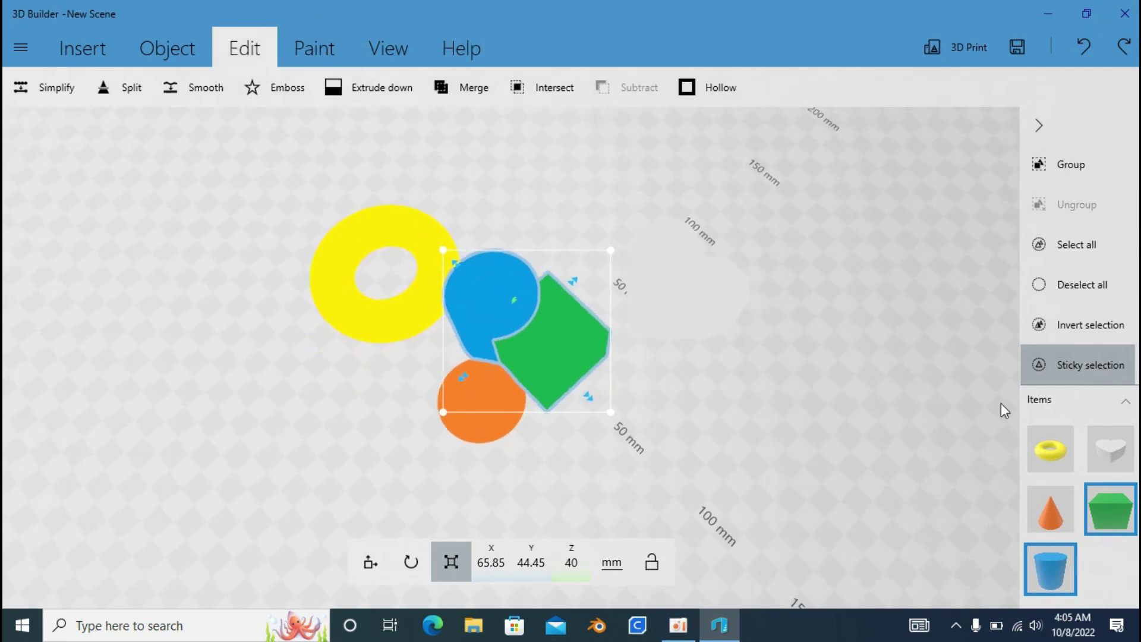
- Select only the orange cone, deselecting the yellow ring
click(1077, 286)
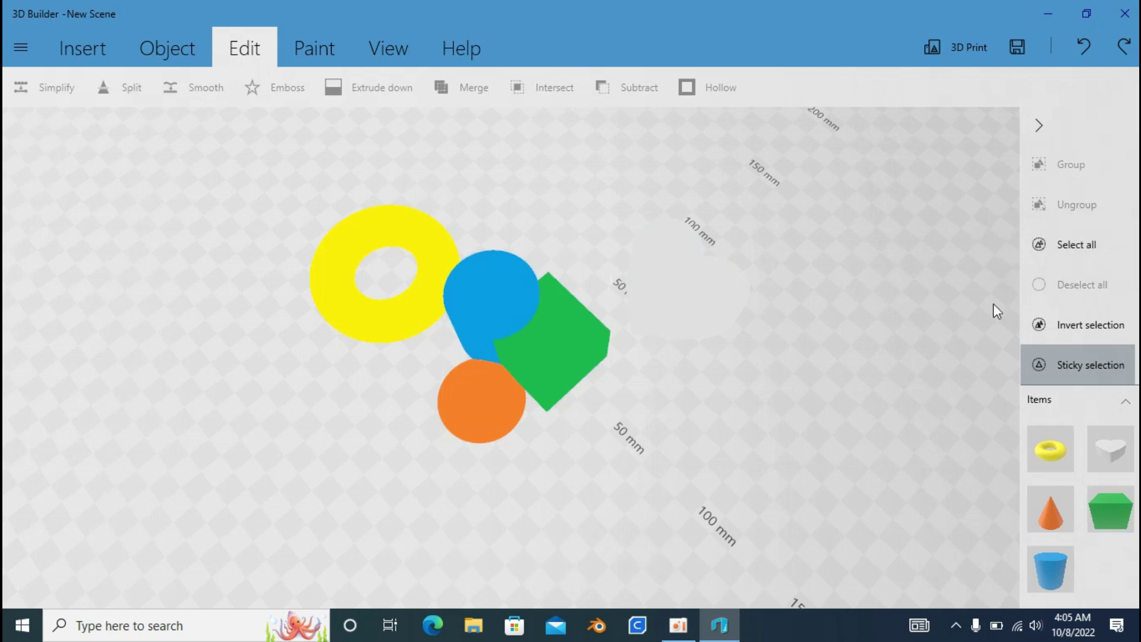
mouse_move(829, 309)
mouse_down()
mouse_move(851, 280)
mouse_move(832, 250)
mouse_move(615, 339)
mouse_up()
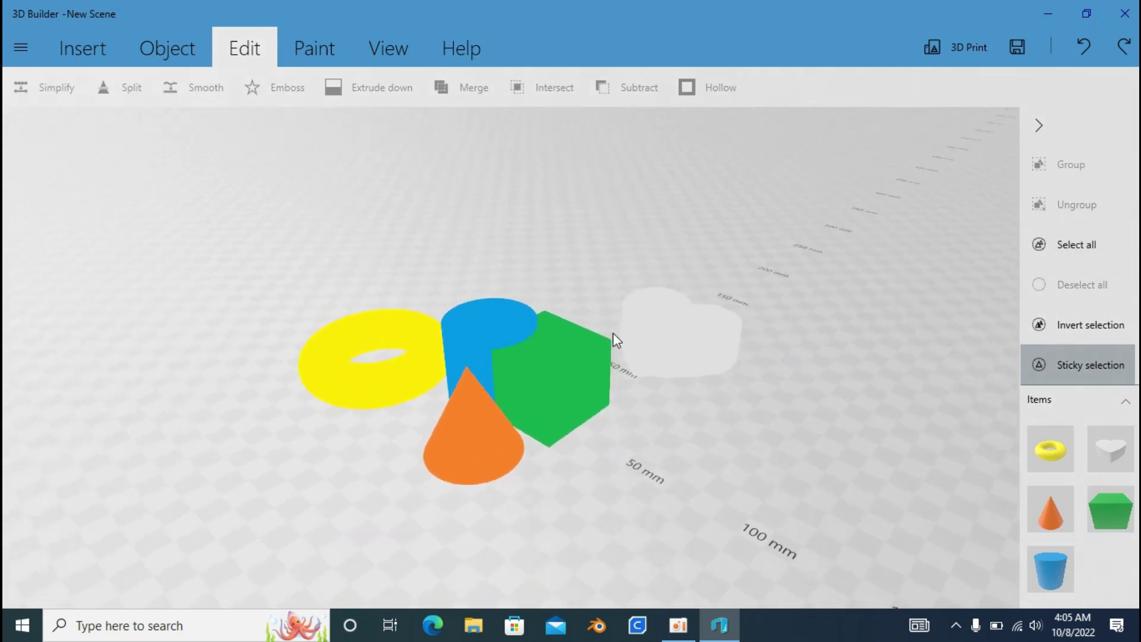
click(416, 380)
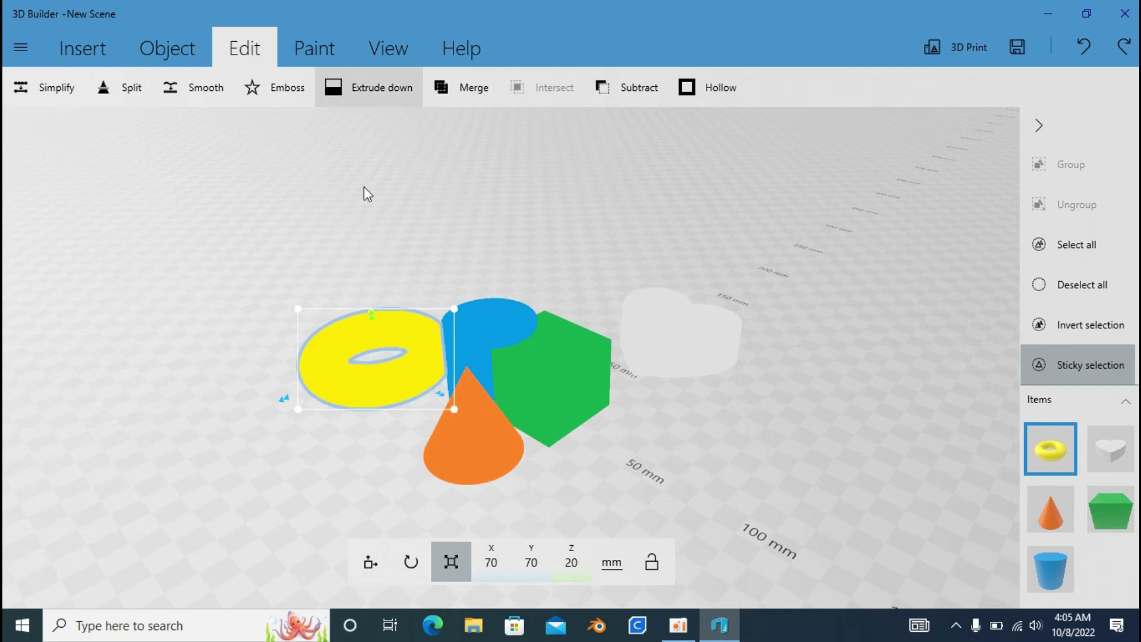
mouse_move(394, 197)
mouse_down()
mouse_move(391, 161)
mouse_move(486, 167)
mouse_move(423, 174)
mouse_move(451, 161)
mouse_move(456, 173)
mouse_move(416, 232)
mouse_up()
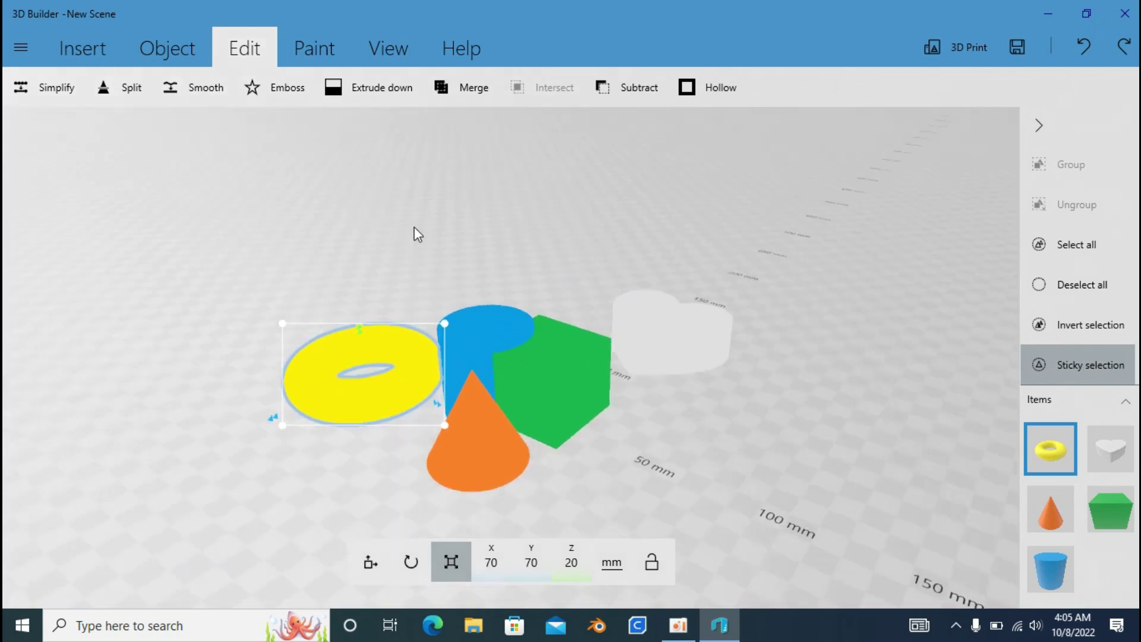
click(484, 434)
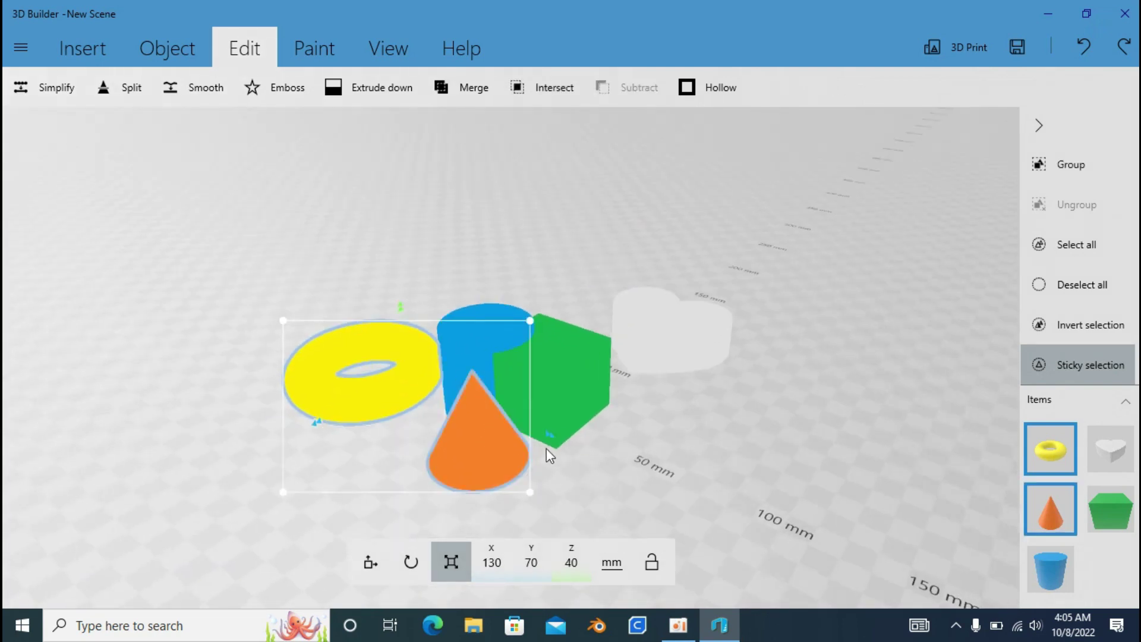
click(416, 351)
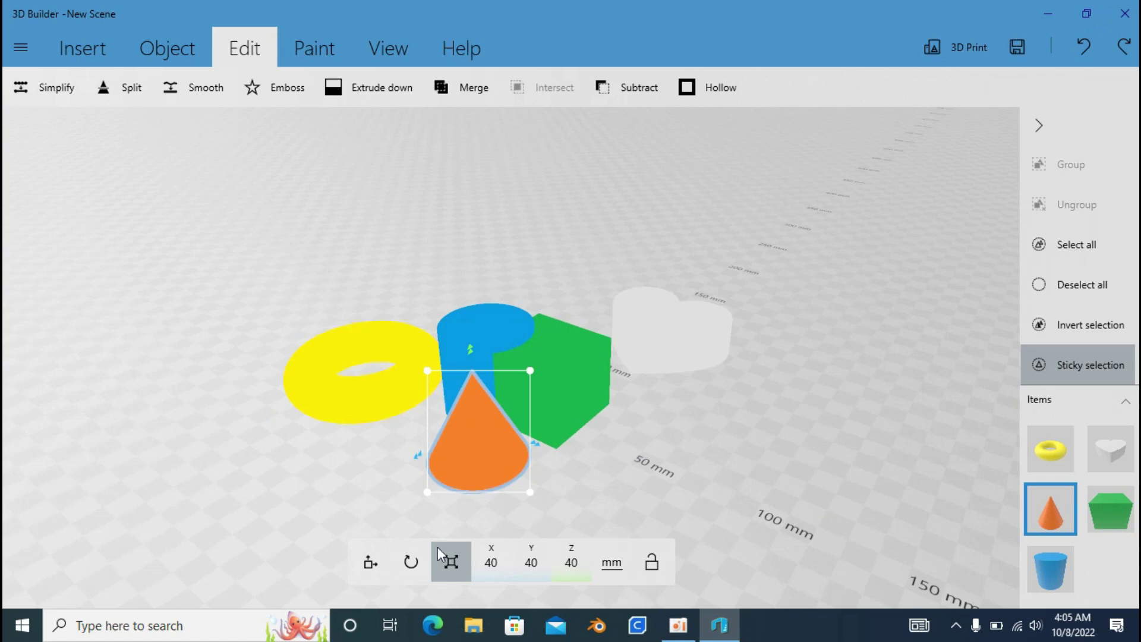
- Roll the cone to about 178° upside down and move it left, clear of the ring
click(411, 562)
mouse_move(437, 479)
mouse_down()
mouse_move(434, 543)
mouse_move(477, 523)
mouse_up()
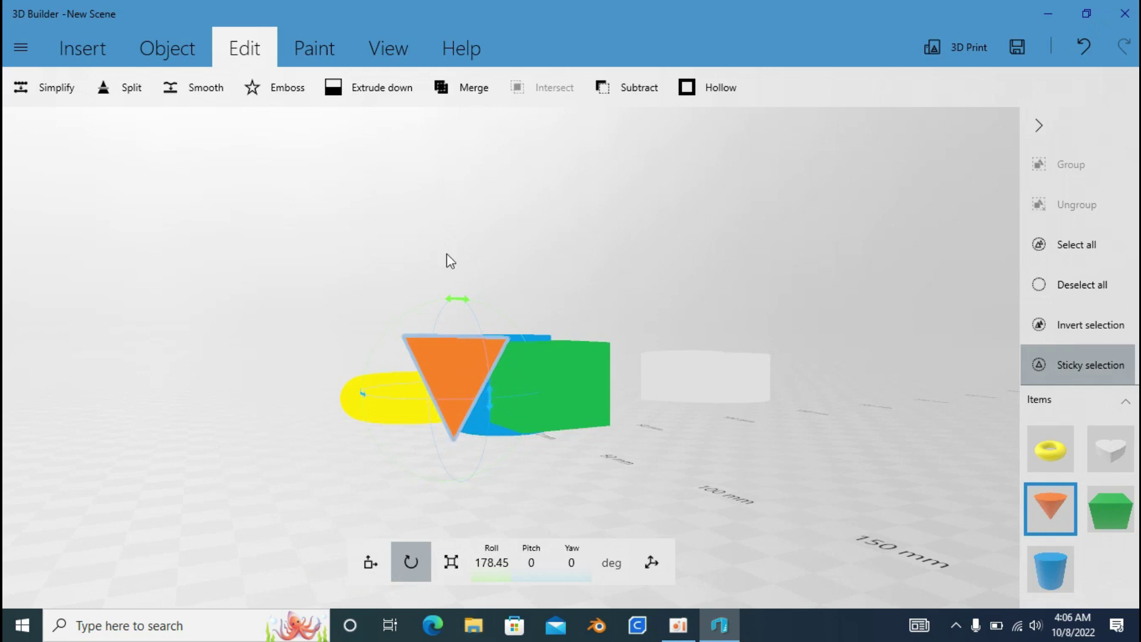
right_drag(527, 326, 462, 198)
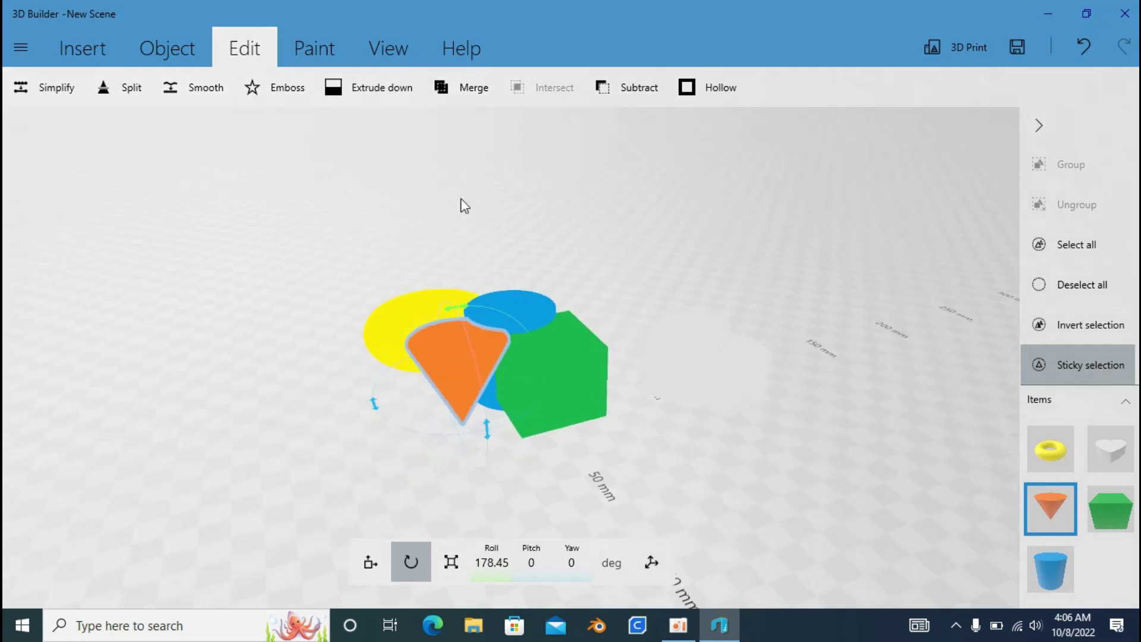
drag(395, 356, 258, 375)
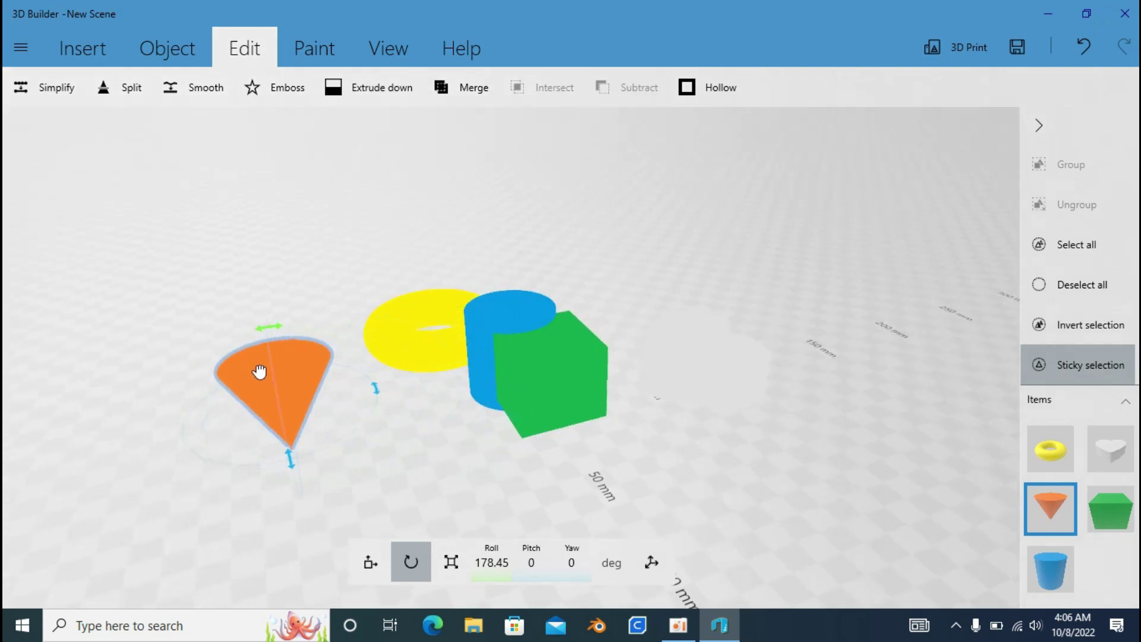
- Extrude the upside-down cone down by -11.24 mm to the grid, forming a cup
click(376, 91)
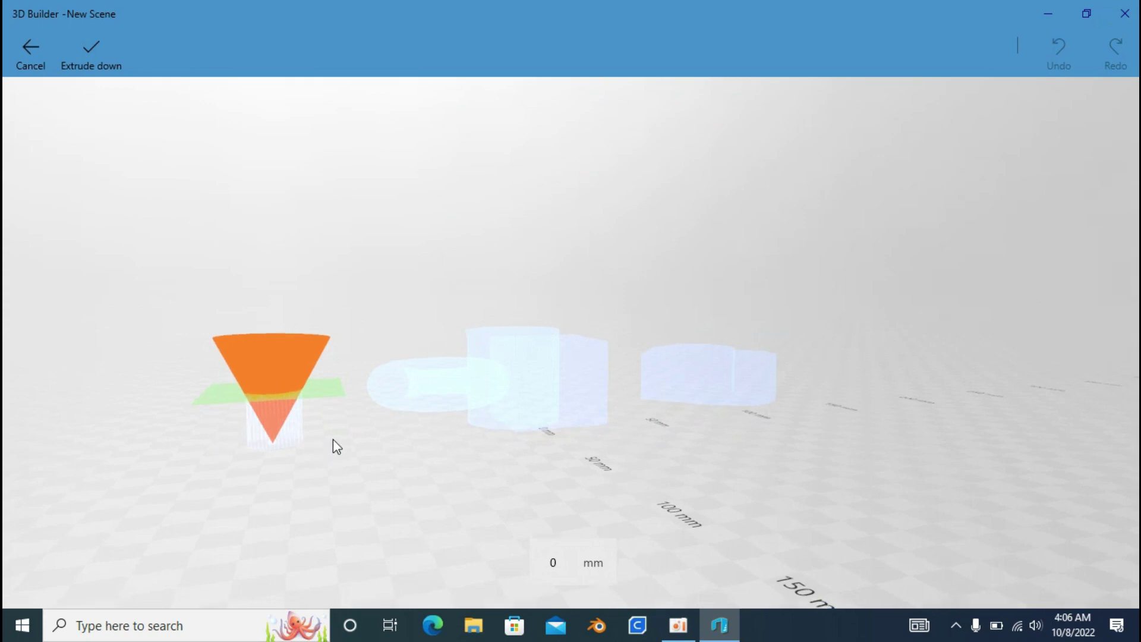
drag(229, 385, 229, 347)
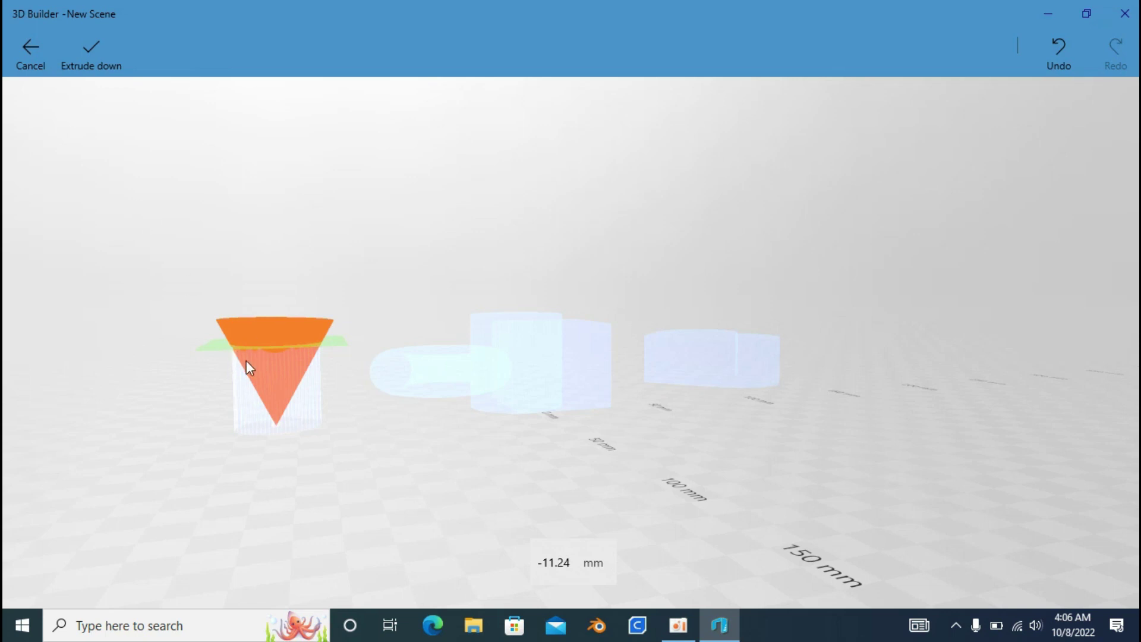
scroll(205, 301, up, 2)
scroll(207, 301, up, 2)
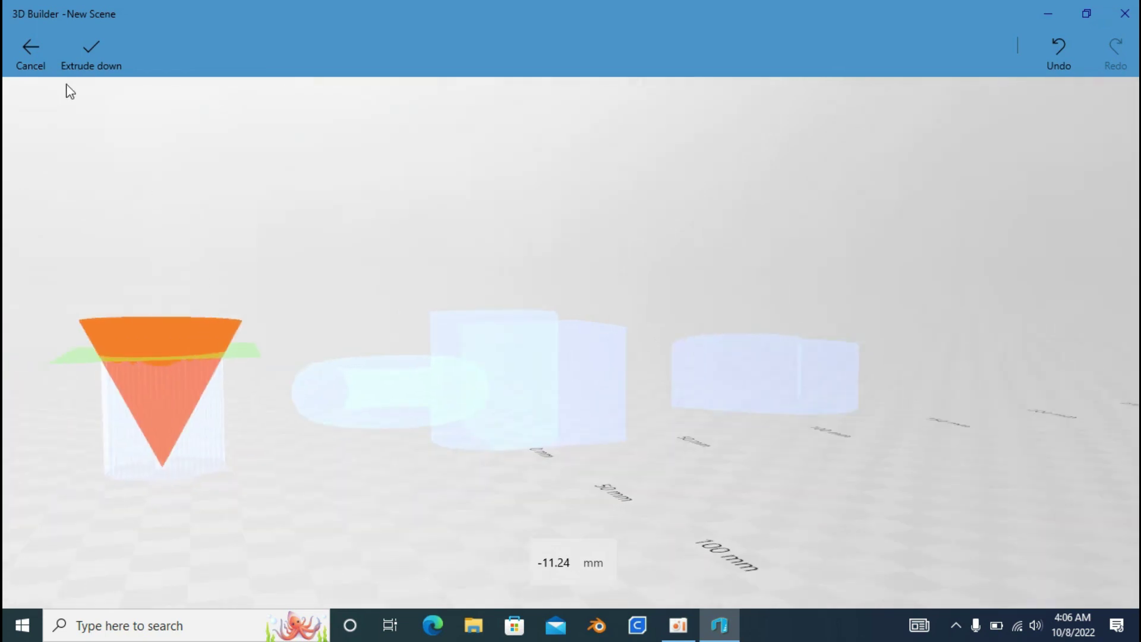
click(102, 59)
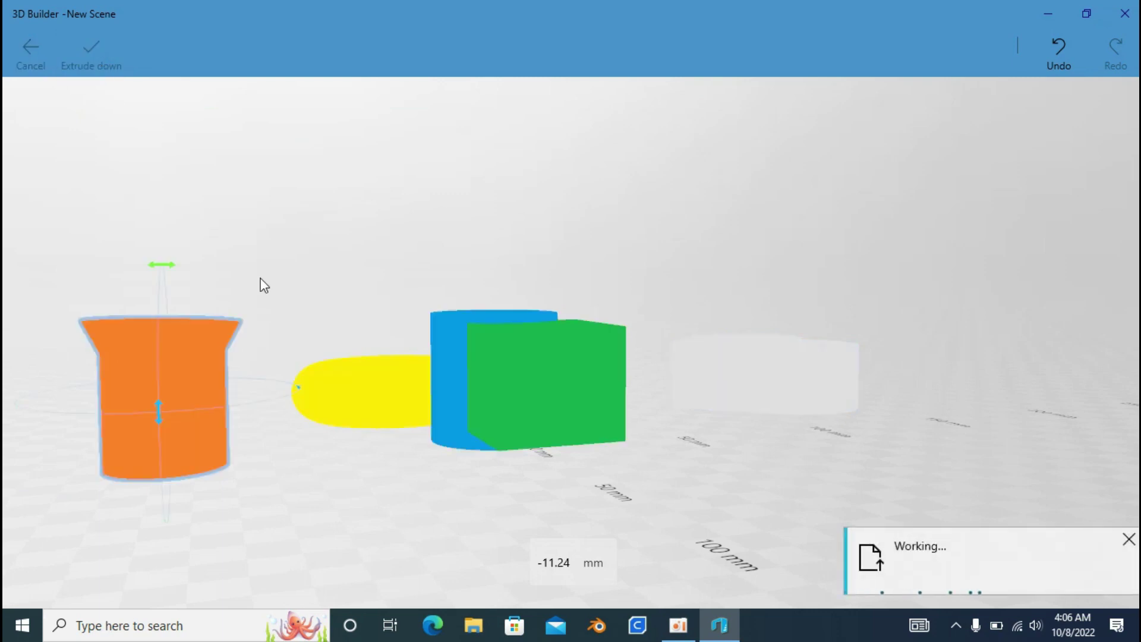
mouse_move(263, 283)
mouse_down()
mouse_move(326, 308)
mouse_move(304, 319)
mouse_move(279, 305)
mouse_up()
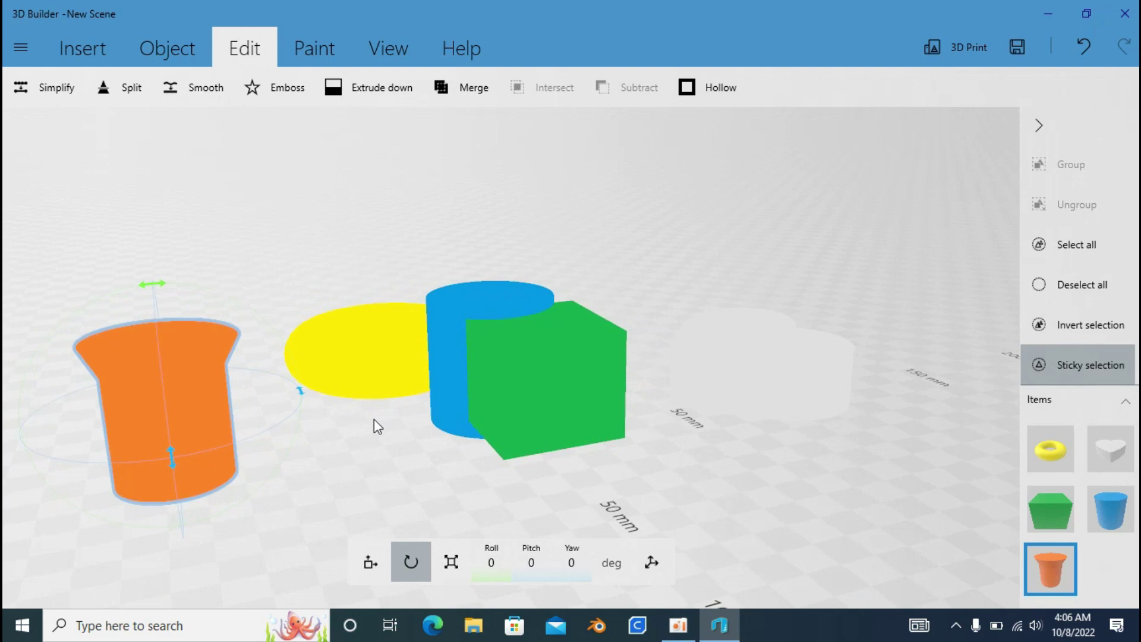
- Select only the yellow ring and extrude it down -0.59 mm to a flat base
mouse_move(391, 259)
mouse_down()
mouse_move(507, 225)
mouse_move(186, 328)
mouse_move(196, 438)
mouse_move(356, 307)
mouse_move(370, 395)
mouse_move(302, 509)
mouse_move(292, 450)
mouse_up()
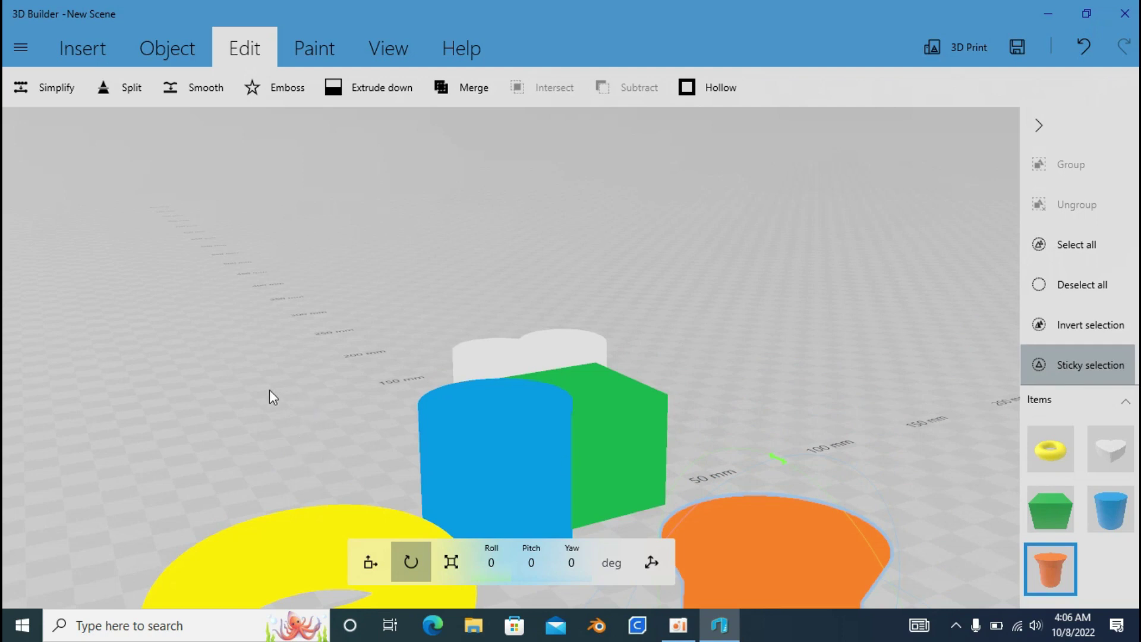
mouse_move(338, 292)
mouse_down()
mouse_move(426, 176)
mouse_move(382, 438)
mouse_move(200, 370)
mouse_up()
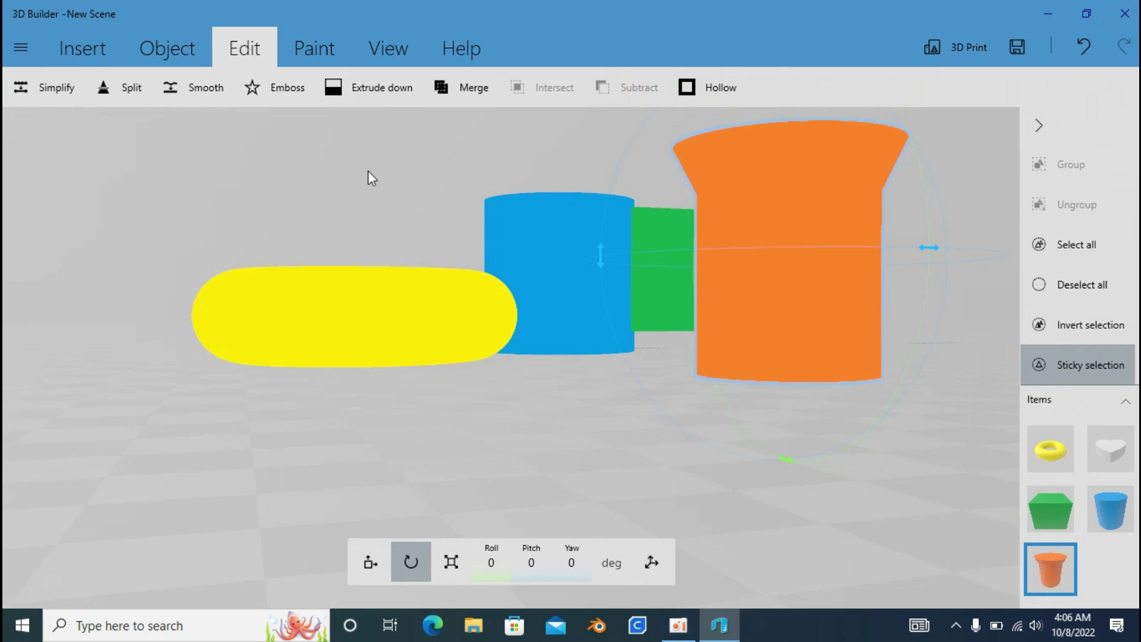
click(315, 286)
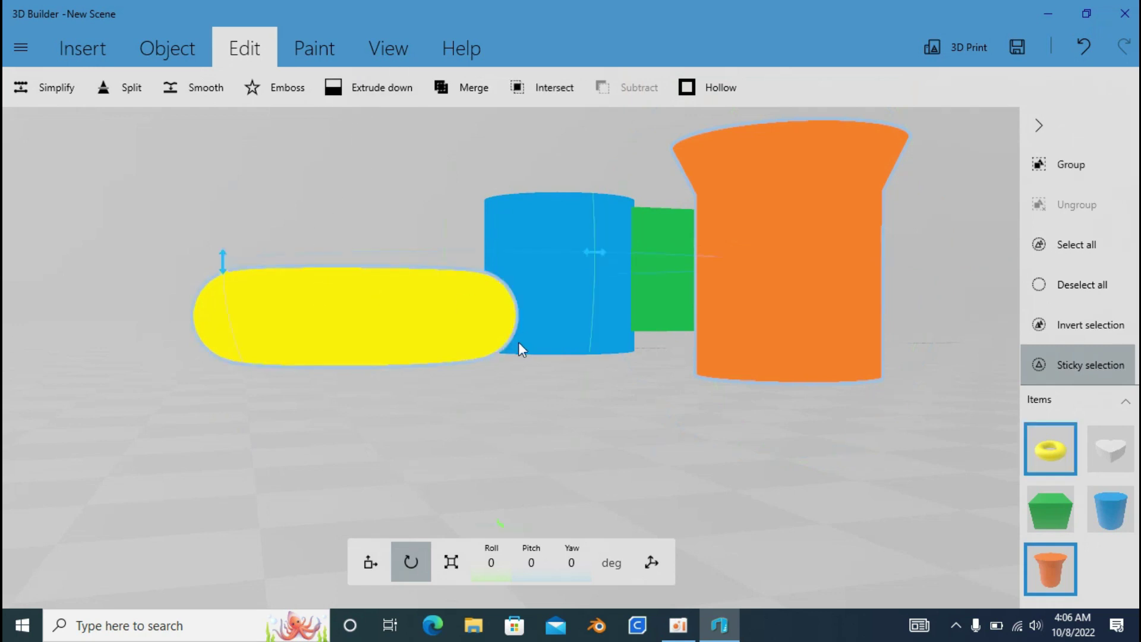
click(1079, 285)
click(339, 333)
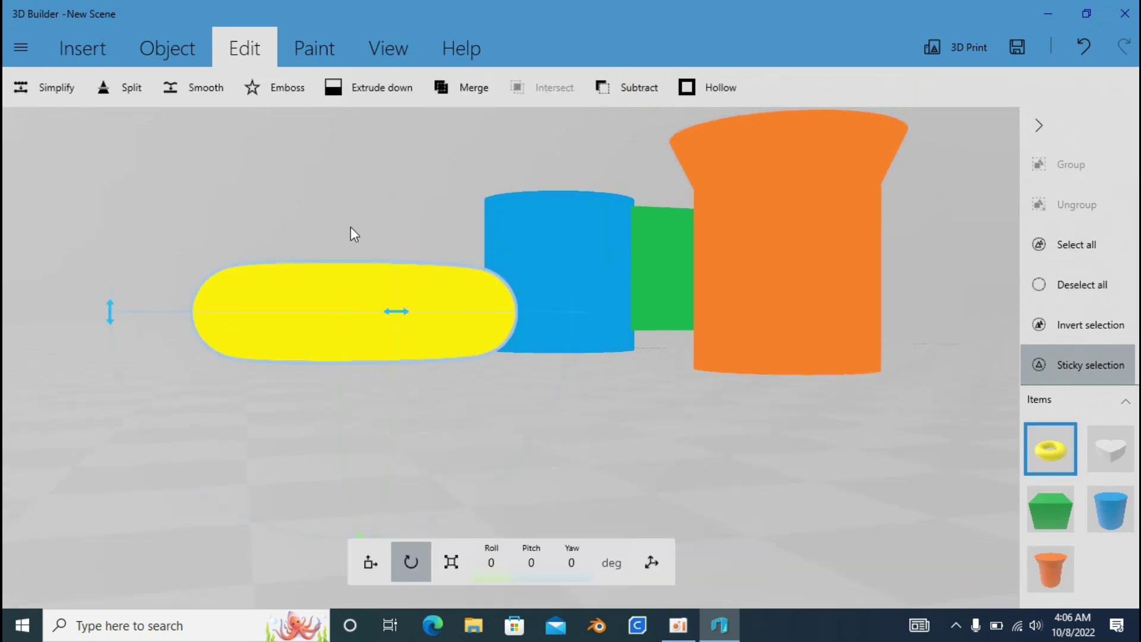
click(370, 90)
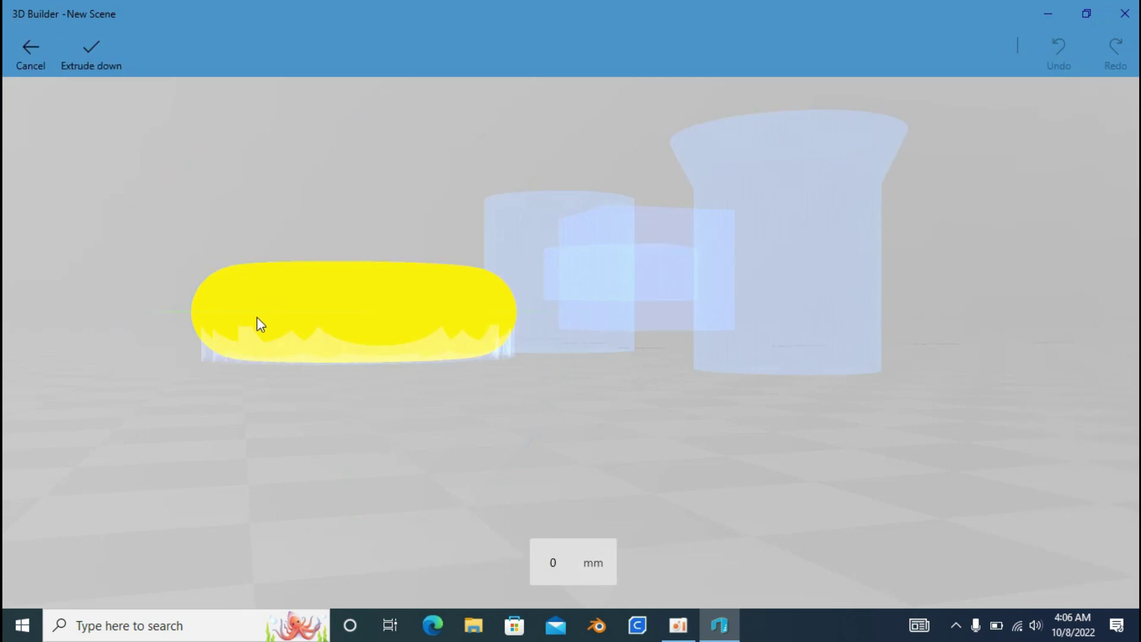
mouse_move(201, 337)
mouse_down()
mouse_move(178, 405)
mouse_move(191, 434)
mouse_up()
click(93, 55)
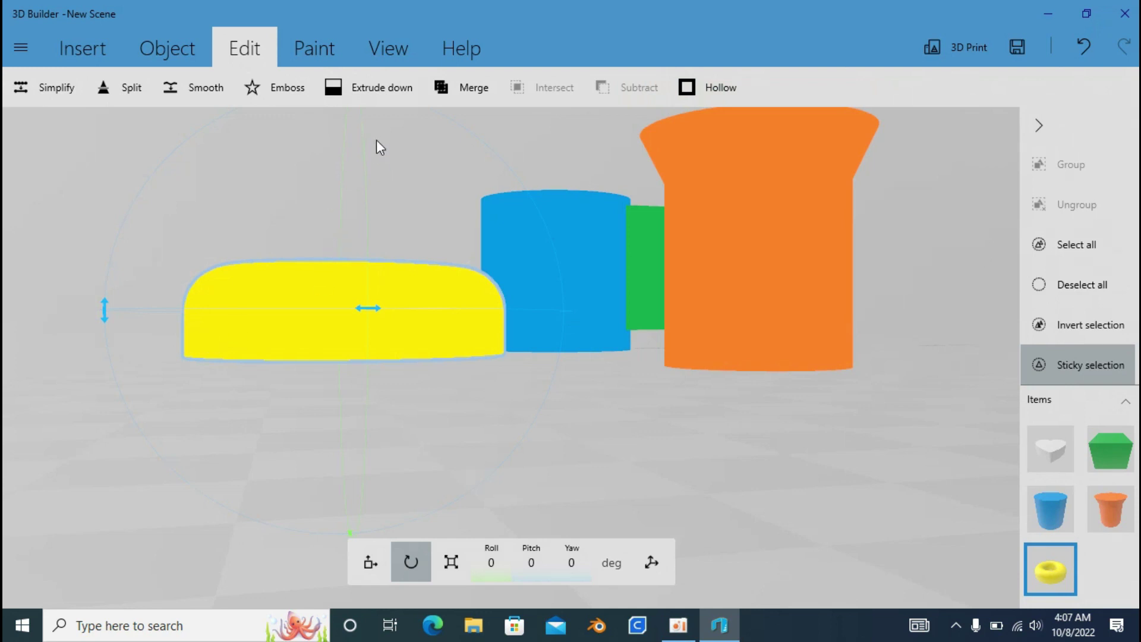
drag(376, 140, 341, 209)
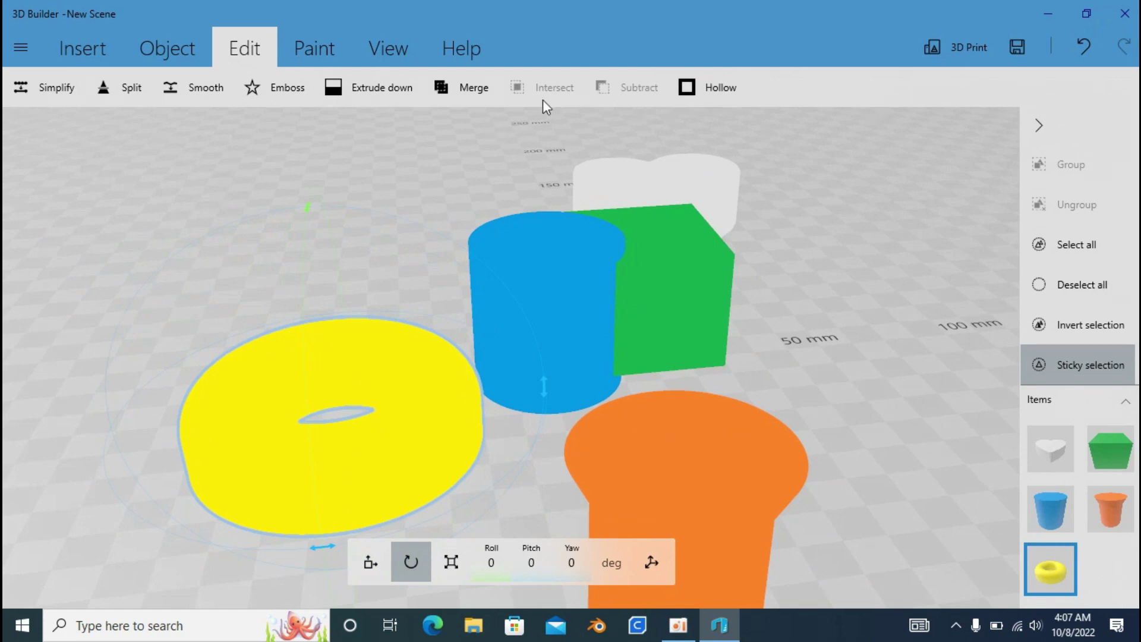
- Hollow the yellow ring with a 2 mm minimal wall thickness
click(704, 89)
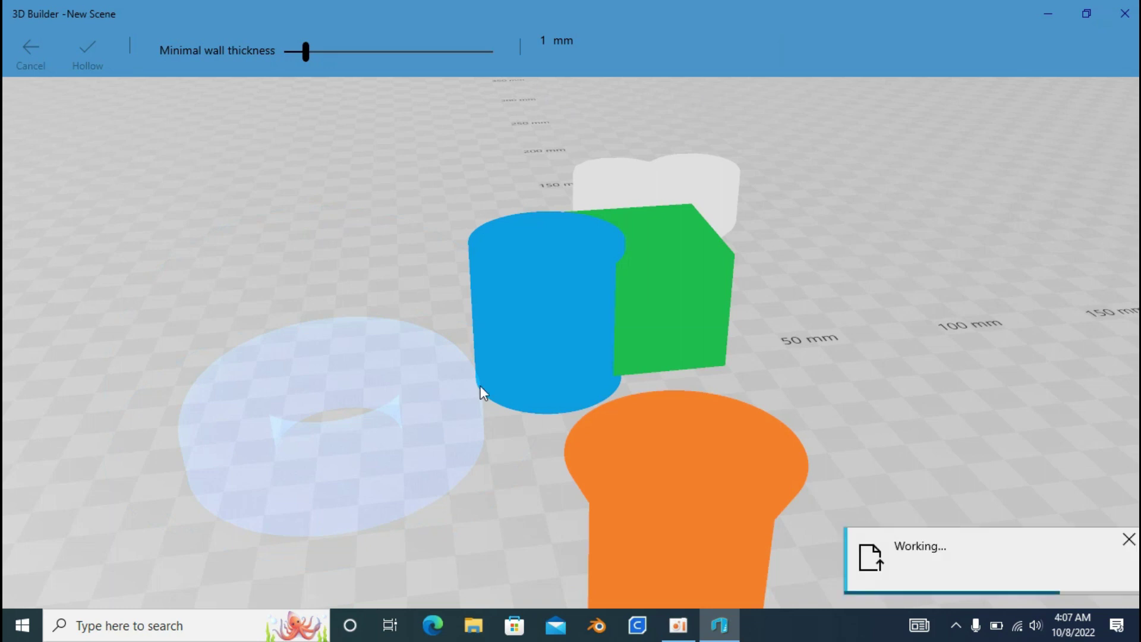
drag(305, 60, 327, 60)
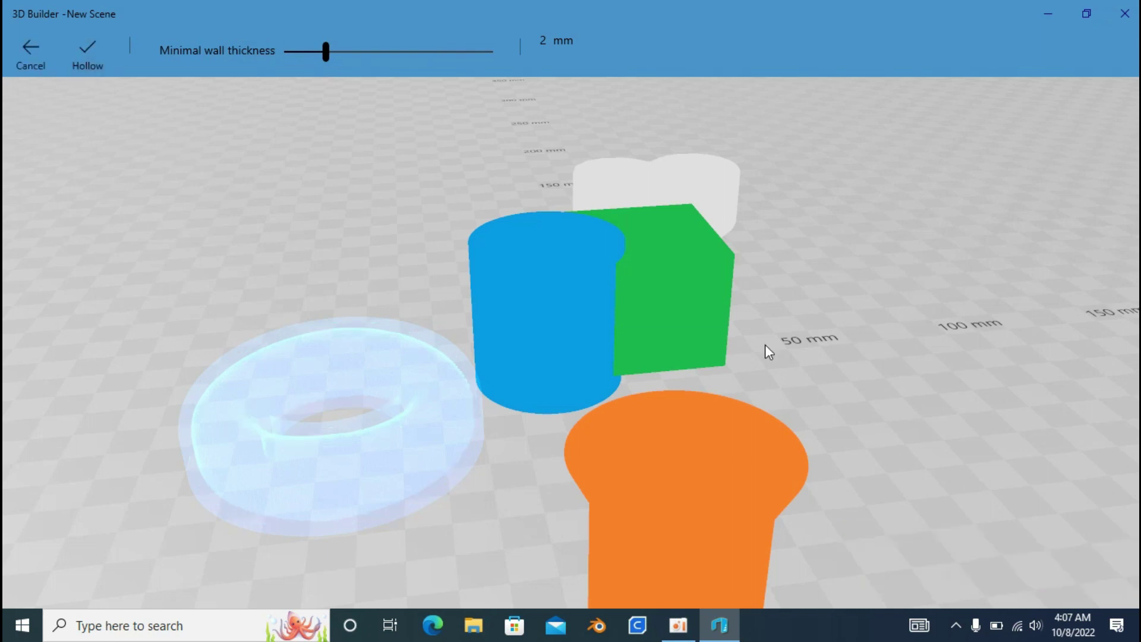
key(Return)
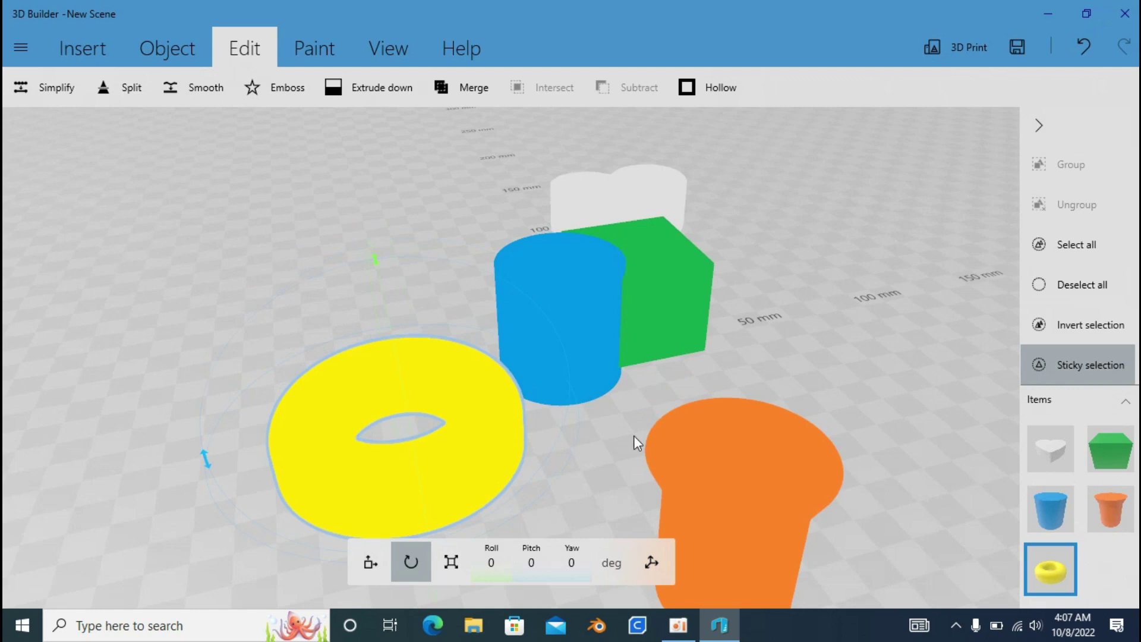
- Move the orange cup across the ground to stand right of the green cube
click(678, 489)
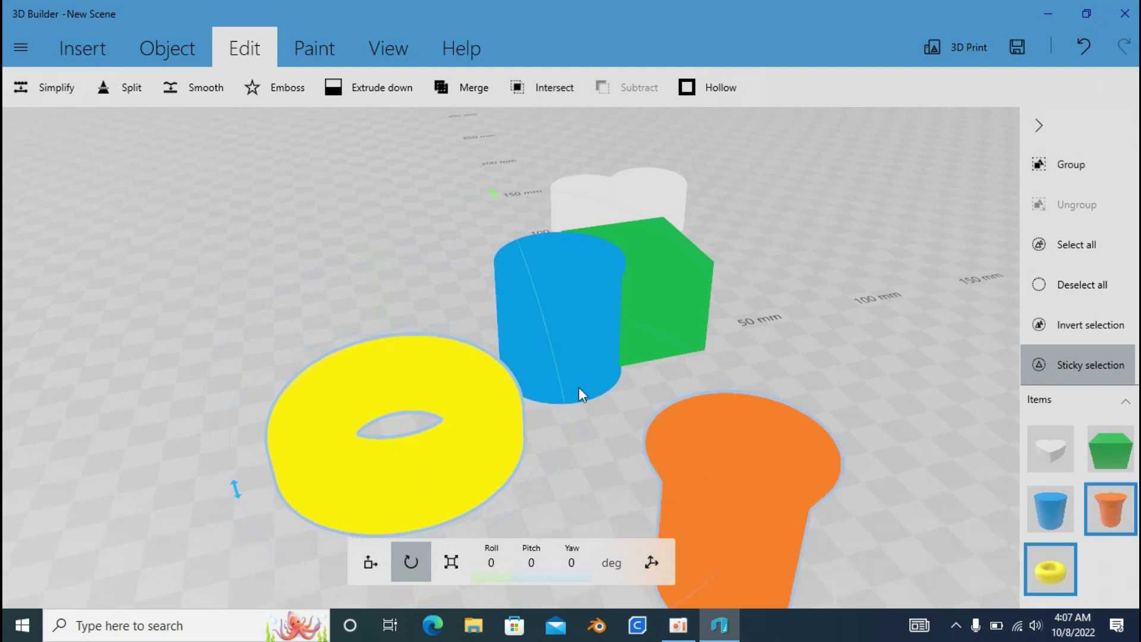
drag(735, 468, 426, 414)
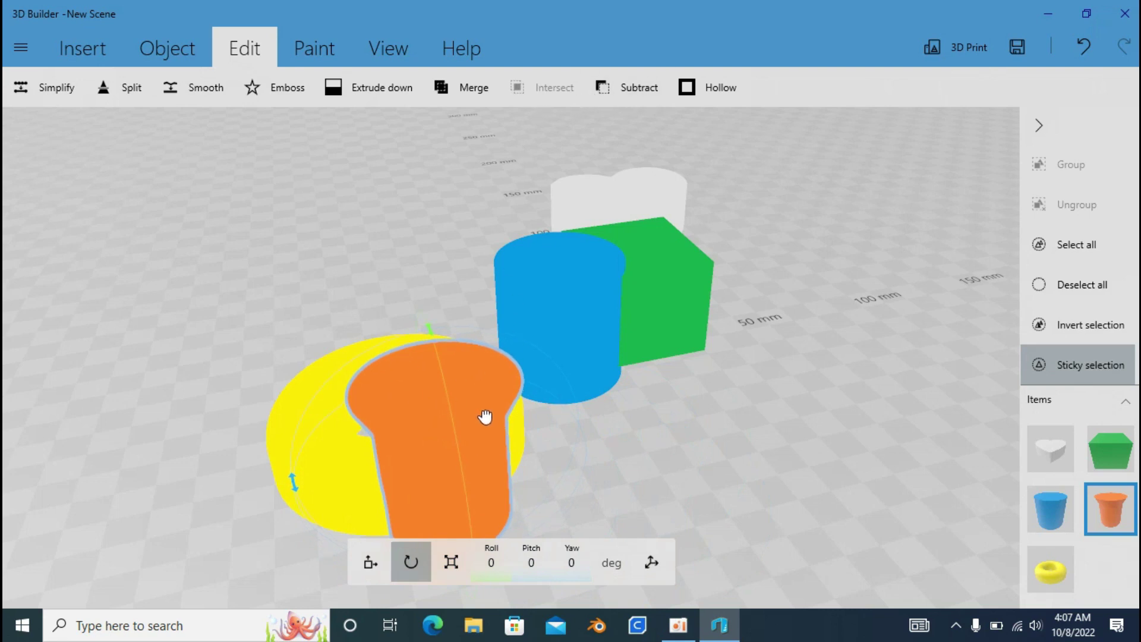
drag(485, 421, 735, 369)
drag(592, 424, 452, 440)
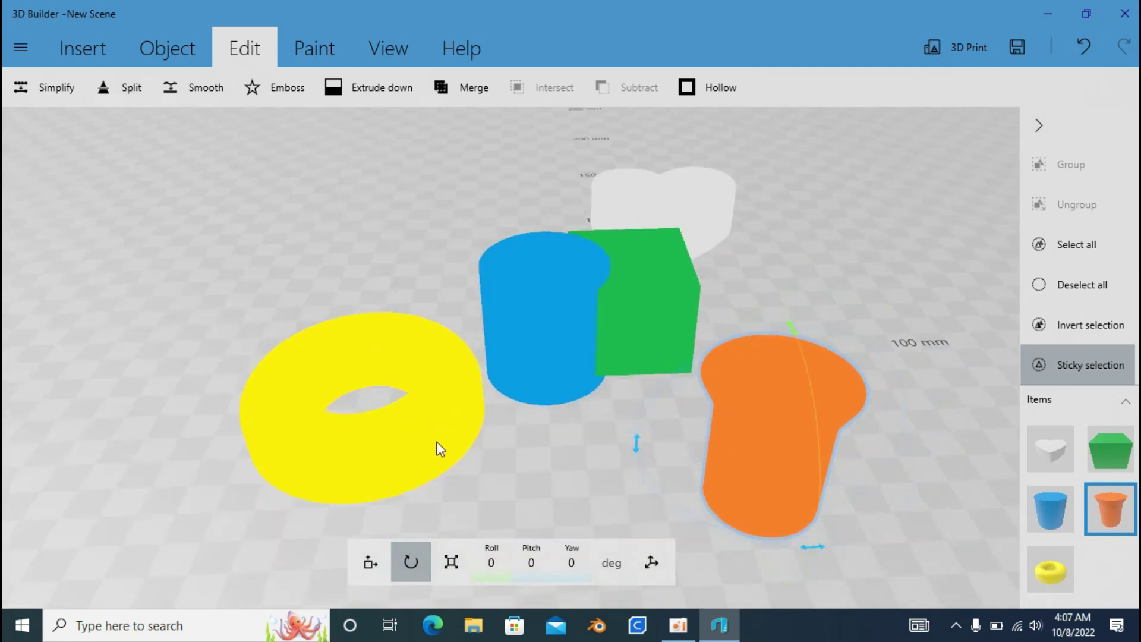
- Cancel a Split on the cup without cutting, then select the yellow ring
click(99, 89)
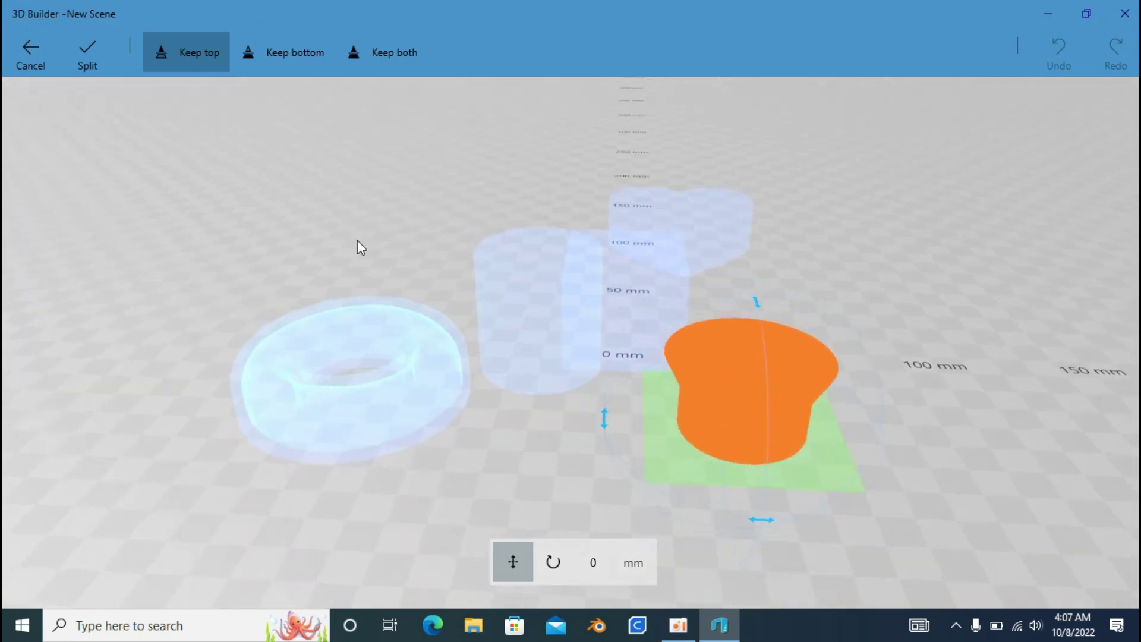
key(Escape)
click(405, 398)
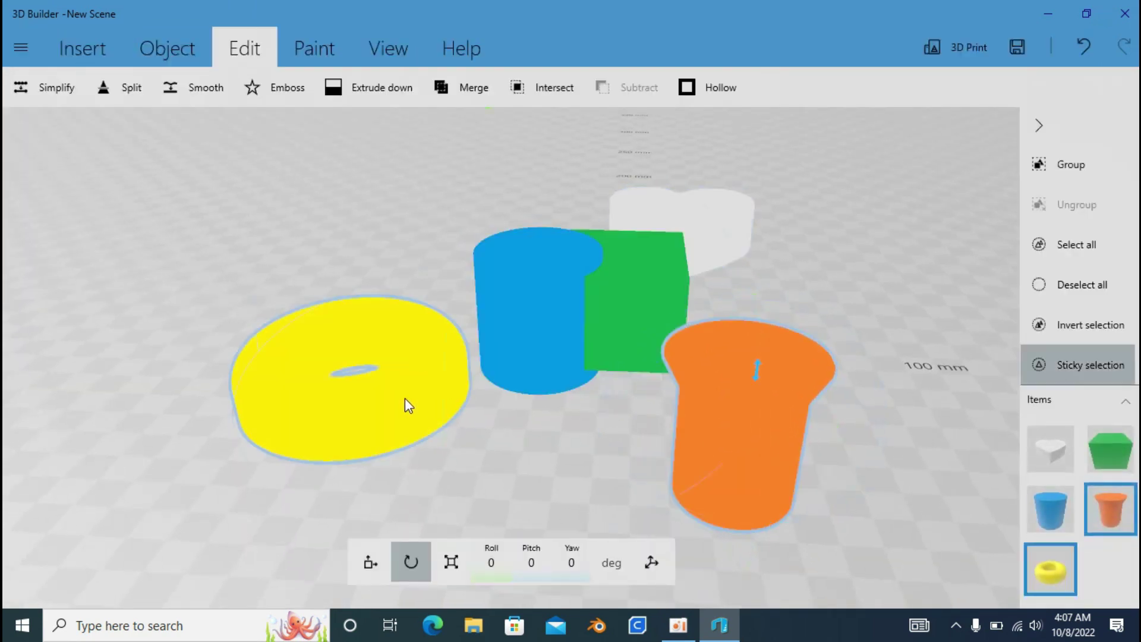
- Split the yellow ring with a horizontal plane, keeping only the bottom part
click(107, 83)
mouse_move(299, 218)
mouse_down()
mouse_move(247, 391)
mouse_move(238, 296)
mouse_move(265, 399)
mouse_up()
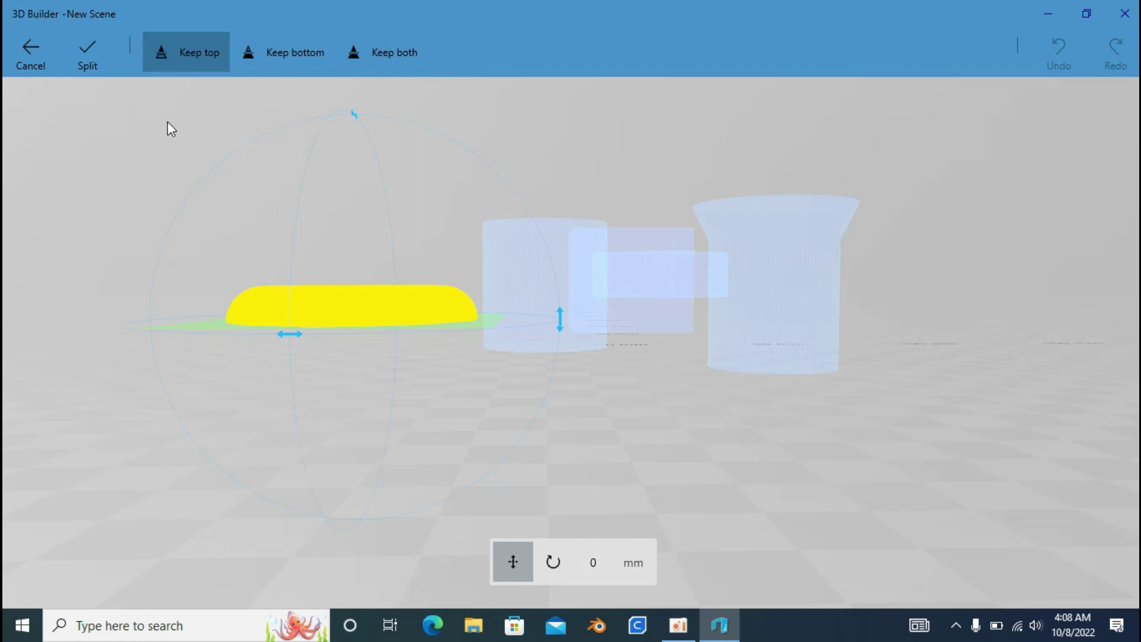
click(294, 50)
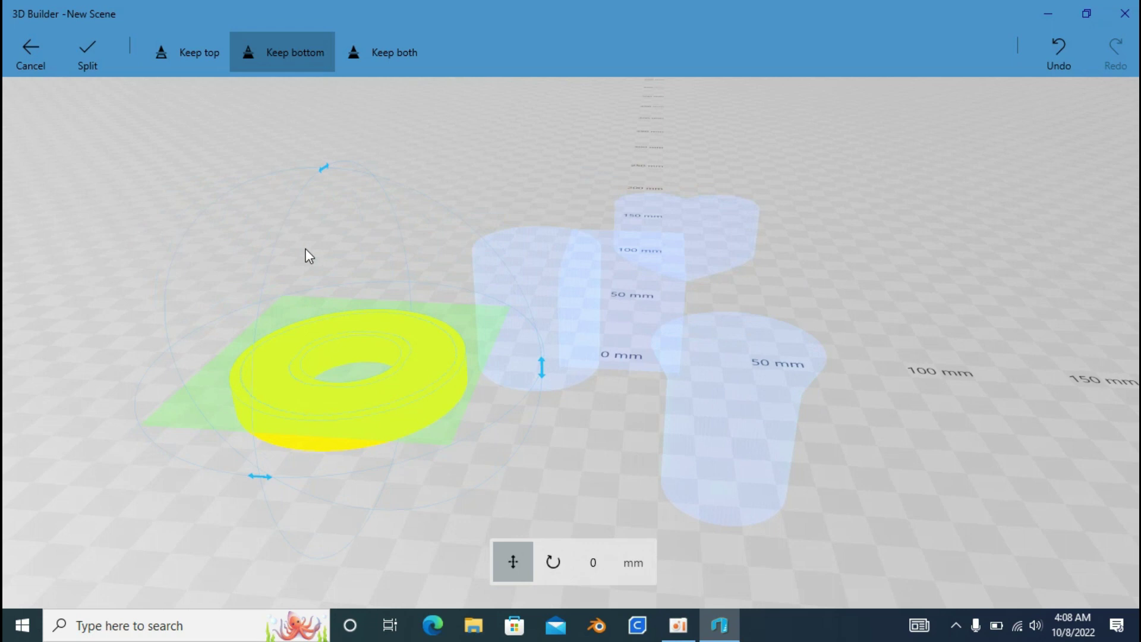
click(84, 51)
mouse_move(269, 334)
right_down()
mouse_move(255, 433)
mouse_move(302, 298)
mouse_move(741, 295)
mouse_move(740, 387)
mouse_move(815, 462)
mouse_move(757, 416)
mouse_move(777, 466)
mouse_move(849, 385)
right_up()
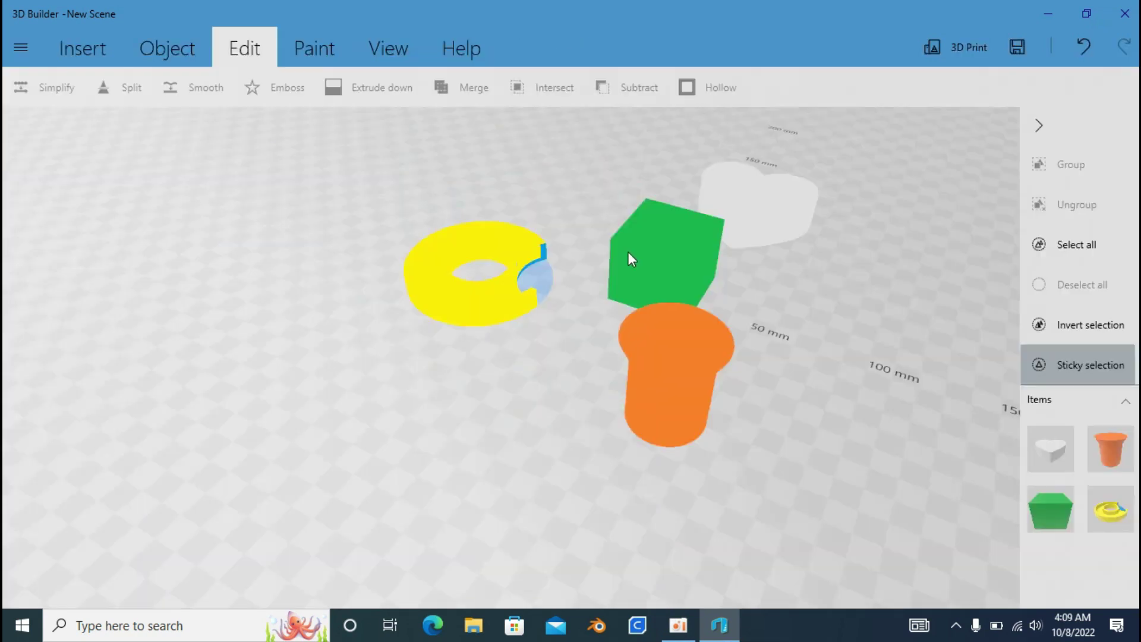
- Hollow out the green cube
click(629, 248)
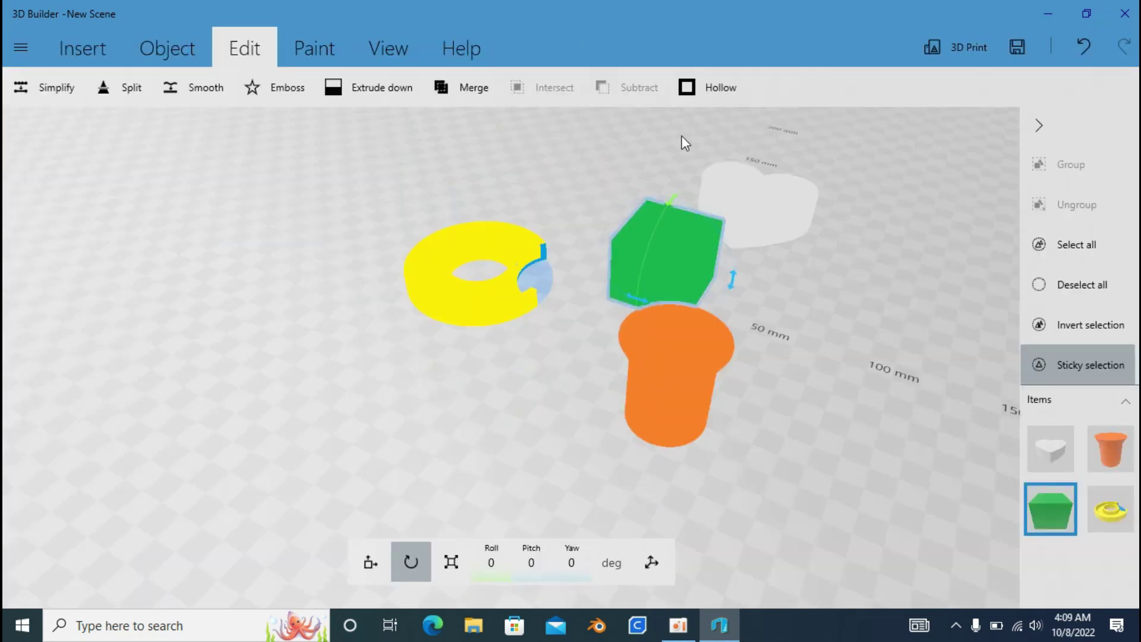
click(684, 94)
click(86, 48)
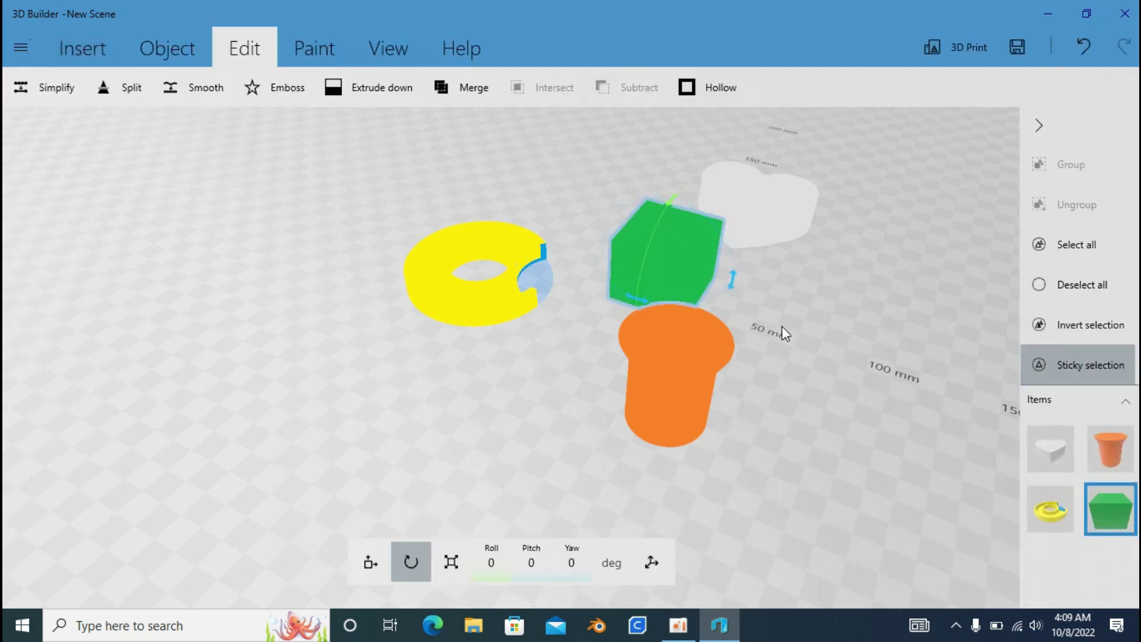
- Push the orange cup into the green cube and subtract it, leaving a cup-shaped pocket
mouse_move(827, 322)
mouse_down()
mouse_move(753, 339)
mouse_move(534, 343)
mouse_move(484, 298)
mouse_move(556, 425)
mouse_up()
click(556, 425)
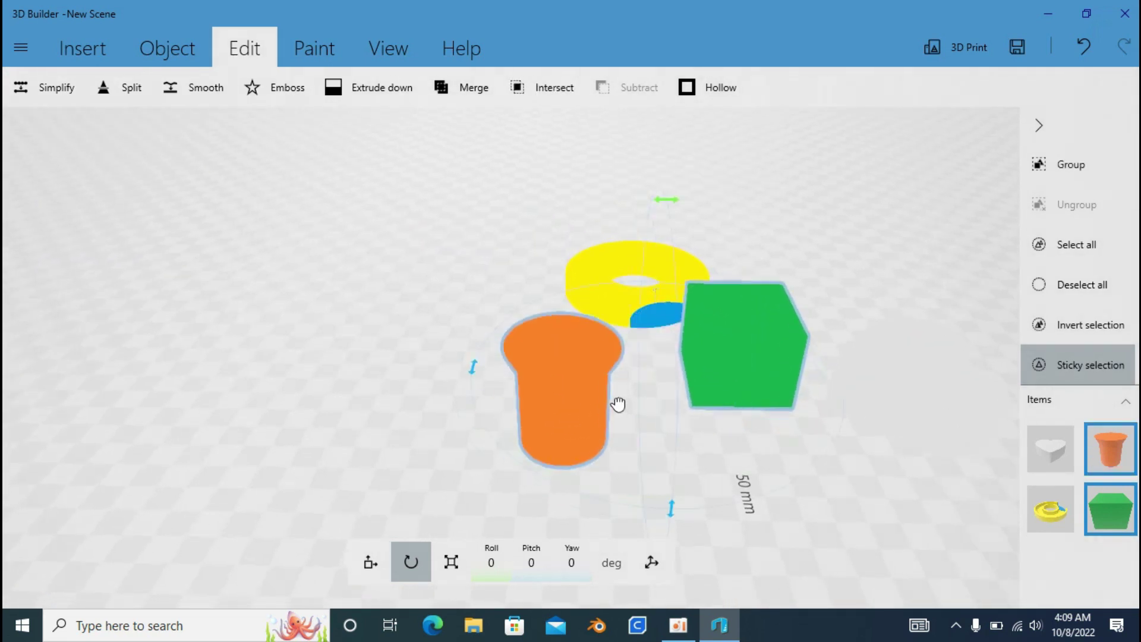
drag(510, 413, 642, 400)
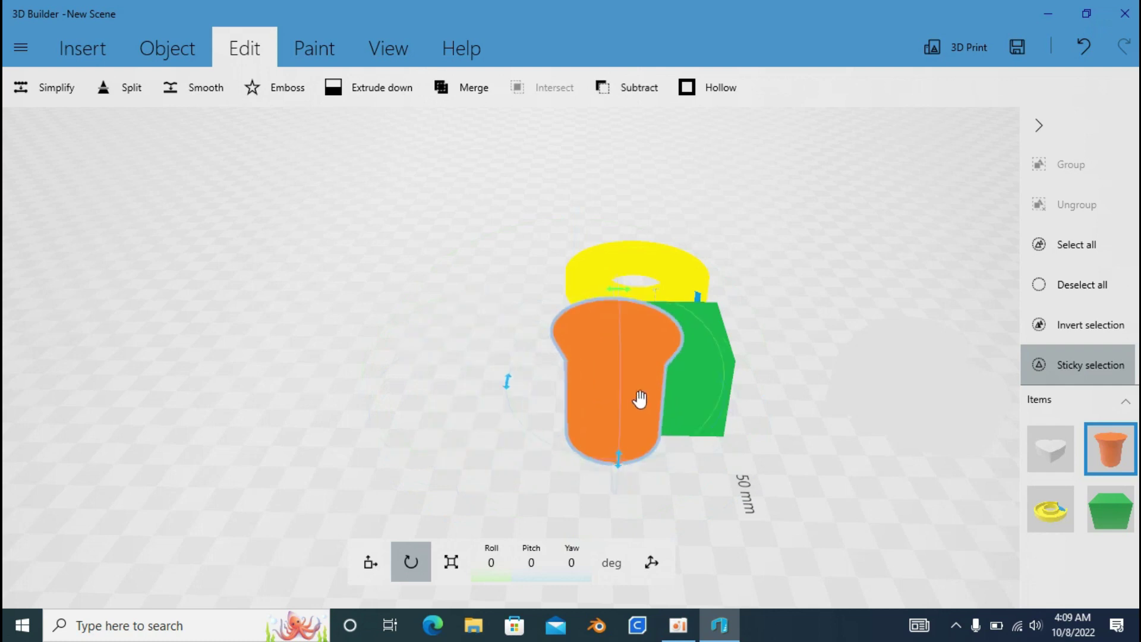
drag(802, 248, 544, 287)
click(645, 86)
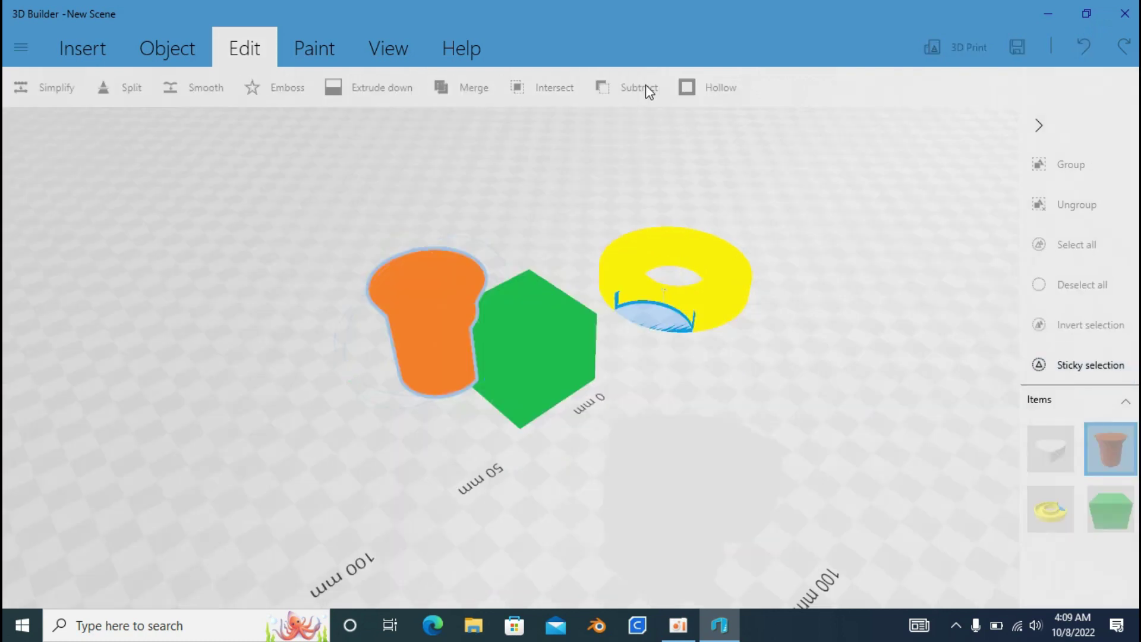
mouse_move(559, 191)
mouse_down()
mouse_move(893, 340)
mouse_move(845, 295)
mouse_move(635, 243)
mouse_move(696, 287)
mouse_move(767, 214)
mouse_move(884, 186)
mouse_move(873, 241)
mouse_up()
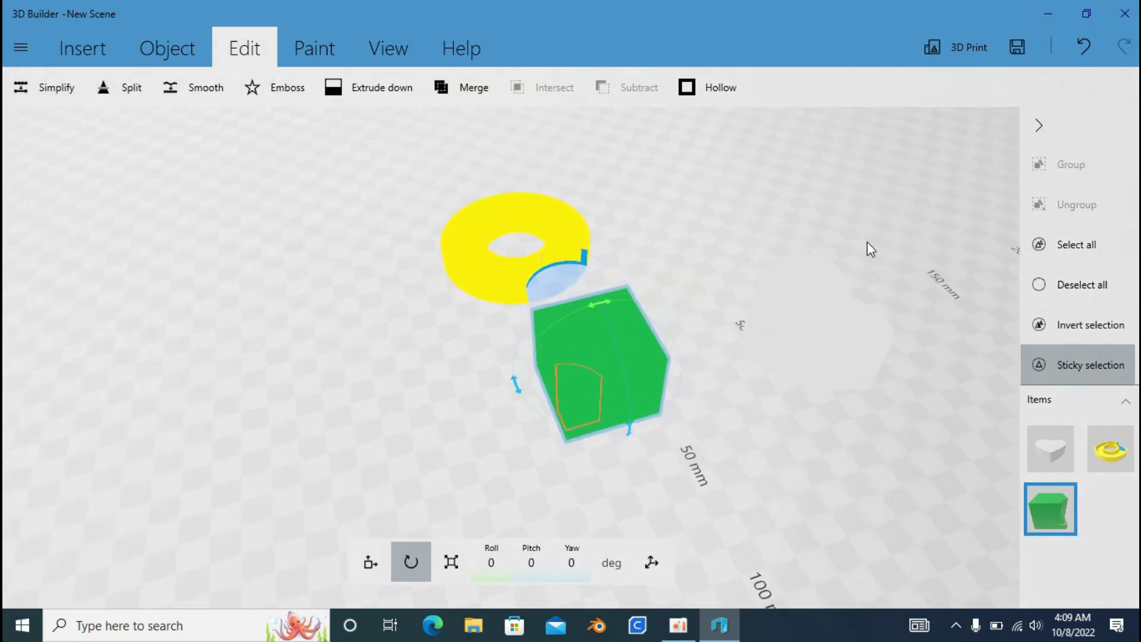
click(615, 387)
- Nudge the green cube next to the yellow ring and drag the heart toward the scene centre
mouse_move(471, 381)
mouse_down()
mouse_move(332, 369)
mouse_move(458, 387)
mouse_move(522, 331)
mouse_move(559, 348)
mouse_move(509, 426)
mouse_move(489, 364)
mouse_move(431, 369)
mouse_move(370, 349)
mouse_move(416, 311)
mouse_move(509, 356)
mouse_move(480, 416)
mouse_move(451, 381)
mouse_up()
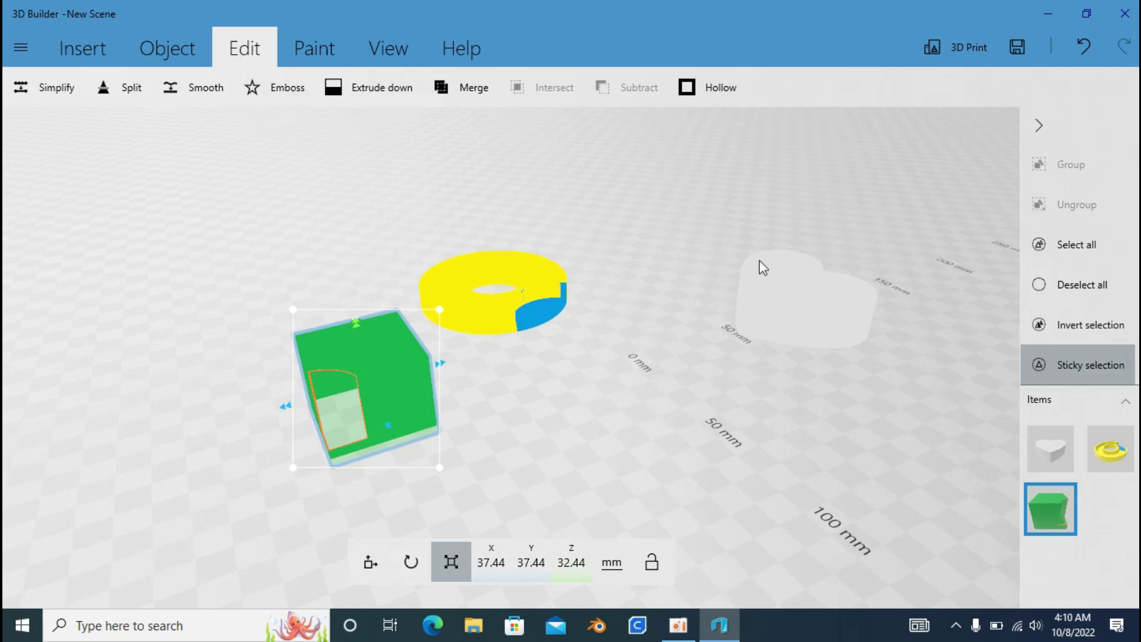
mouse_move(658, 274)
right_down()
mouse_move(705, 308)
mouse_move(790, 330)
mouse_move(723, 259)
mouse_move(744, 264)
mouse_move(857, 353)
mouse_move(768, 290)
right_up()
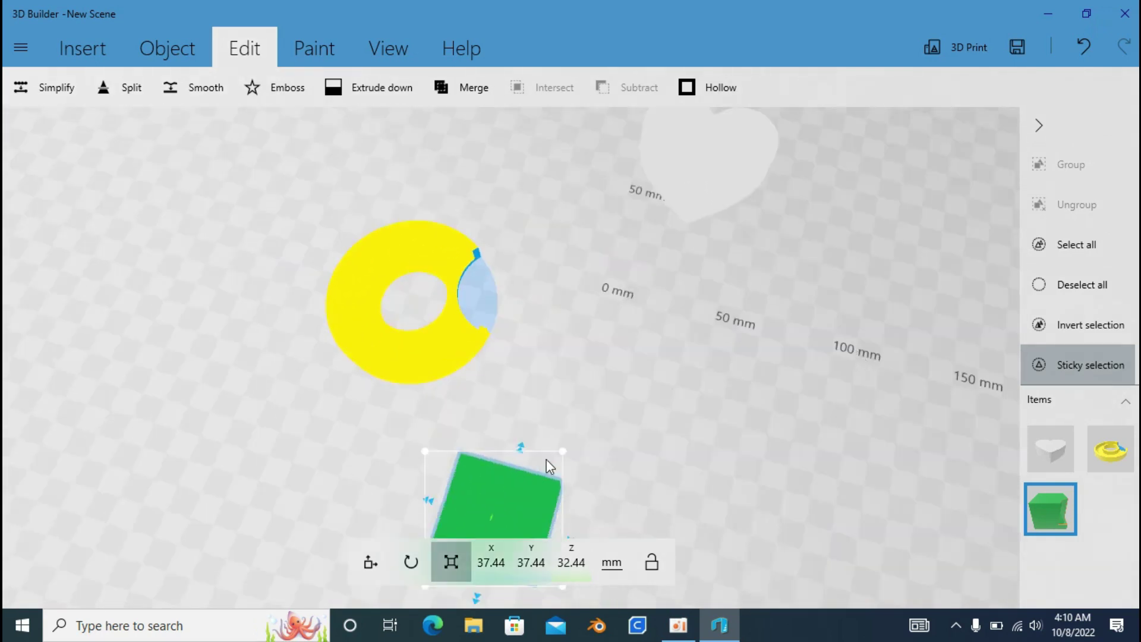
mouse_move(619, 383)
right_down()
mouse_move(497, 298)
mouse_move(820, 491)
right_up()
click(811, 285)
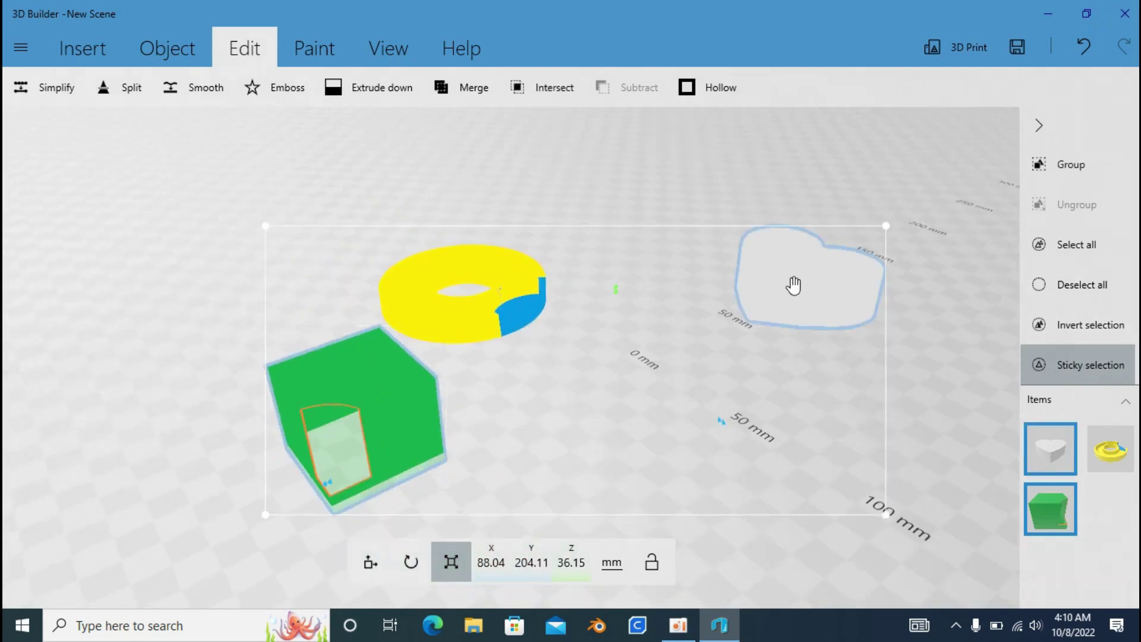
click(1083, 291)
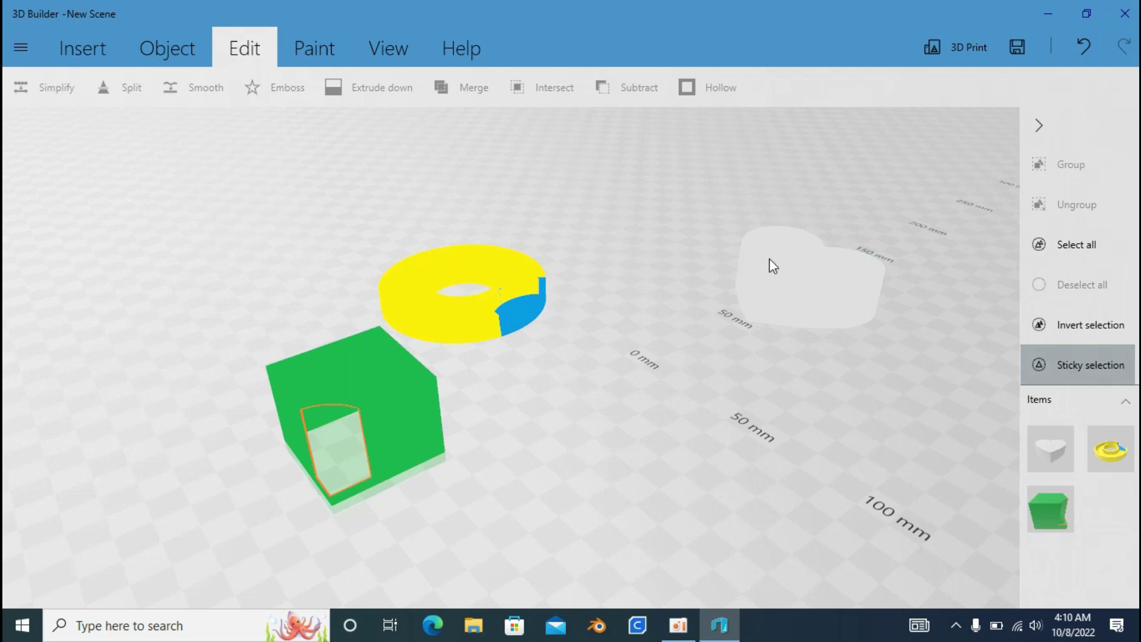
drag(773, 266, 612, 400)
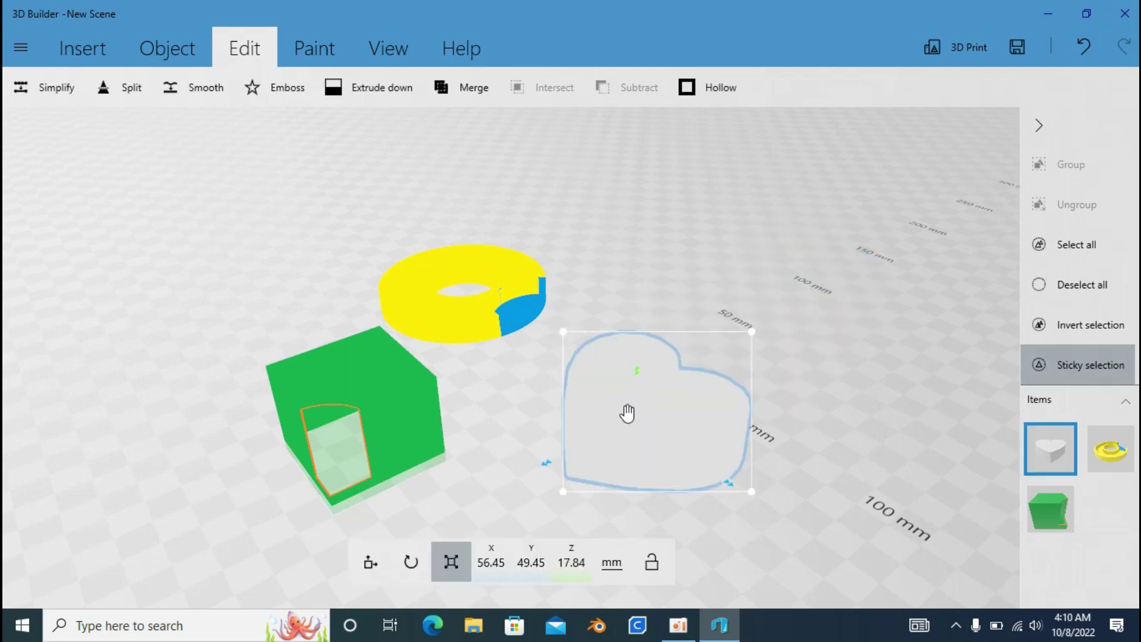
- Start an emboss on the heart and stretch the placeholder text taller and wider
click(290, 91)
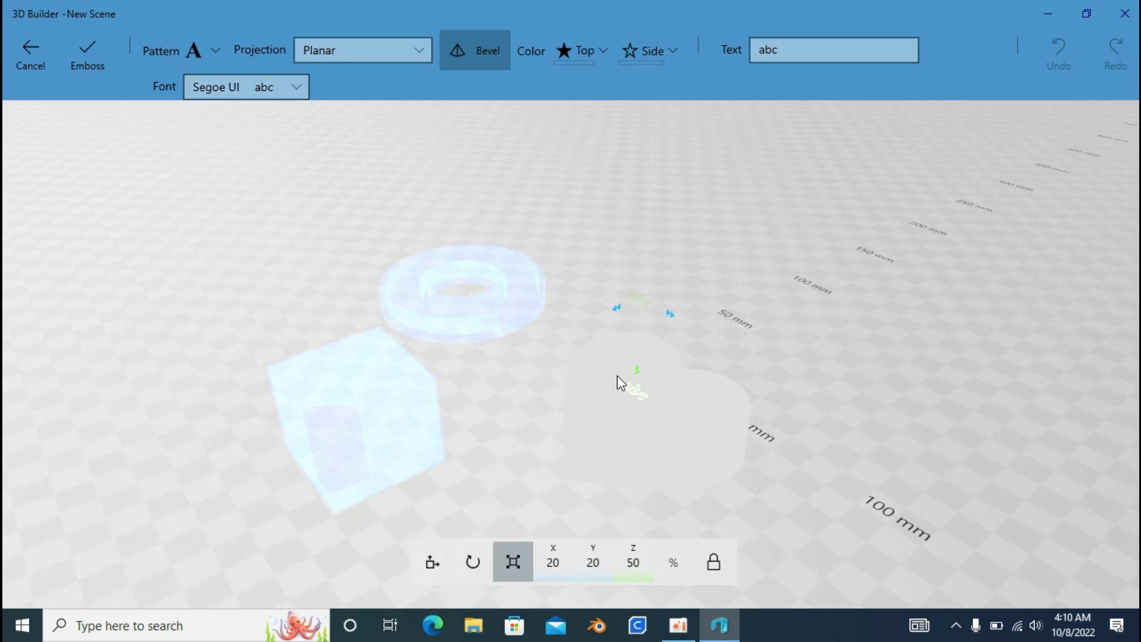
scroll(618, 381, up, 1)
scroll(632, 400, up, 1)
drag(652, 393, 597, 262)
mouse_move(629, 312)
mouse_down()
mouse_move(870, 397)
mouse_move(815, 428)
mouse_up()
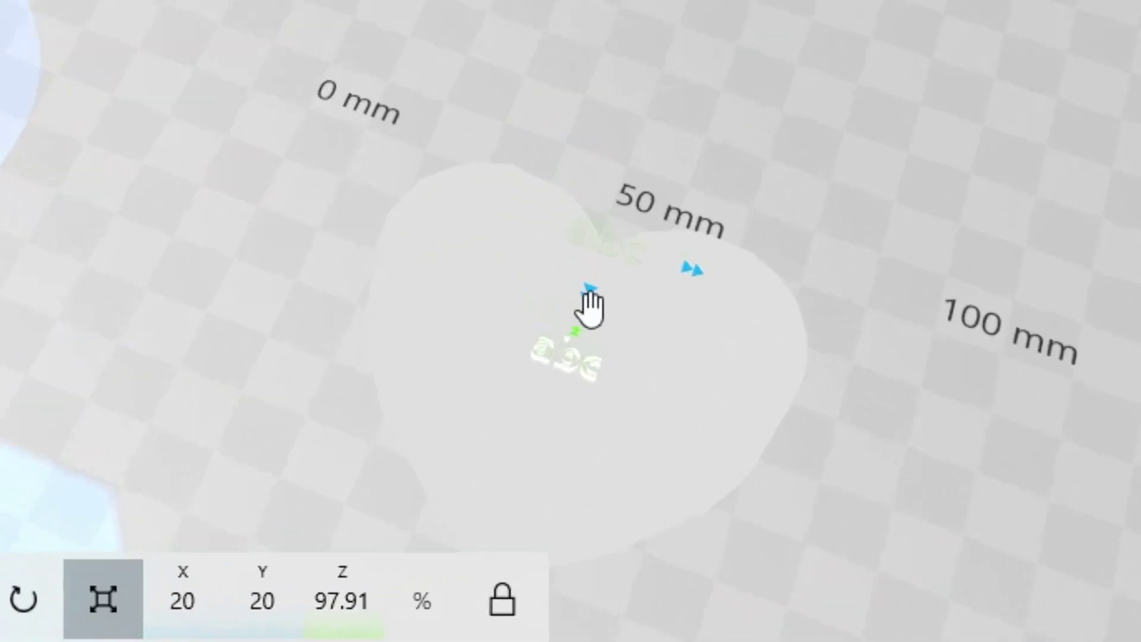
drag(591, 308, 548, 345)
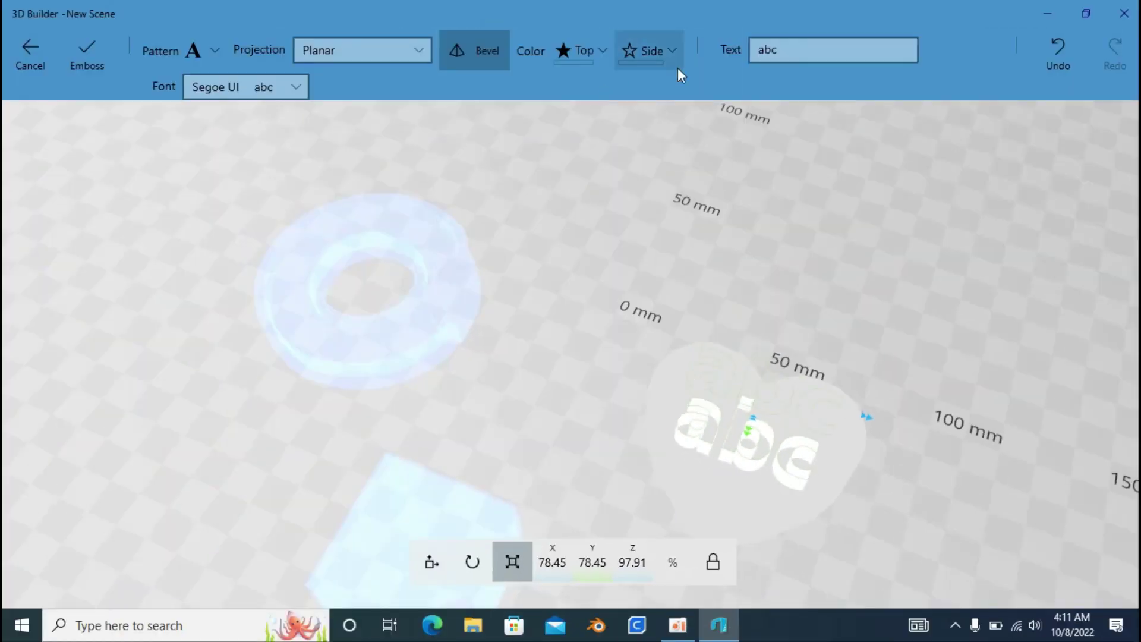
- Replace the placeholder 'abc' emboss text with SUBSCRIBE
click(791, 49)
key(ctrl+a)
key(BackSpace)
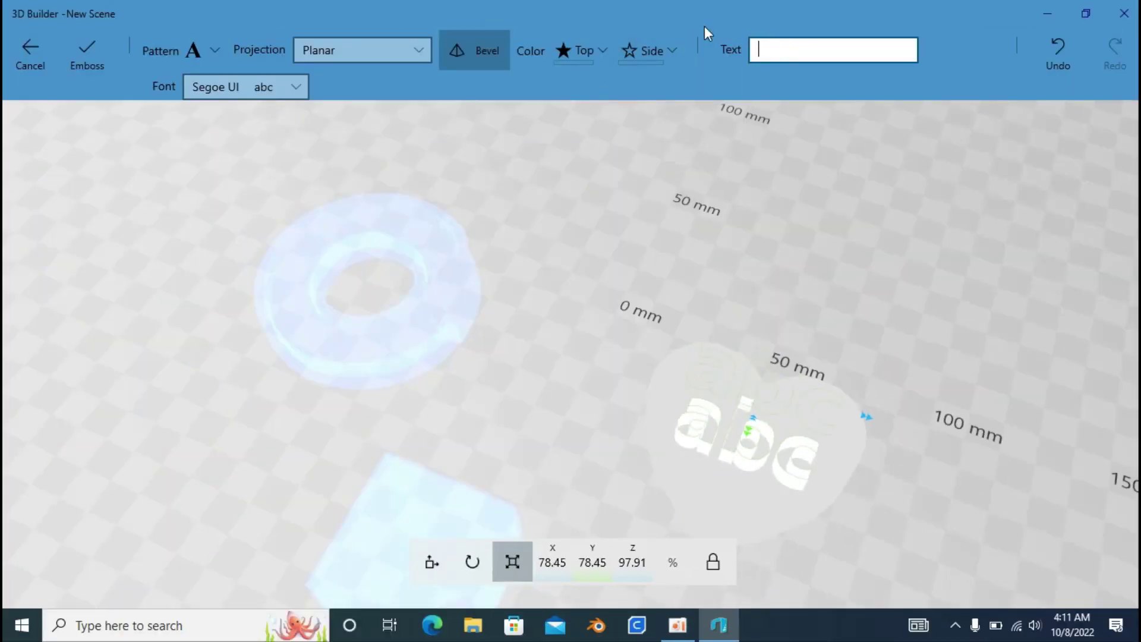
text(SUBN)
key(BackSpace)
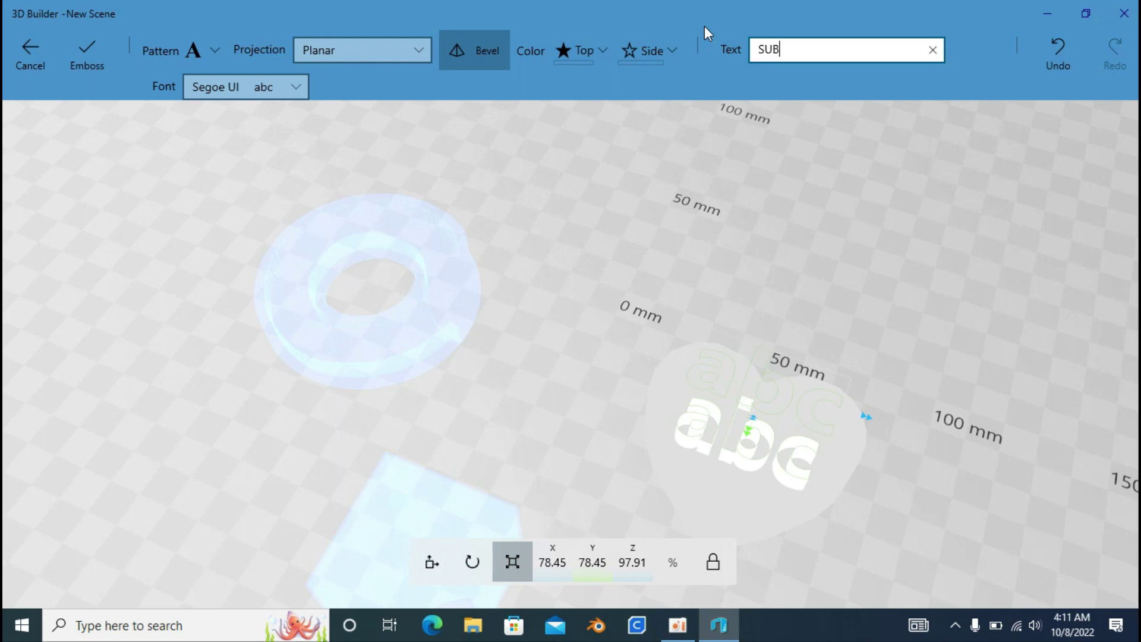
text(SCRIBE)
click(781, 246)
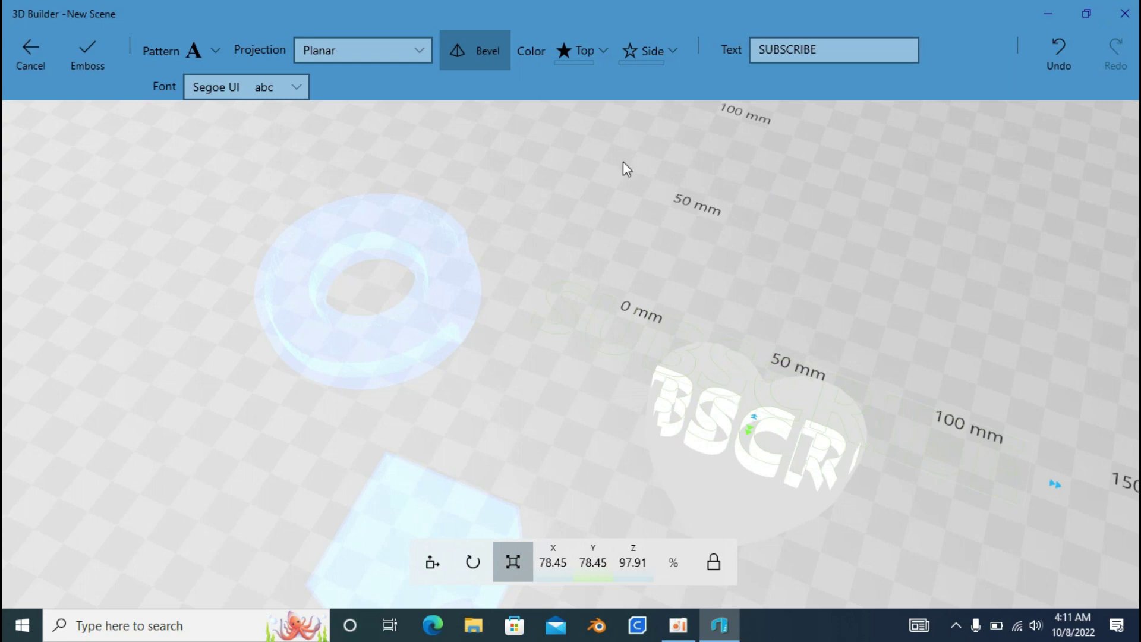
- Scale the SUBSCRIBE text to 27.89% so it fits across the heart
mouse_move(946, 367)
right_down()
mouse_move(819, 283)
mouse_move(786, 331)
right_up()
drag(595, 210, 611, 206)
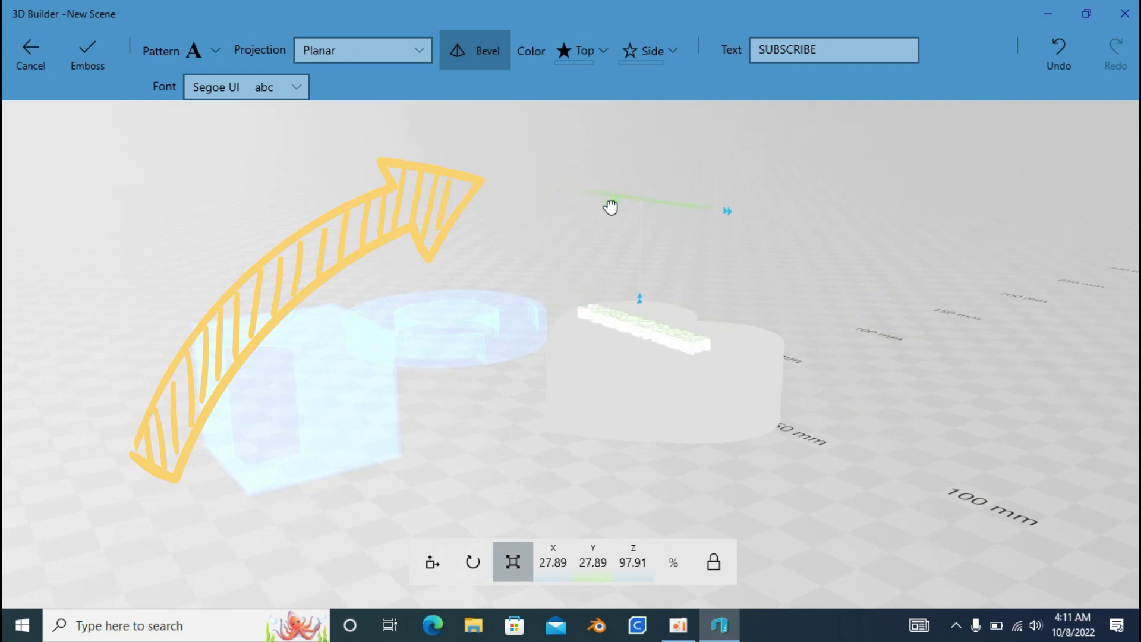
mouse_move(604, 214)
right_down()
mouse_move(523, 224)
mouse_move(760, 378)
right_up()
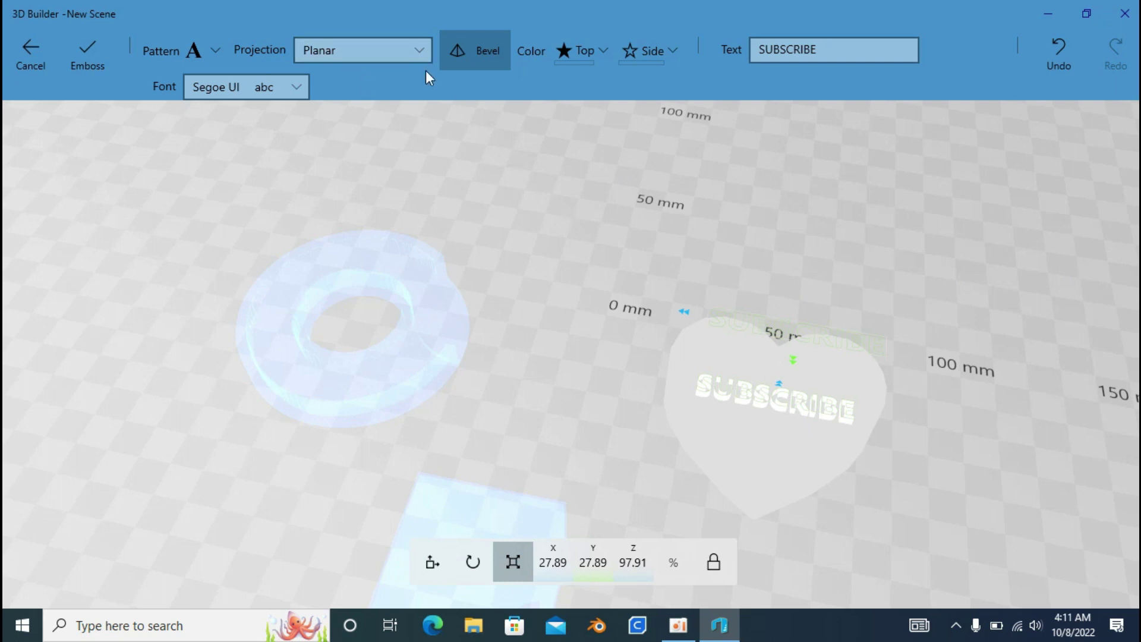
click(408, 56)
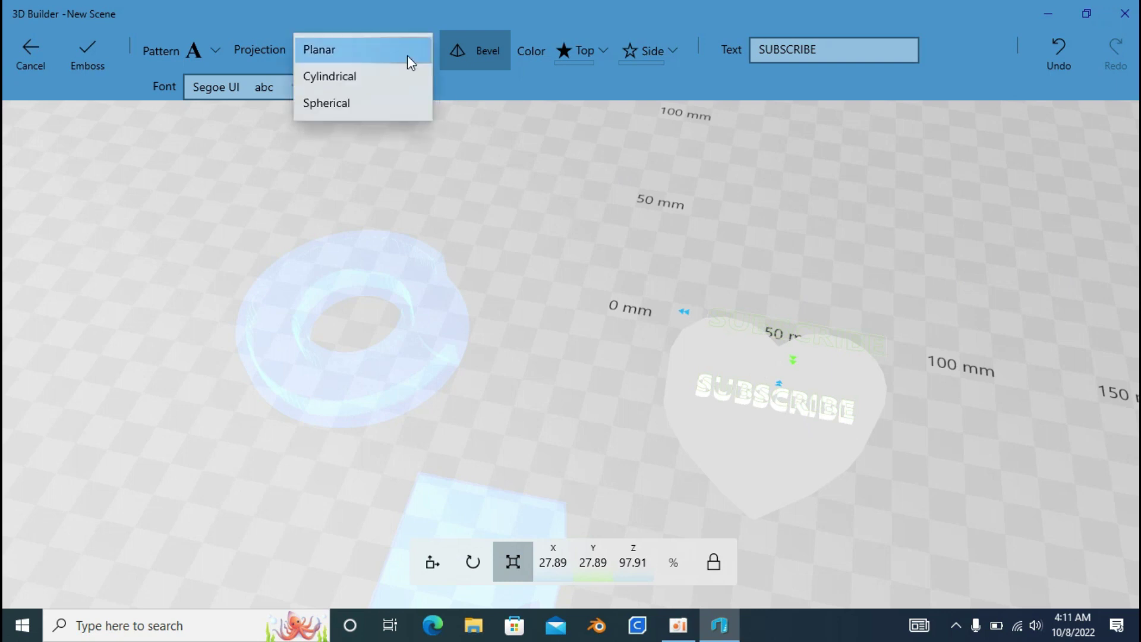
- Try Cylindrical and Spherical projections, then set the text projection back to Planar
click(394, 83)
mouse_move(907, 350)
mouse_down()
mouse_move(779, 248)
mouse_move(709, 308)
mouse_up()
click(363, 50)
click(336, 107)
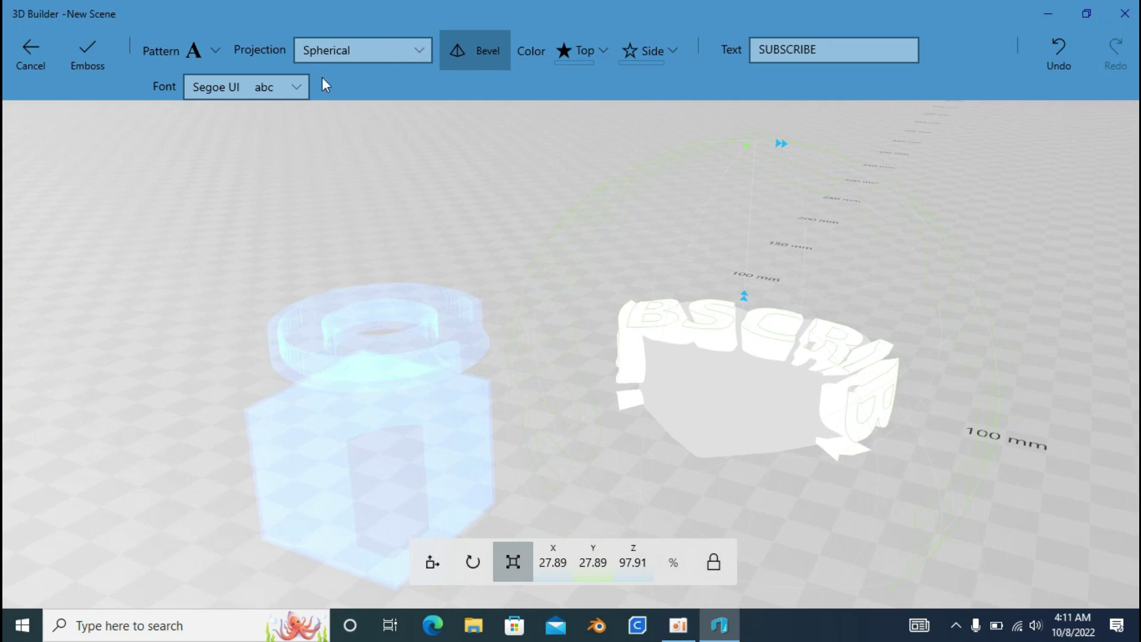
click(337, 54)
click(339, 50)
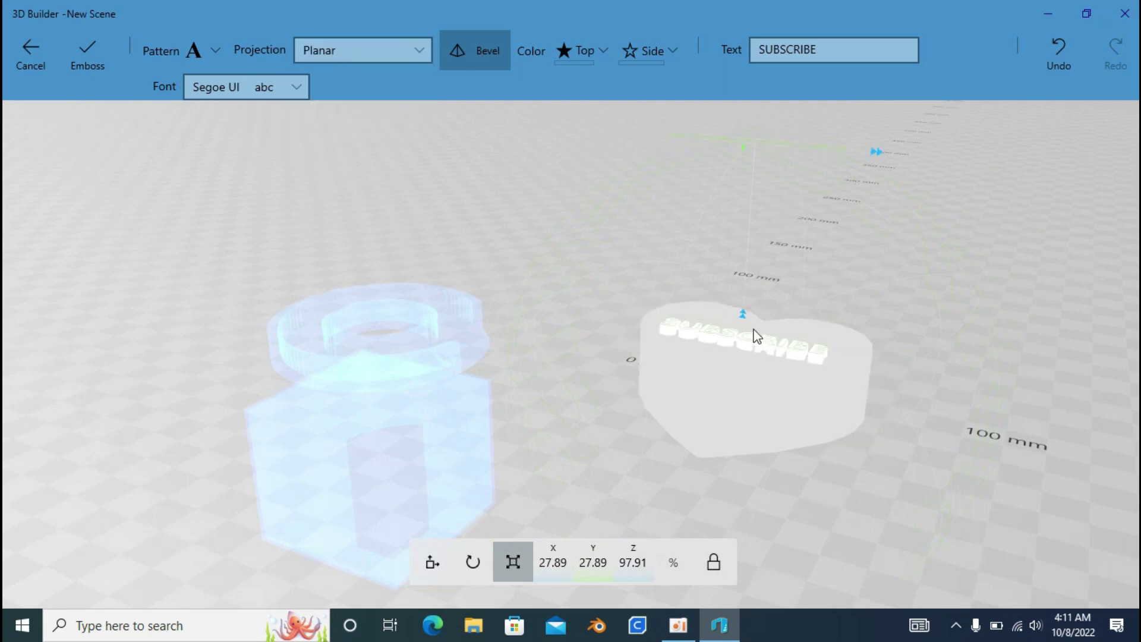
- Move the SUBSCRIBE text lower on the heart
right_drag(757, 336, 797, 409)
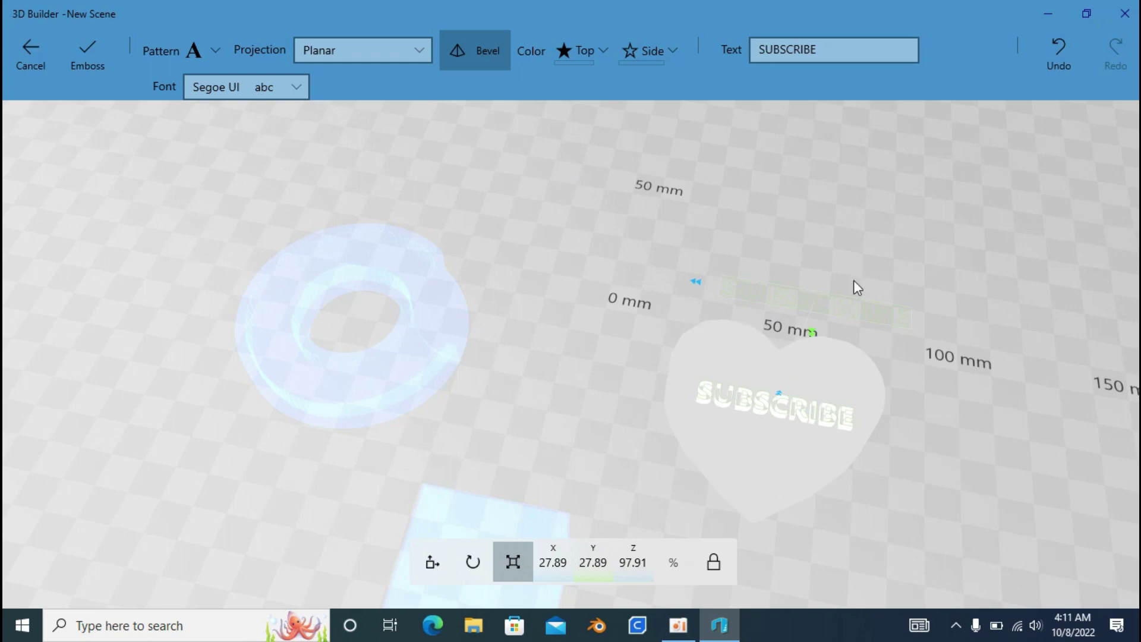
right_drag(649, 294, 618, 281)
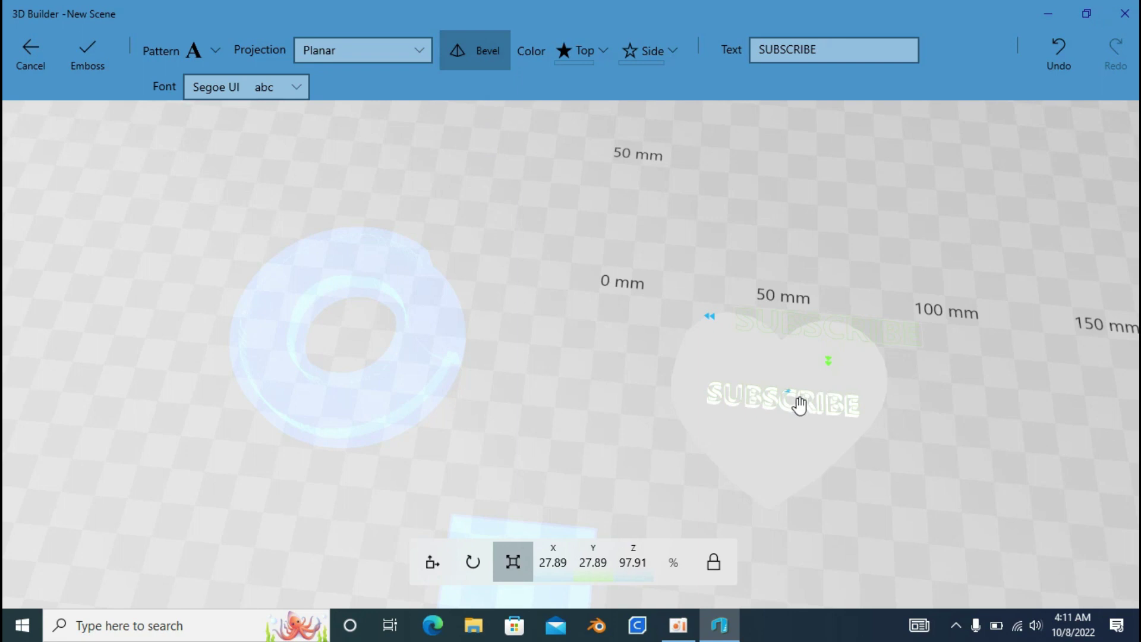
mouse_move(798, 410)
mouse_down()
mouse_move(800, 431)
mouse_move(800, 421)
mouse_up()
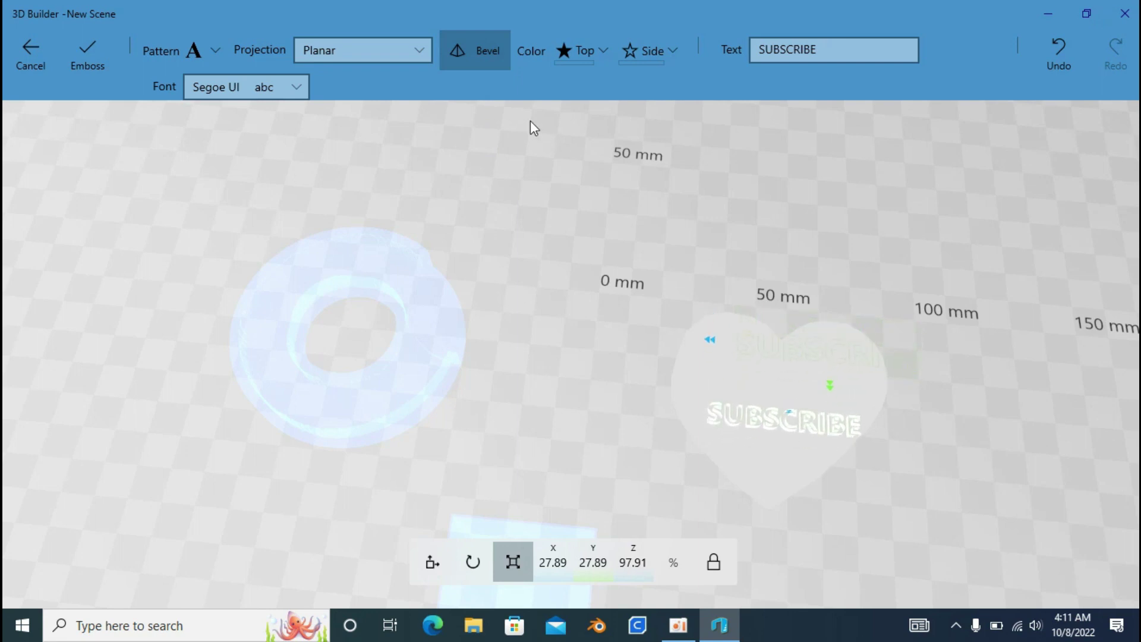
- Turn off the bevel and raise the SUBSCRIBE lettering 5.1 mm above the heart
click(488, 60)
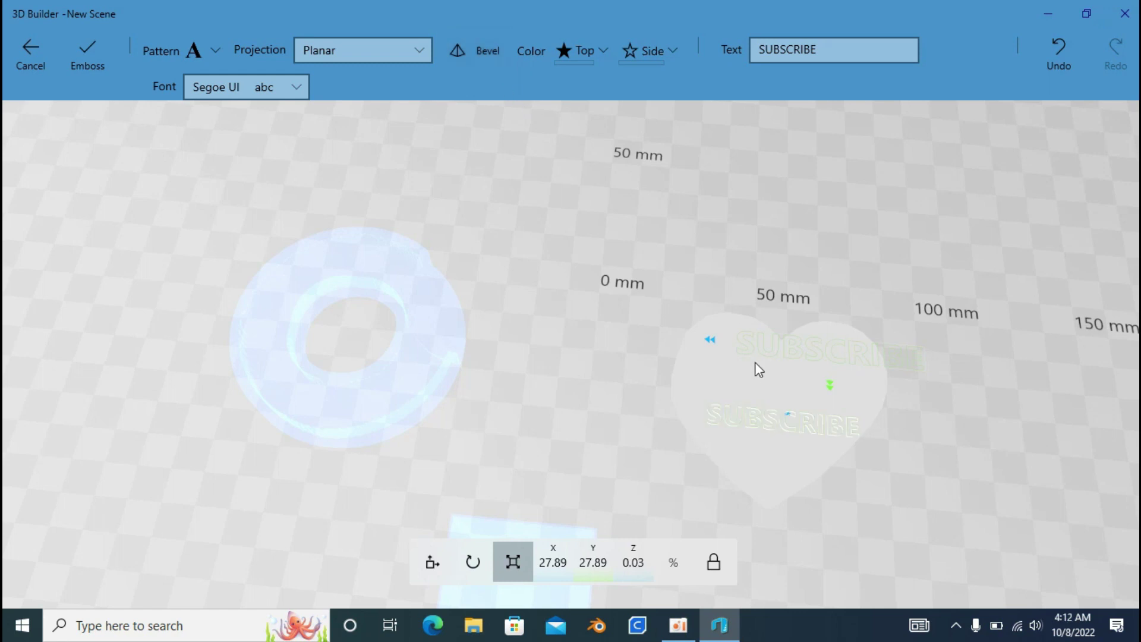
mouse_move(994, 389)
right_down()
mouse_move(851, 378)
mouse_move(798, 313)
mouse_move(679, 319)
right_up()
mouse_move(681, 324)
mouse_down()
mouse_move(681, 300)
mouse_move(710, 326)
mouse_up()
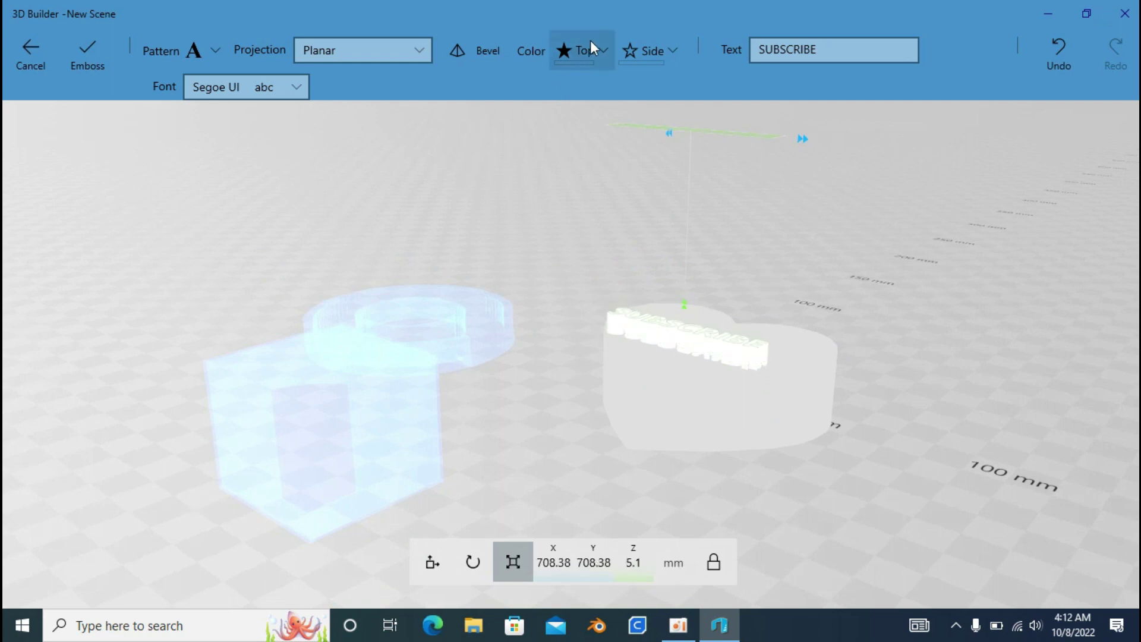
- Colour the top and sides of the SUBSCRIBE text black
click(589, 46)
click(620, 171)
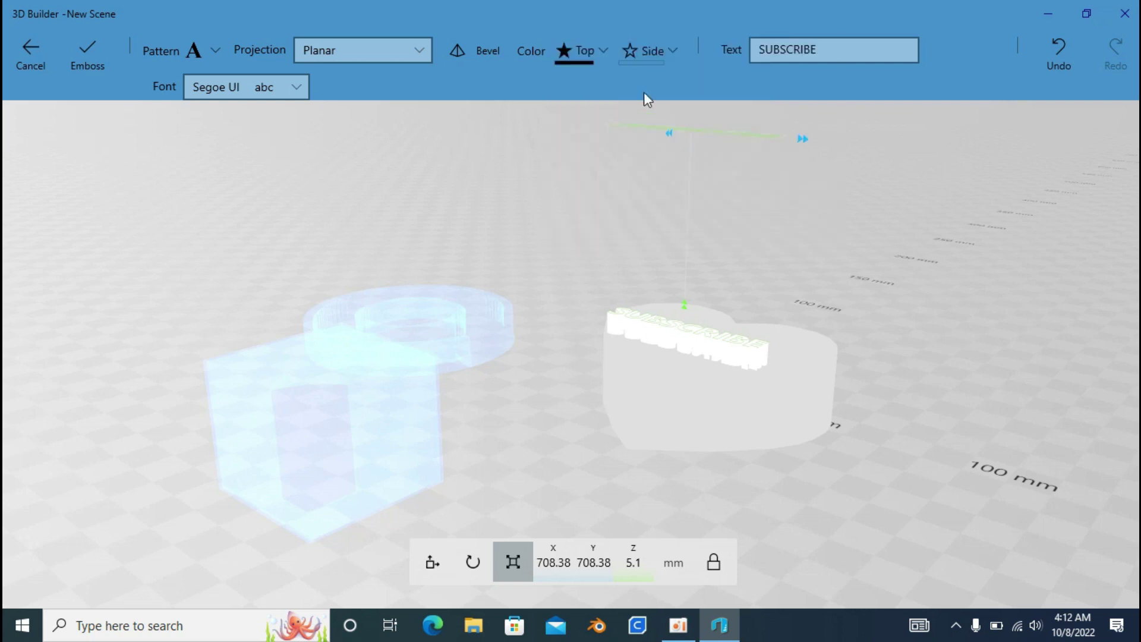
click(654, 51)
click(635, 170)
click(215, 52)
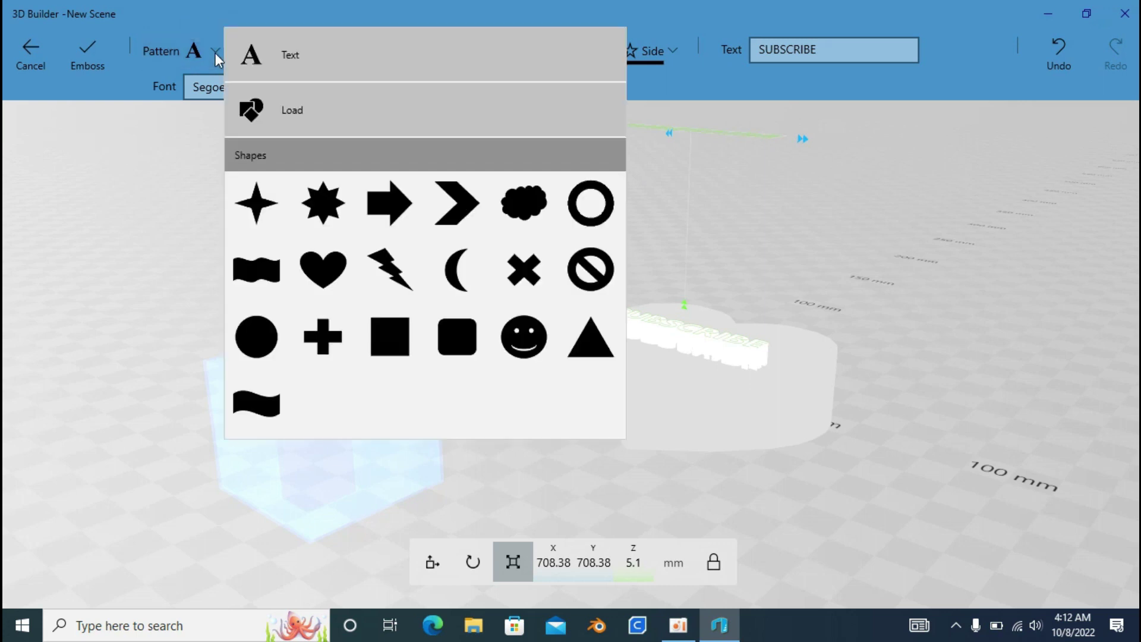
- Set the SUBSCRIBE emboss font to Sitka Display, leaving the pattern unchanged
click(216, 53)
click(209, 52)
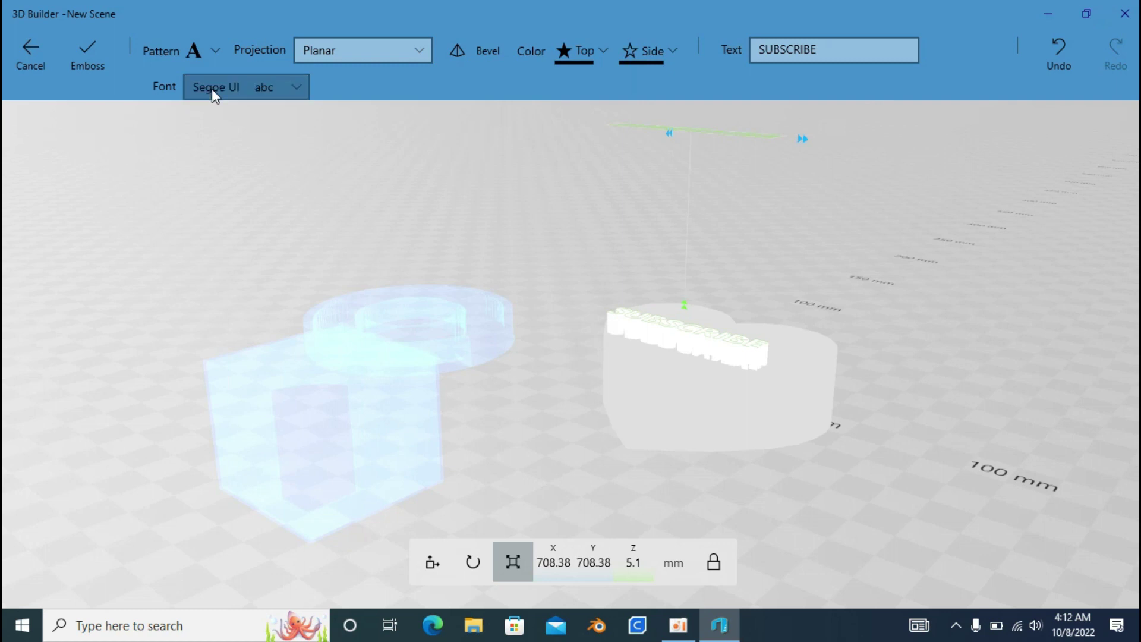
click(212, 88)
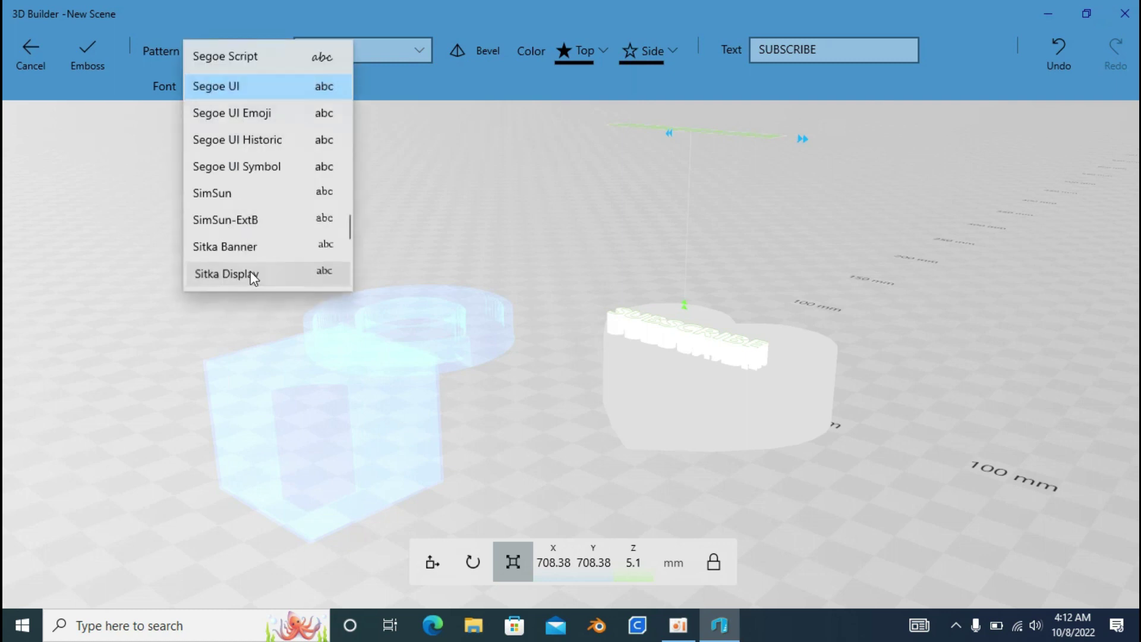
click(250, 271)
click(238, 94)
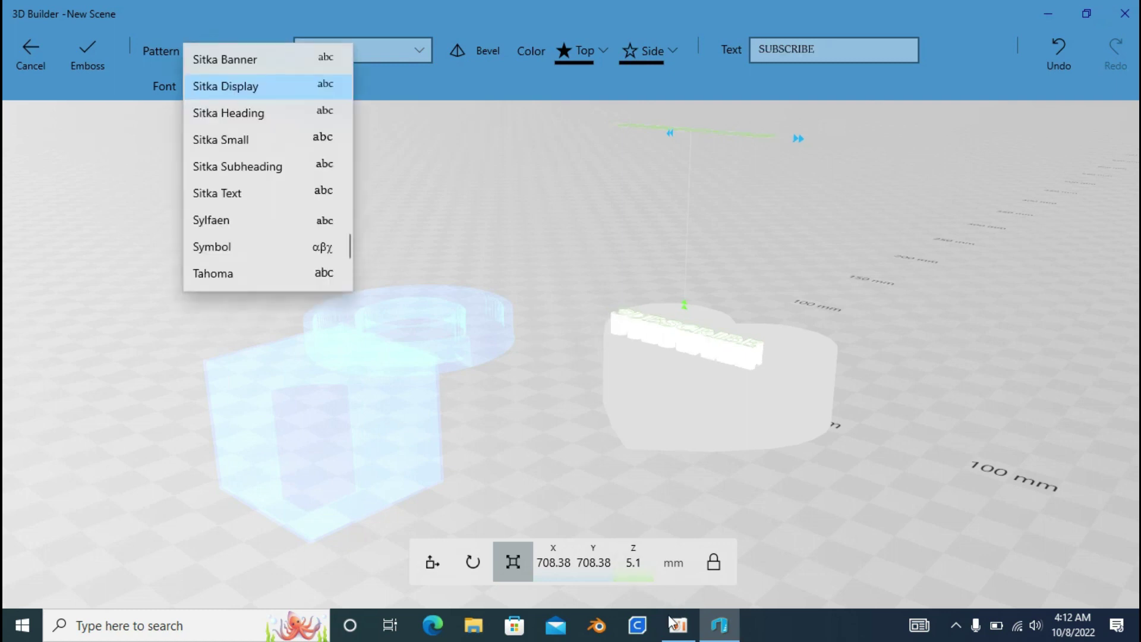
scroll(279, 245, down, 1)
scroll(279, 245, down, 1)
scroll(280, 247, down, 2)
scroll(281, 249, down, 1)
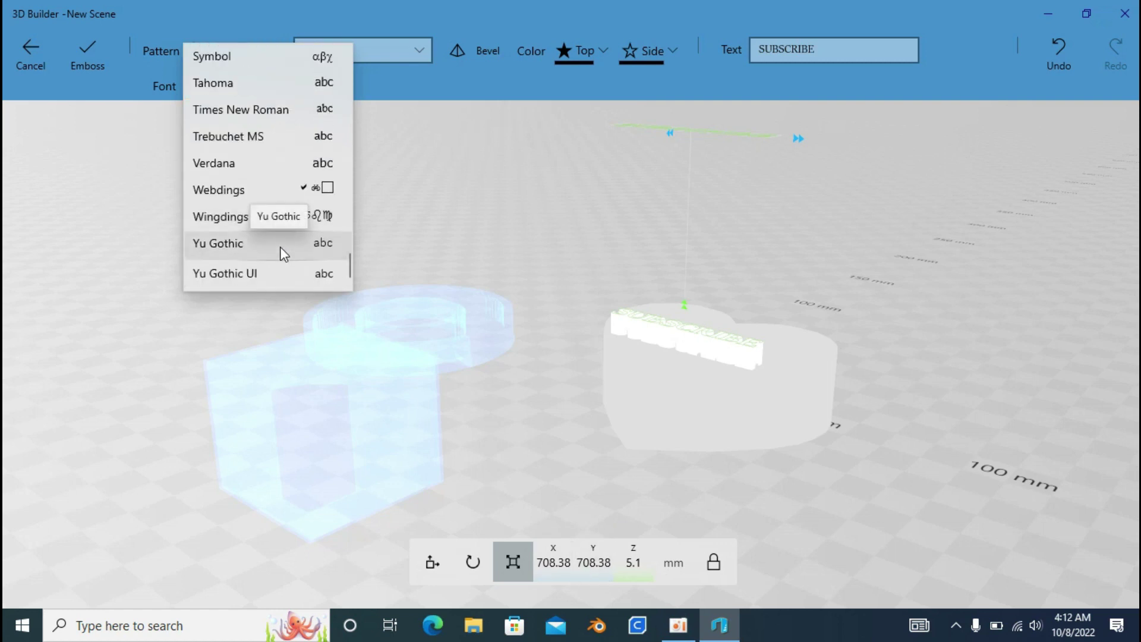
click(172, 227)
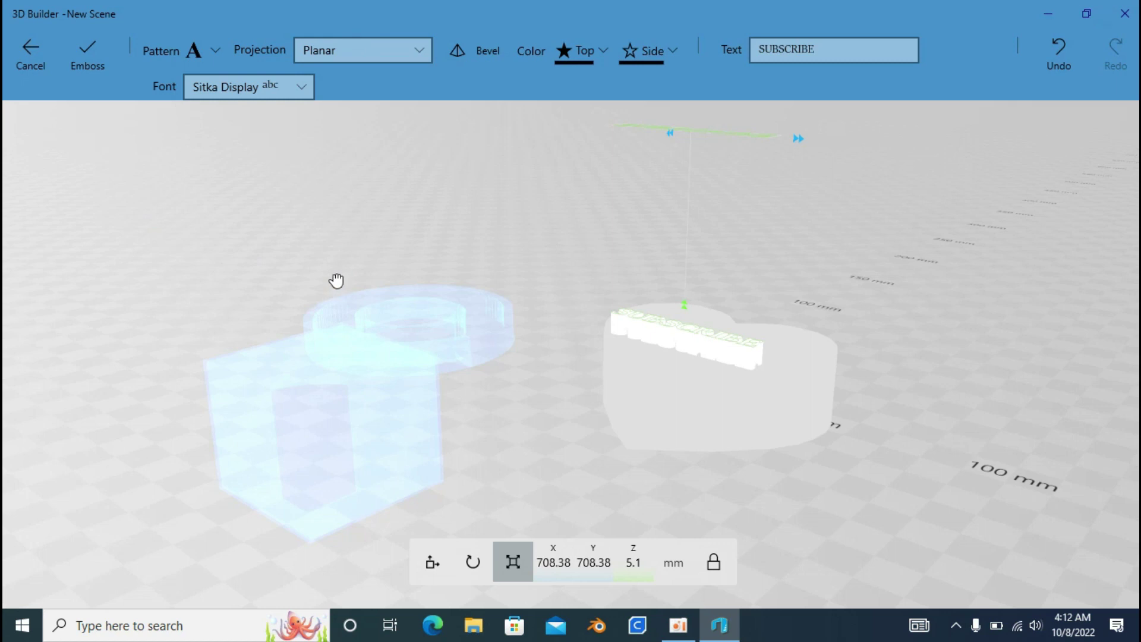
drag(377, 222, 641, 283)
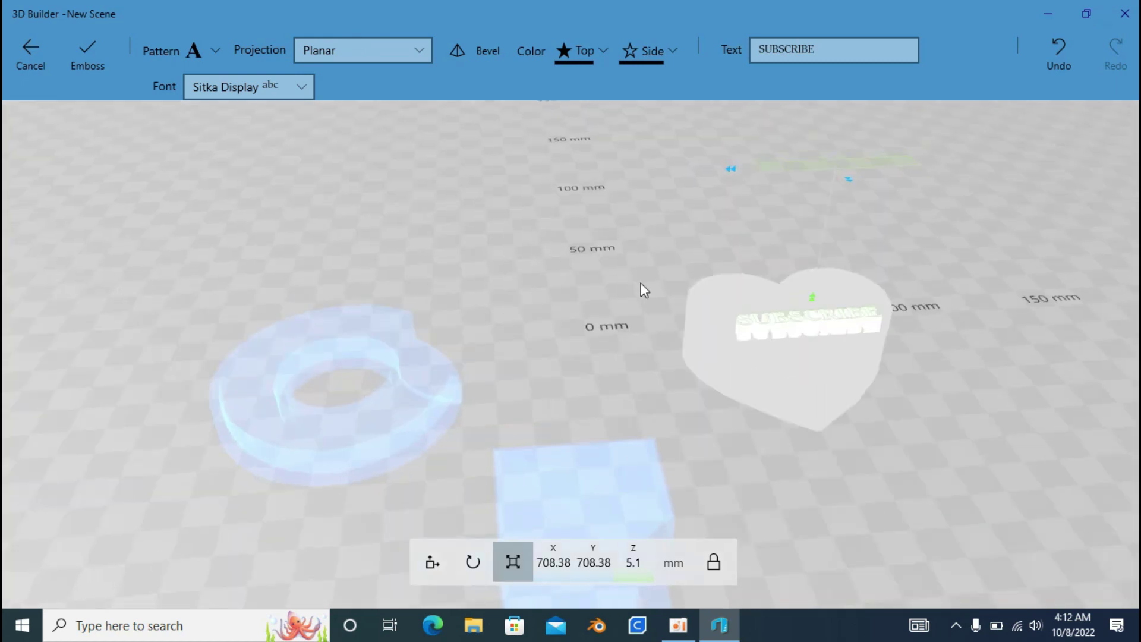
click(88, 52)
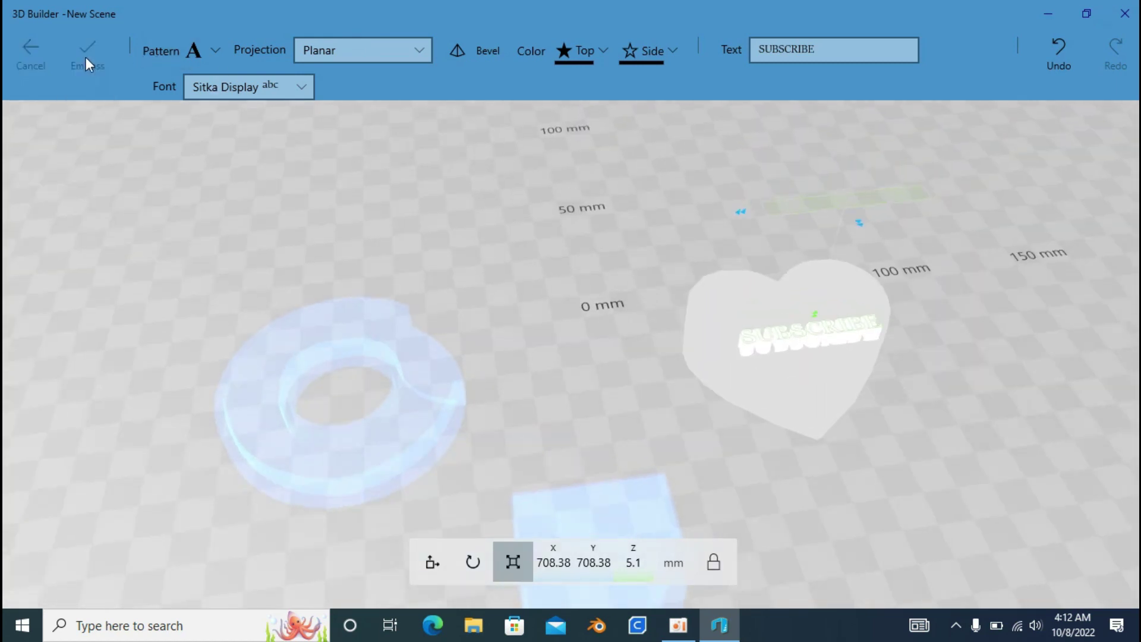
mouse_move(427, 213)
mouse_down()
mouse_move(287, 140)
mouse_move(298, 194)
mouse_move(337, 233)
mouse_up()
scroll(624, 328, up, 3)
scroll(639, 345, up, 3)
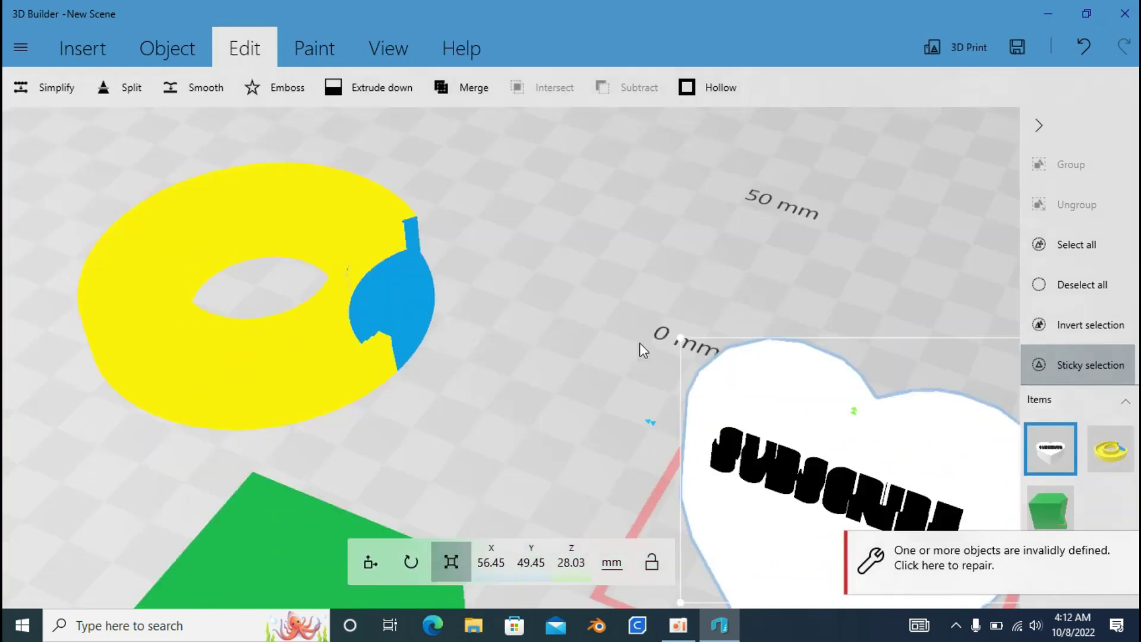
mouse_move(635, 340)
mouse_down()
mouse_move(632, 306)
mouse_move(682, 366)
mouse_up()
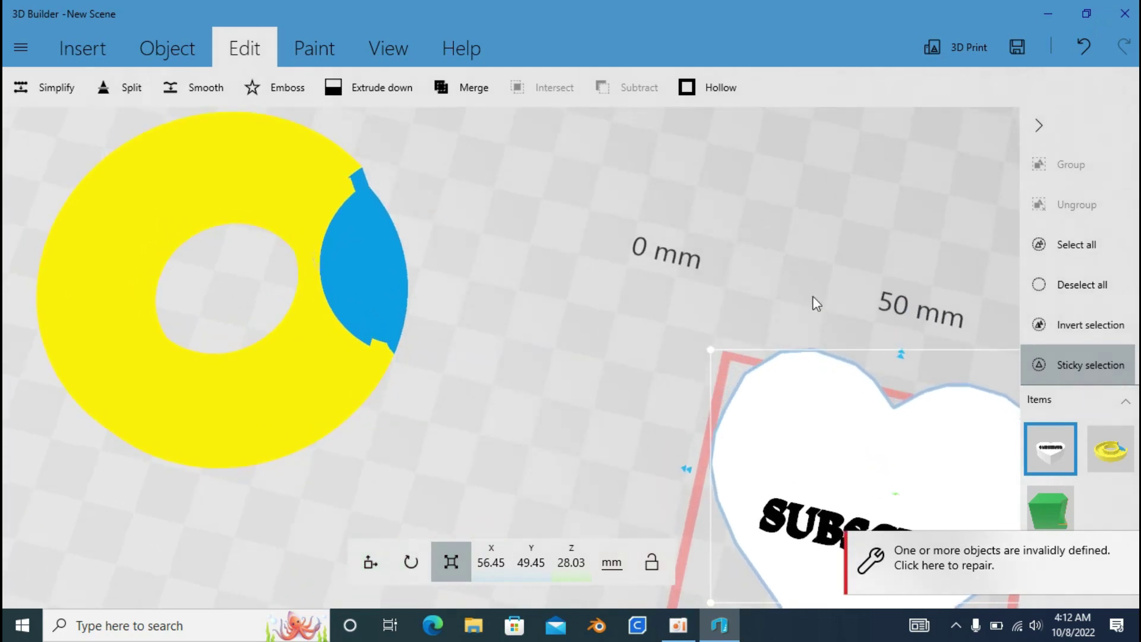
scroll(604, 237, up, 1)
scroll(554, 262, down, 2)
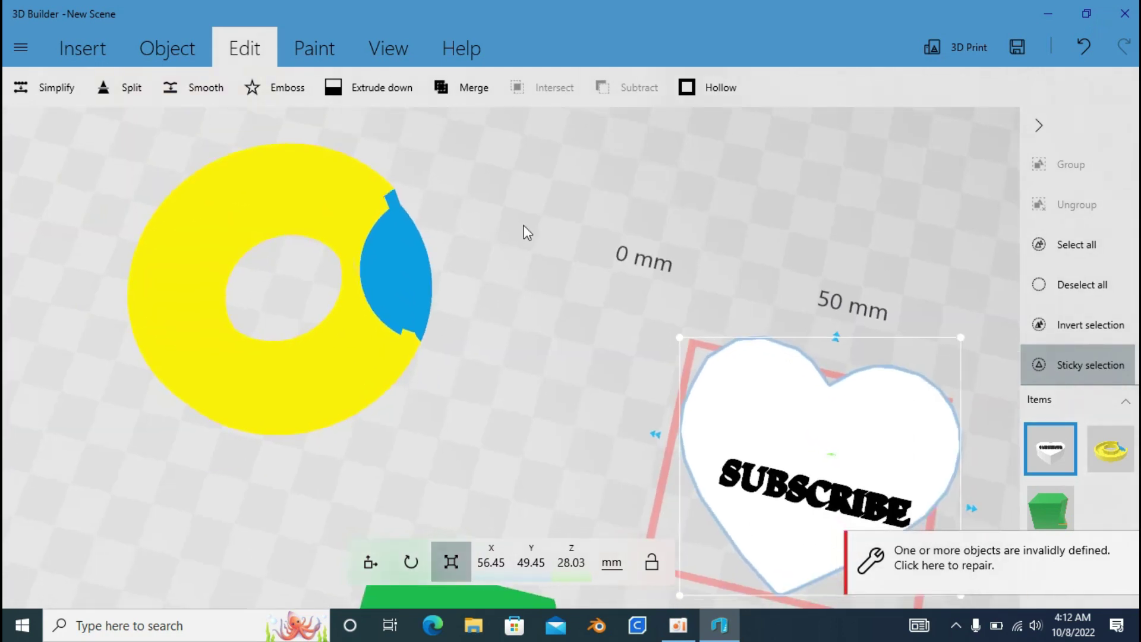
right_drag(525, 231, 362, 209)
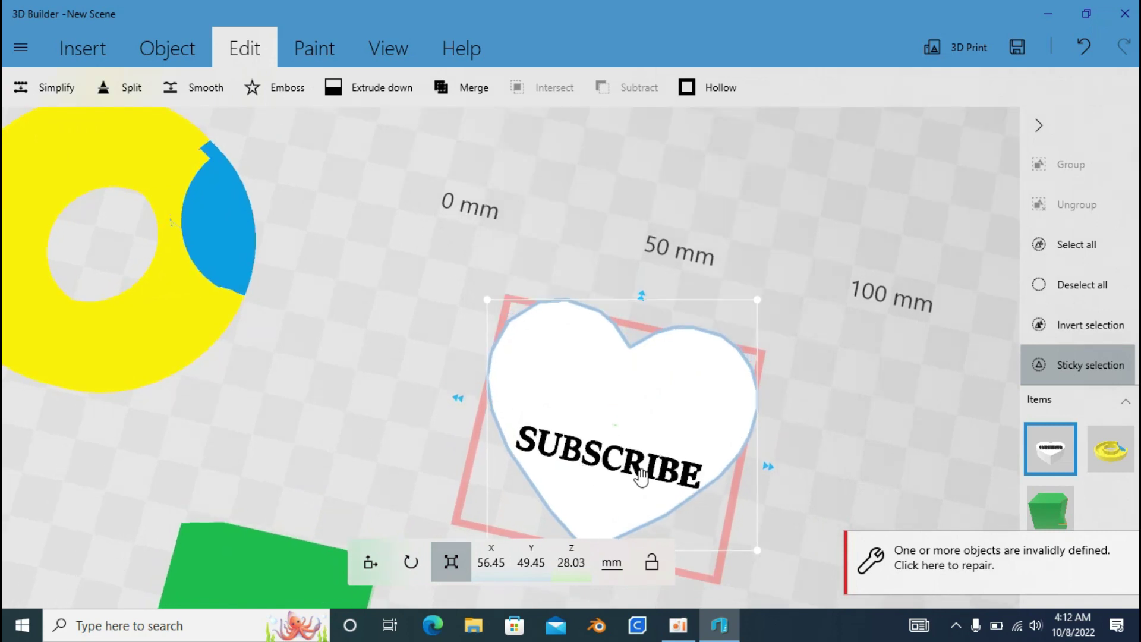
click(621, 387)
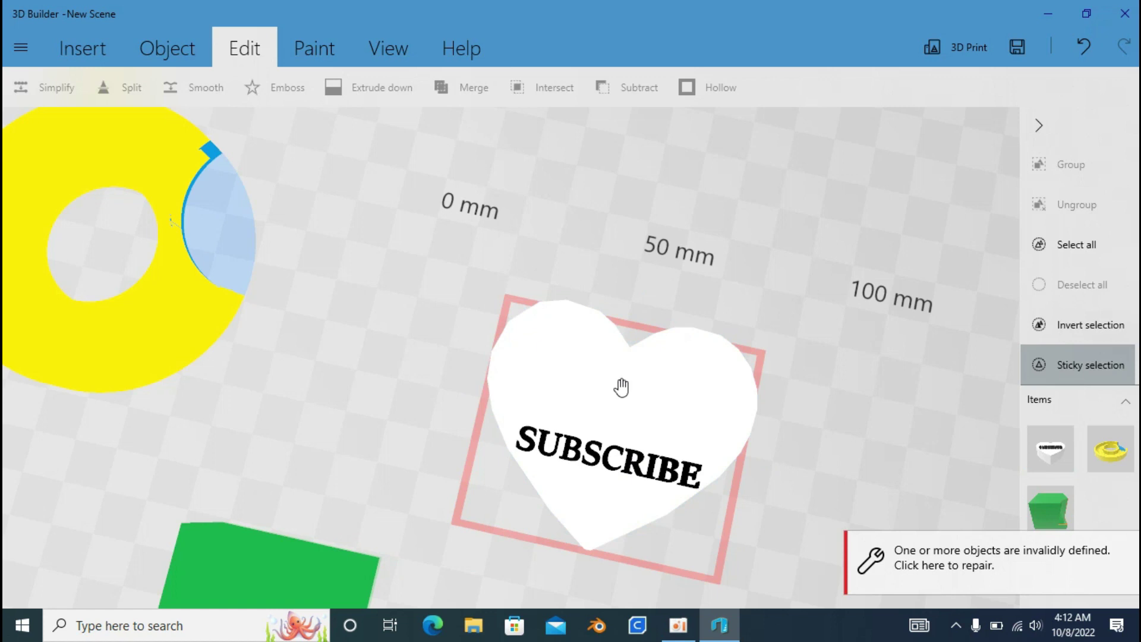
click(609, 465)
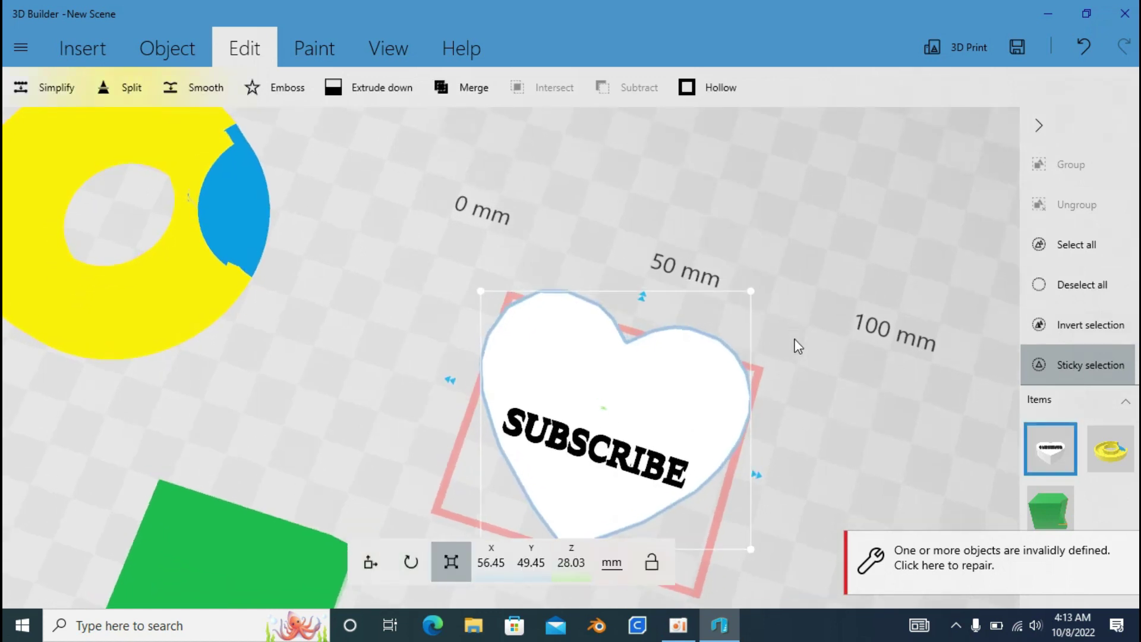
drag(816, 354, 821, 349)
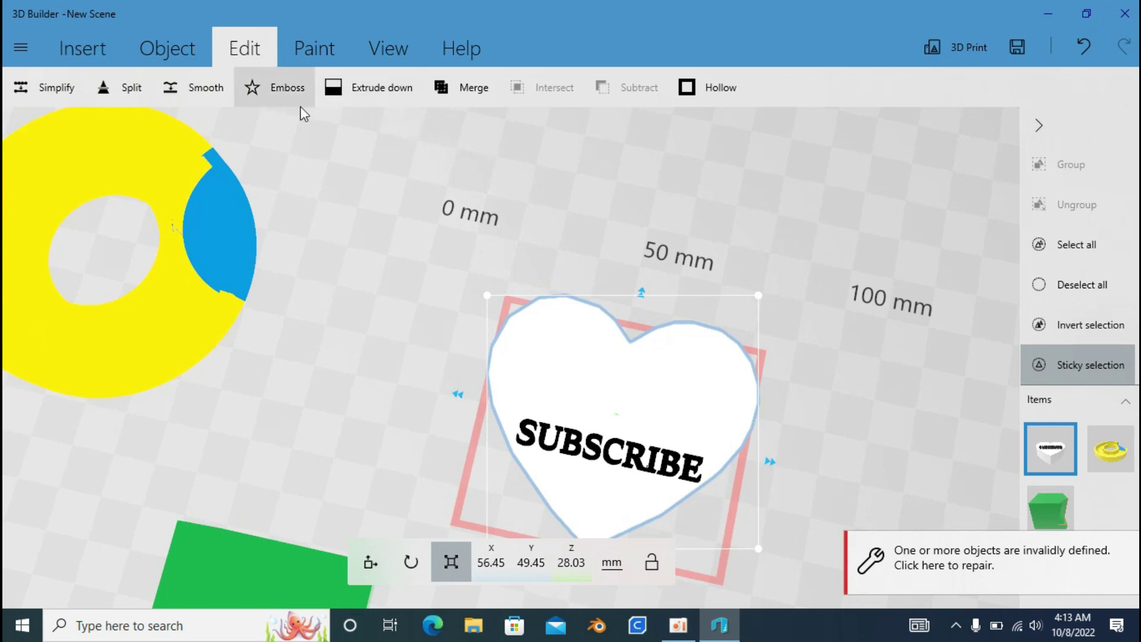
- Start a second emboss on the heart and reposition its text preview
click(290, 86)
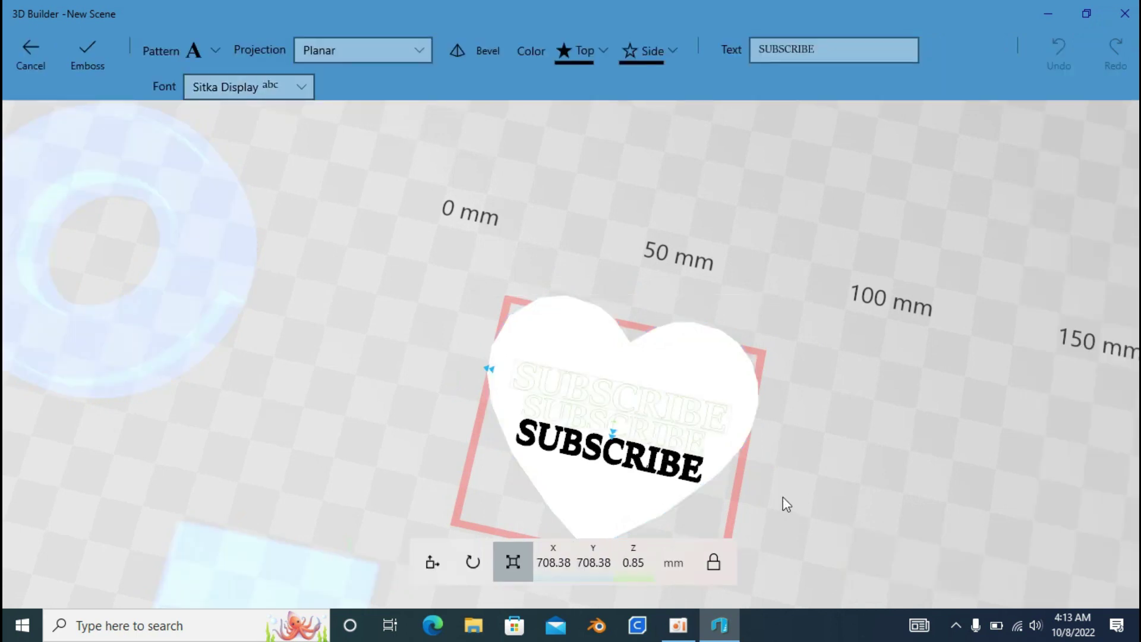
drag(783, 499, 590, 360)
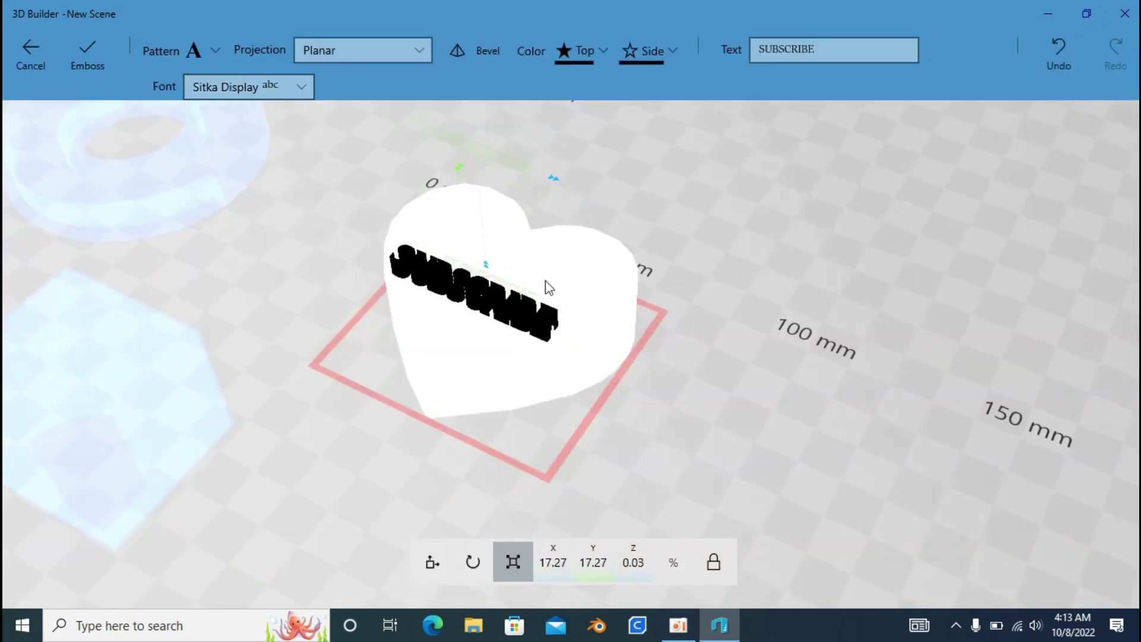
drag(516, 273, 529, 268)
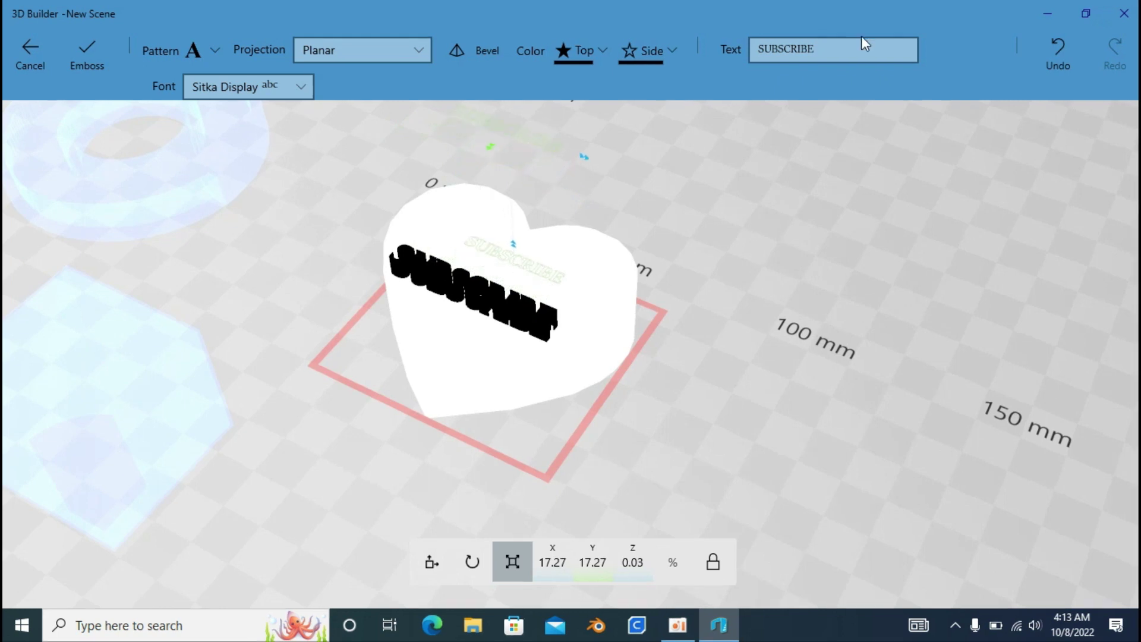
- Change the text to LIKE, enlarge it to 51.53%, and move it above SUBSCRIBE
drag(862, 45, 682, 59)
text(LIKE)
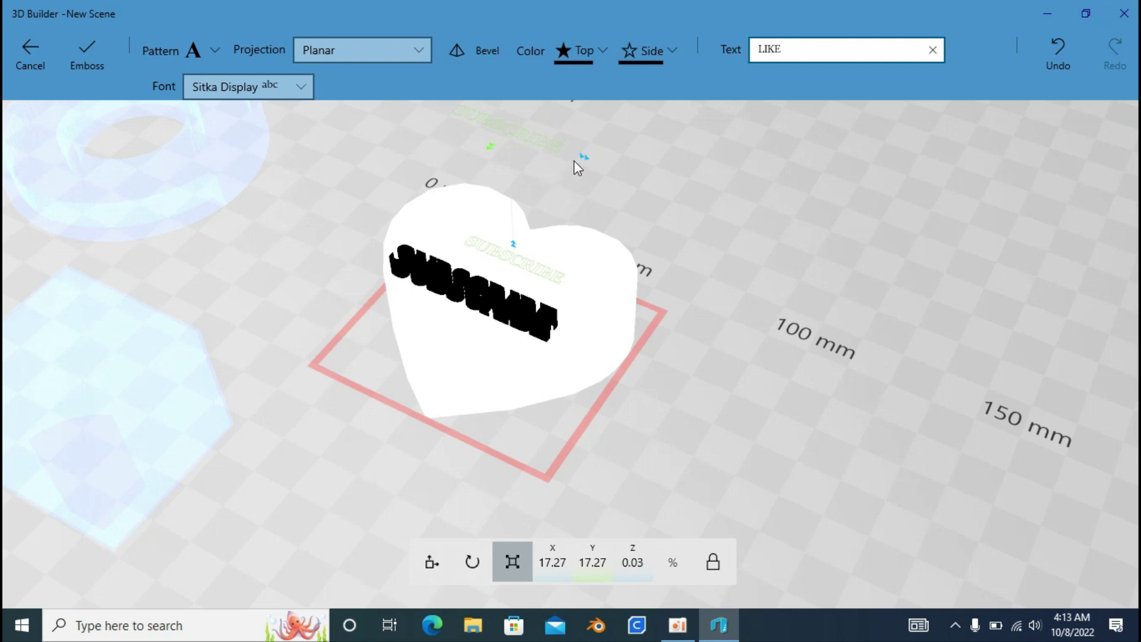
drag(588, 159, 635, 173)
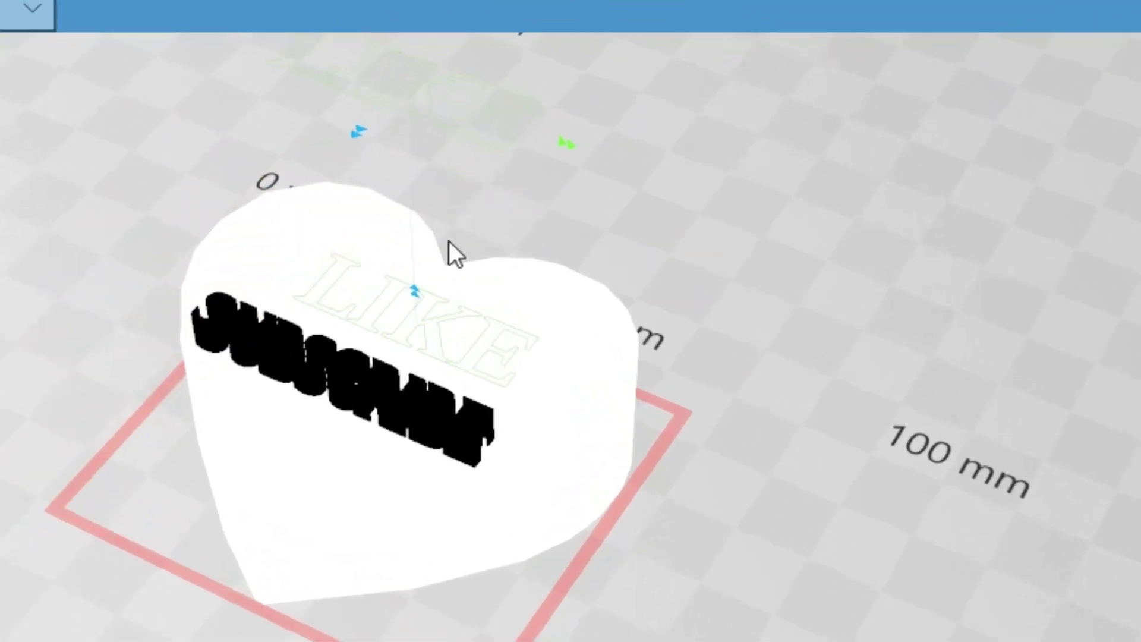
drag(438, 296, 461, 105)
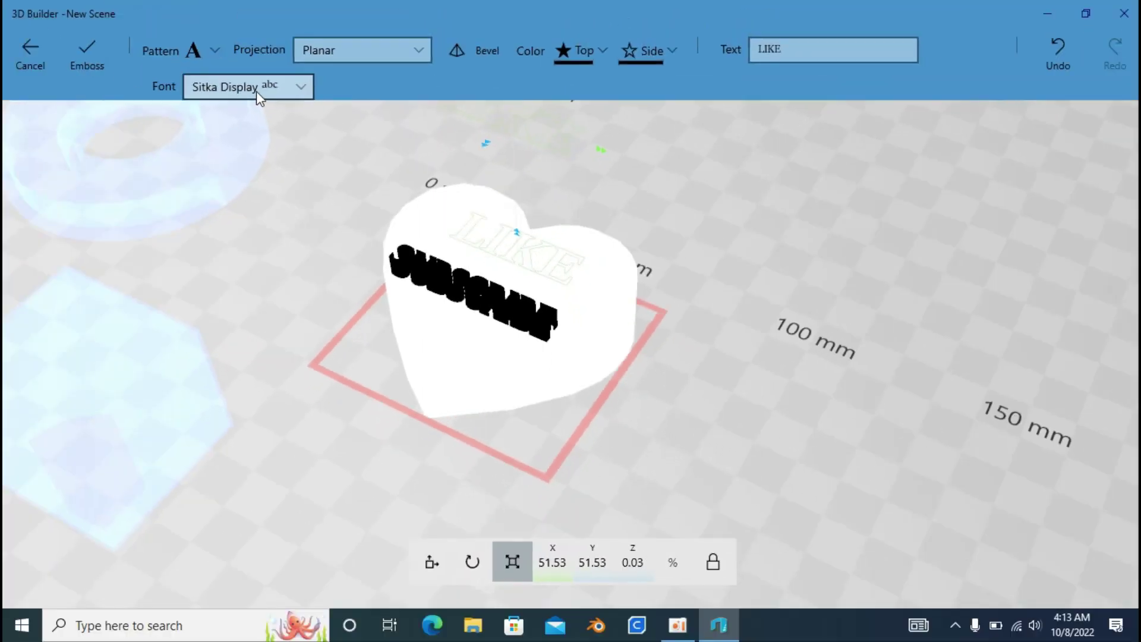
- Set the LIKE emboss font to Symbol
click(256, 89)
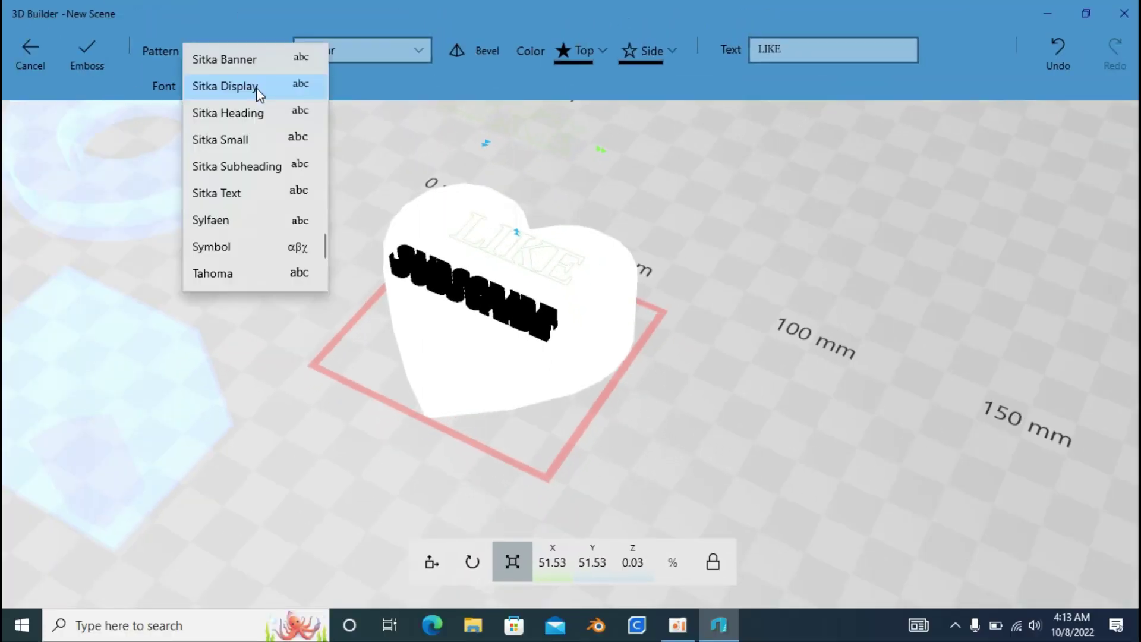
click(232, 253)
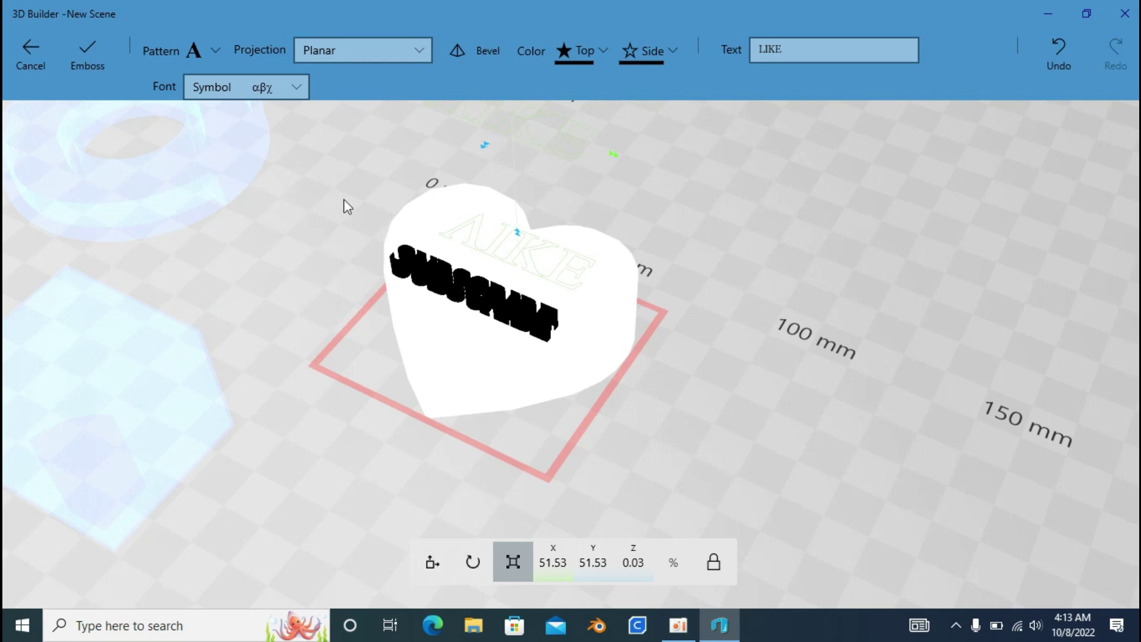
right_drag(282, 235, 349, 337)
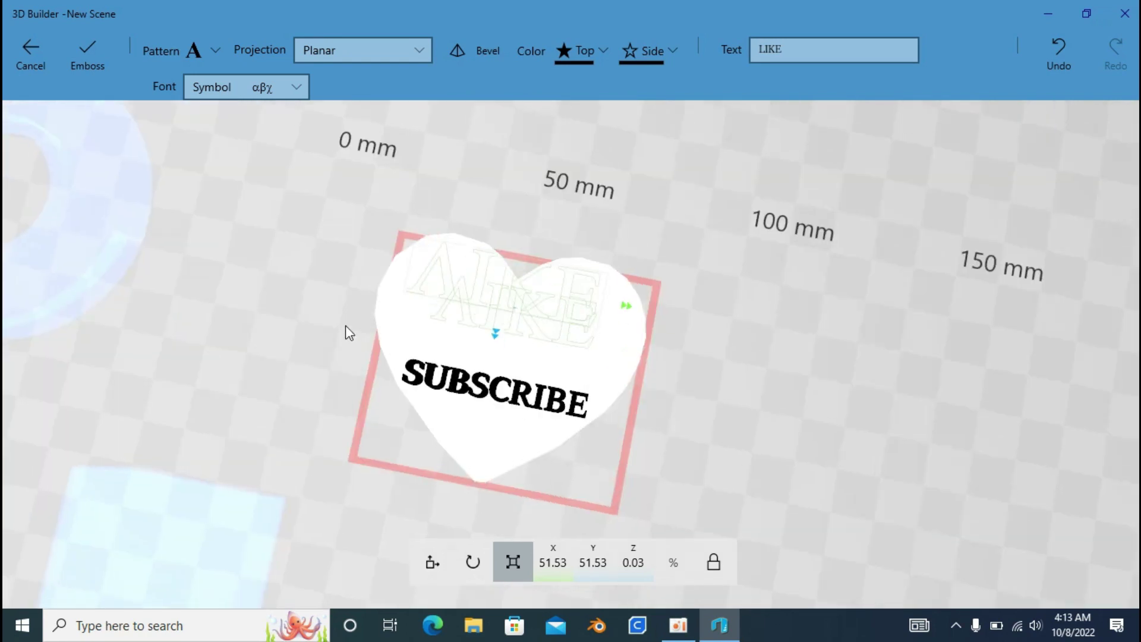
- Turn on bevelled edges and adjust the text's Z height to 61.89%
click(797, 57)
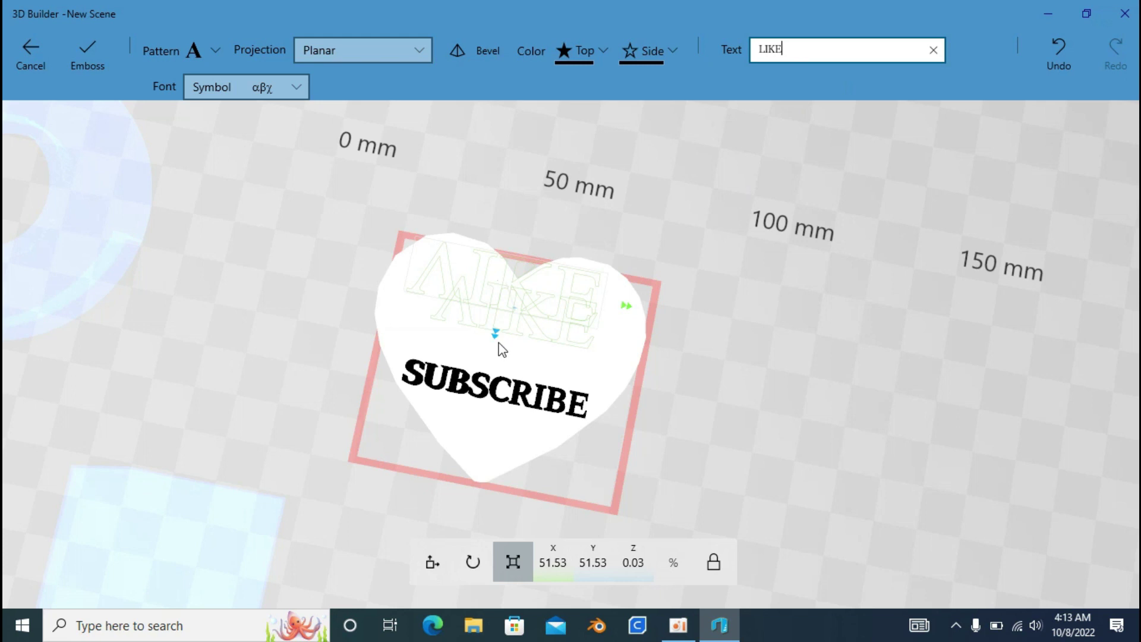
click(479, 56)
mouse_move(621, 215)
right_down()
mouse_move(516, 161)
mouse_move(458, 114)
mouse_move(468, 142)
mouse_move(542, 190)
right_up()
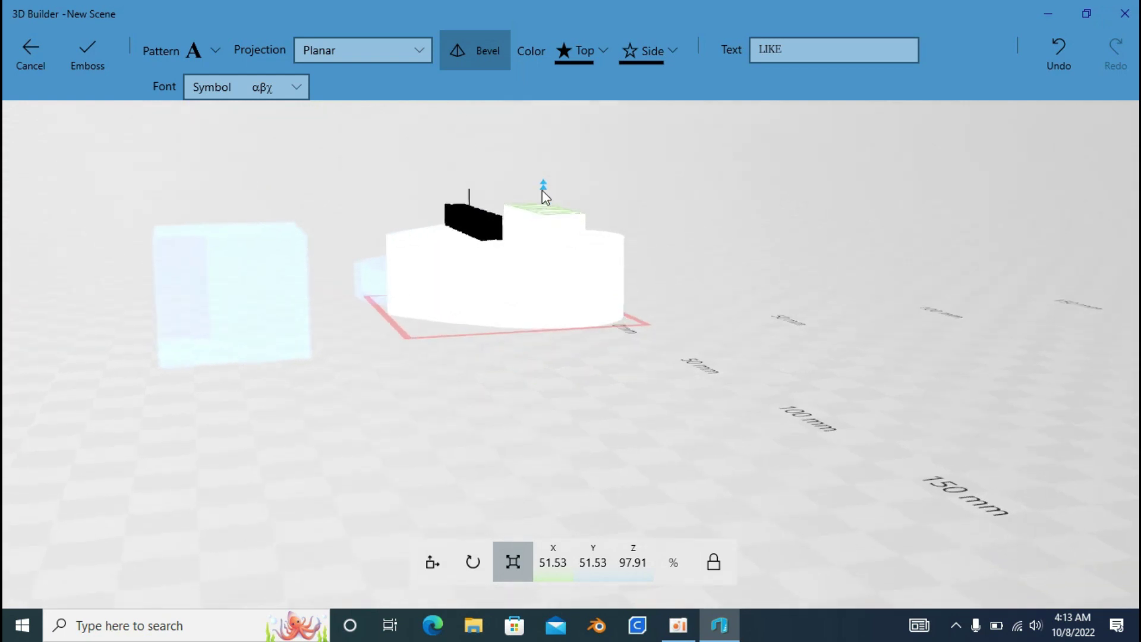
drag(542, 194, 541, 214)
- Change the emboss text to HELLO, resize it, stand it upright and make it taller
click(90, 50)
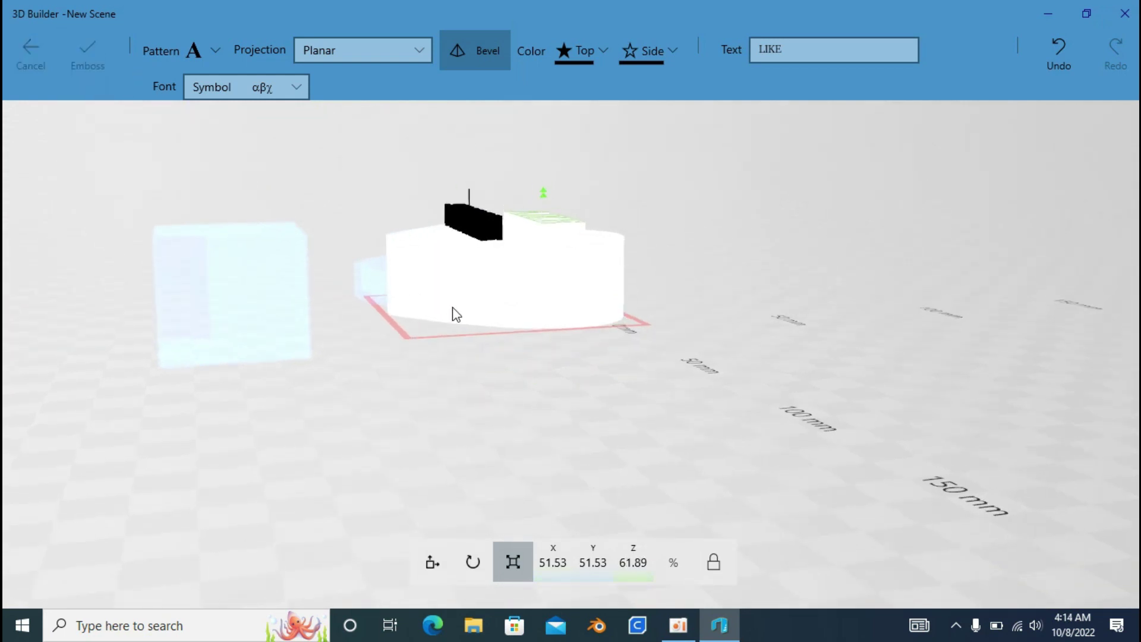
text(HE)
text(LLO)
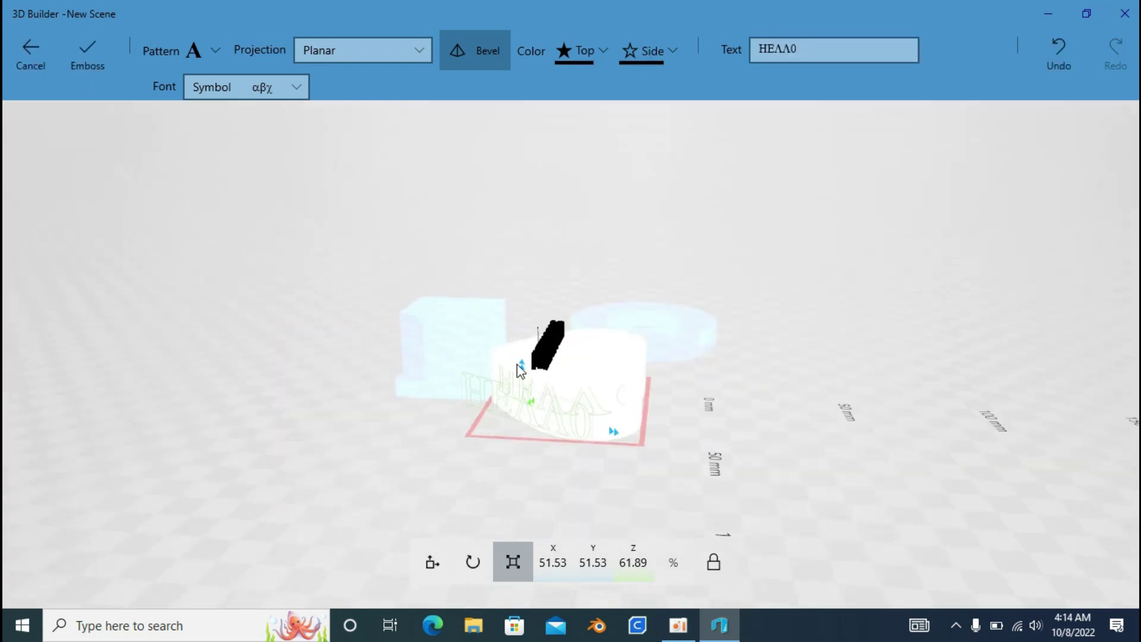
drag(521, 364, 542, 396)
mouse_move(542, 390)
mouse_down()
mouse_move(482, 378)
mouse_move(474, 350)
mouse_up()
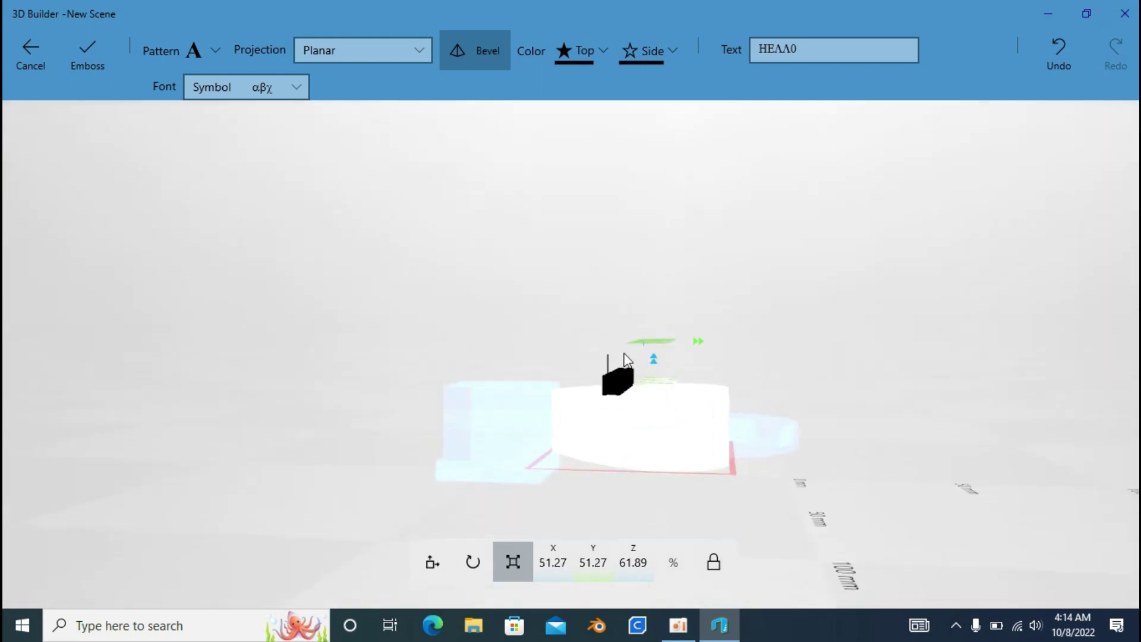
scroll(729, 424, up, 2)
drag(687, 387, 688, 369)
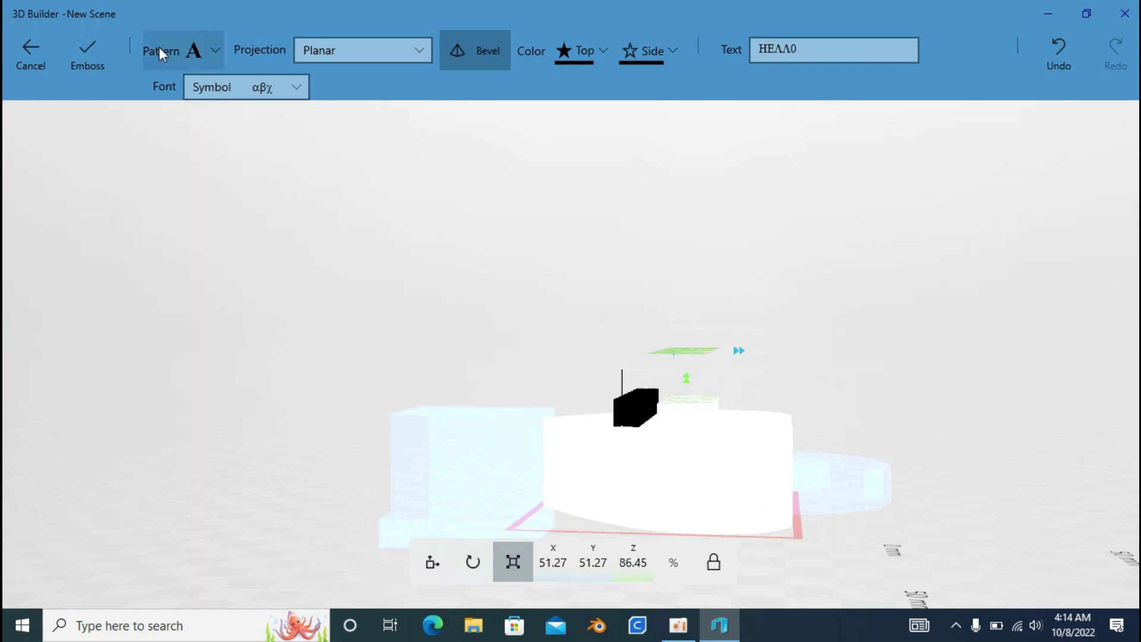
- Apply the emboss to the heart and orbit around it to inspect the result
click(91, 45)
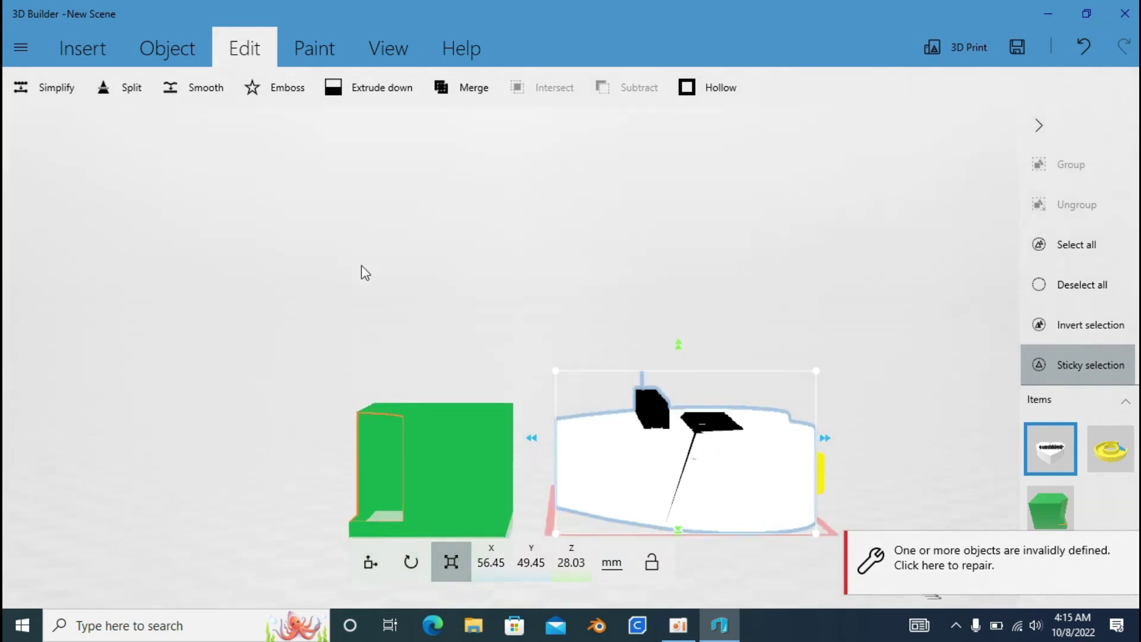
scroll(805, 421, up, 5)
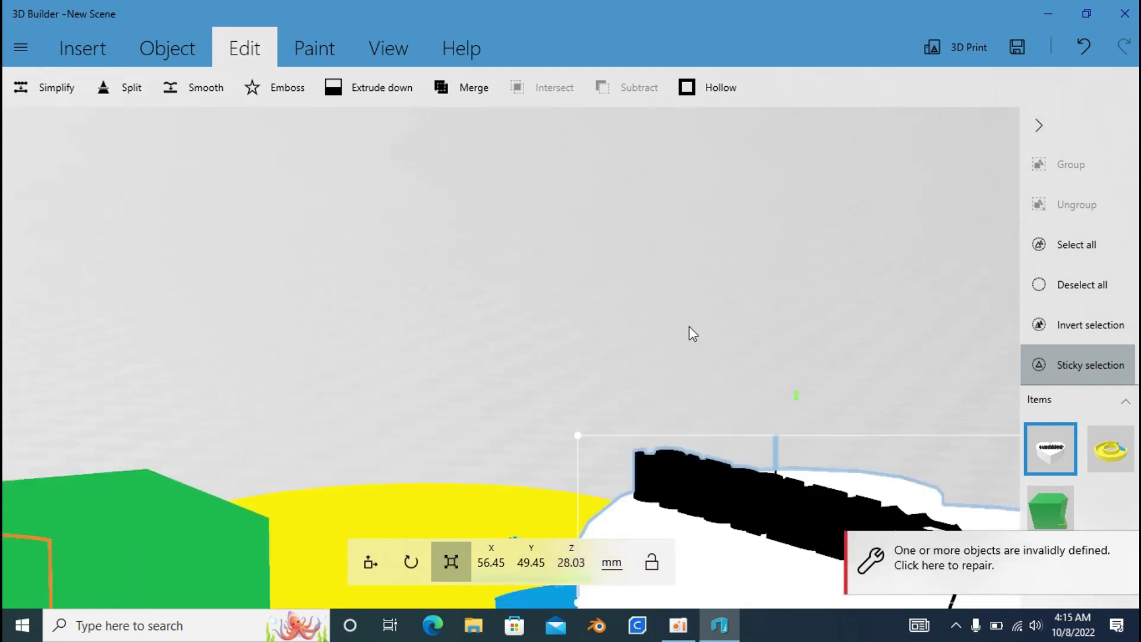
drag(786, 332, 596, 286)
drag(670, 361, 127, 316)
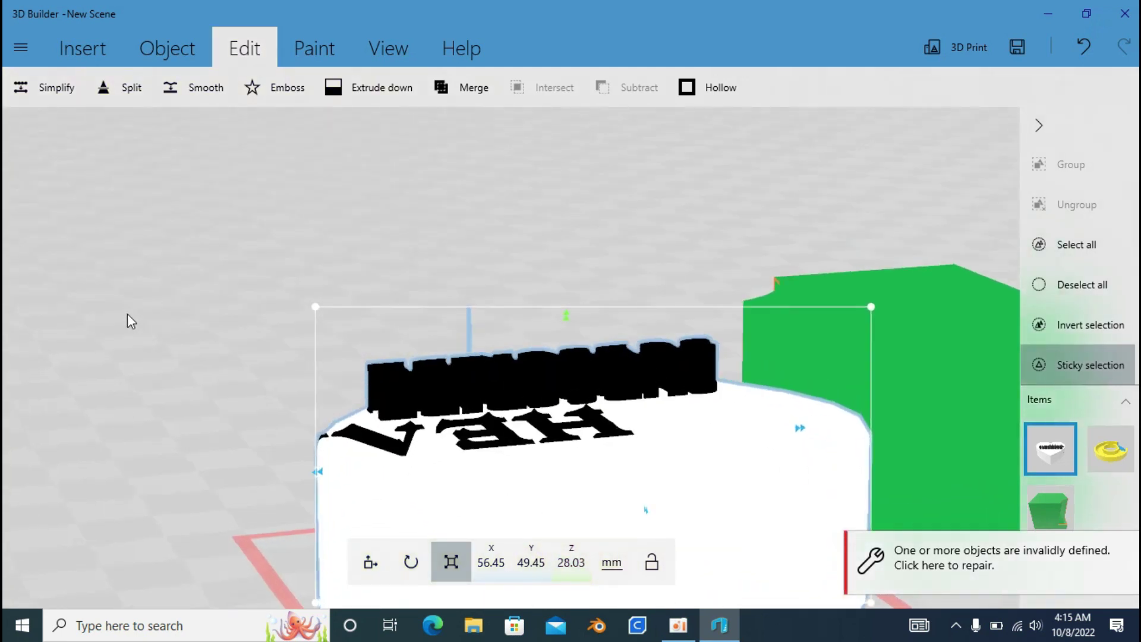
mouse_move(161, 351)
mouse_down()
mouse_move(610, 397)
mouse_move(683, 380)
mouse_move(198, 189)
mouse_up()
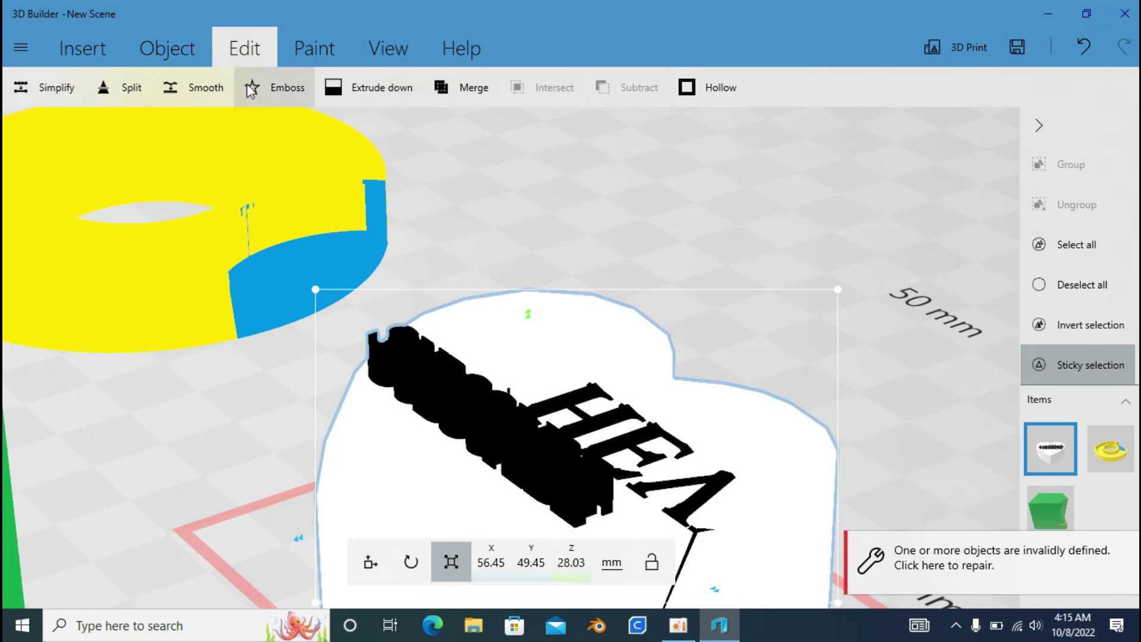
- Switch to the Paint tools with only the heart selected
click(325, 57)
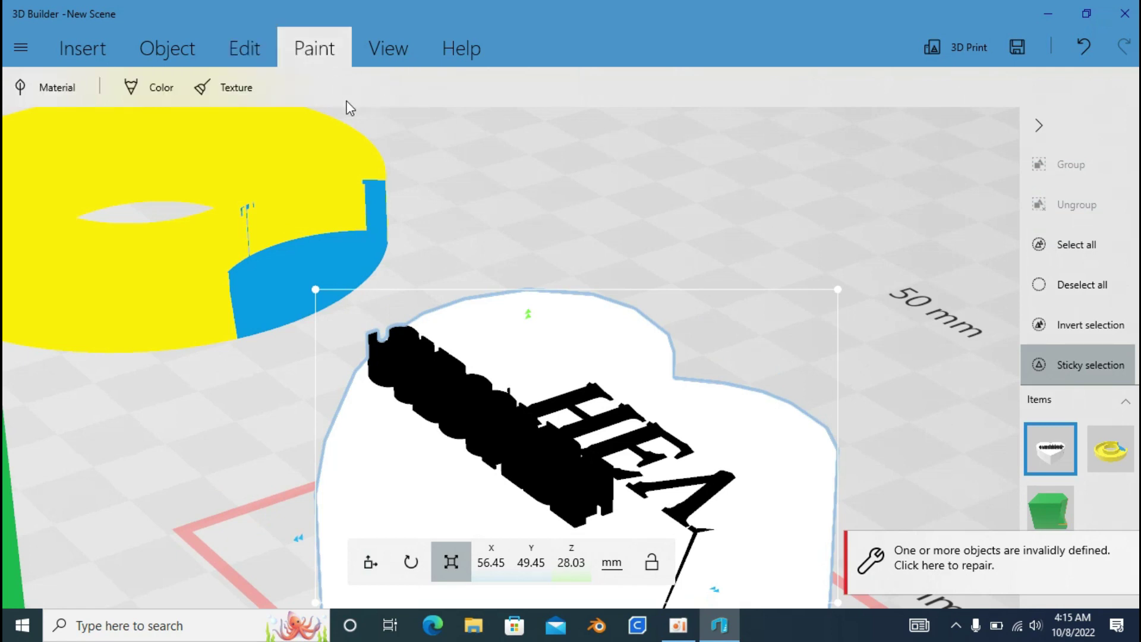
scroll(297, 164, down, 5)
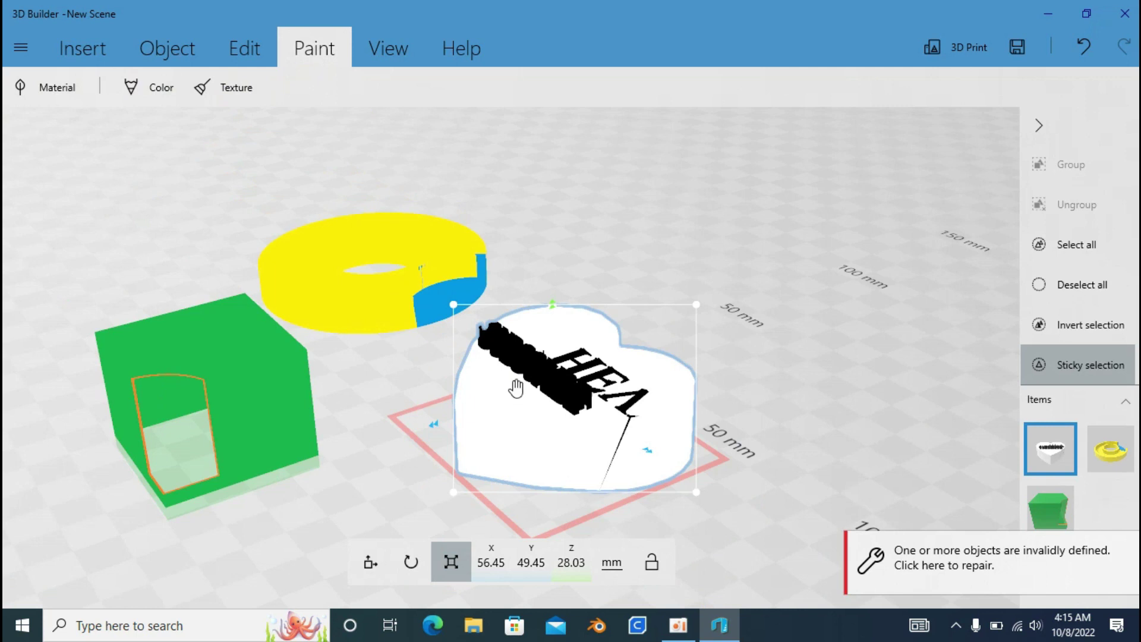
click(508, 408)
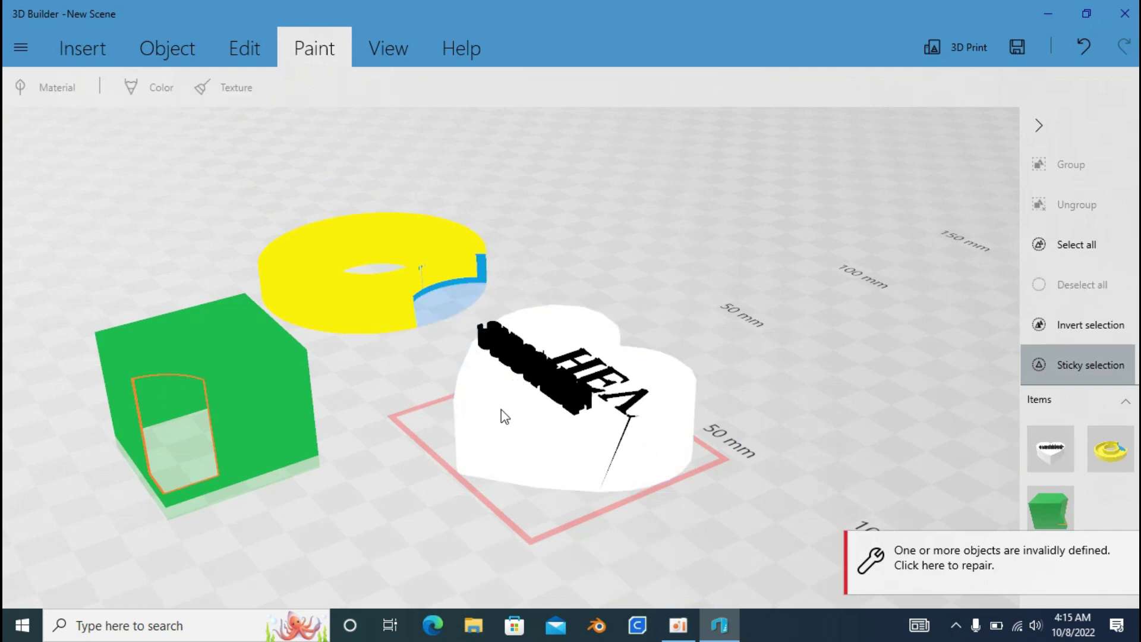
click(501, 409)
- Paint the heart solid red with the Color tool
click(146, 91)
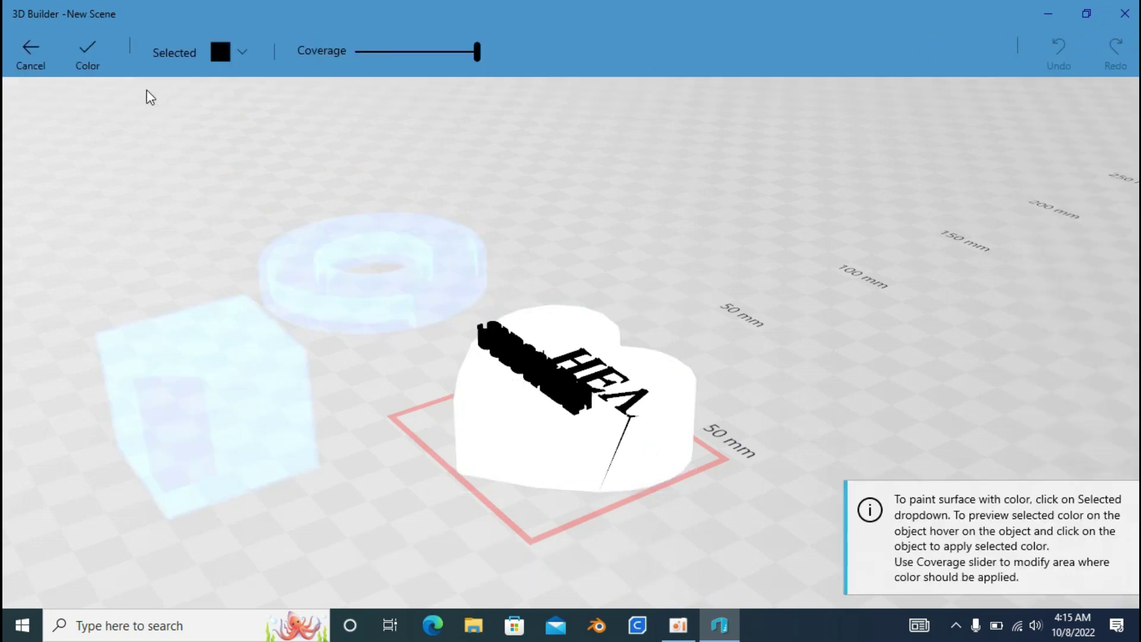
click(233, 52)
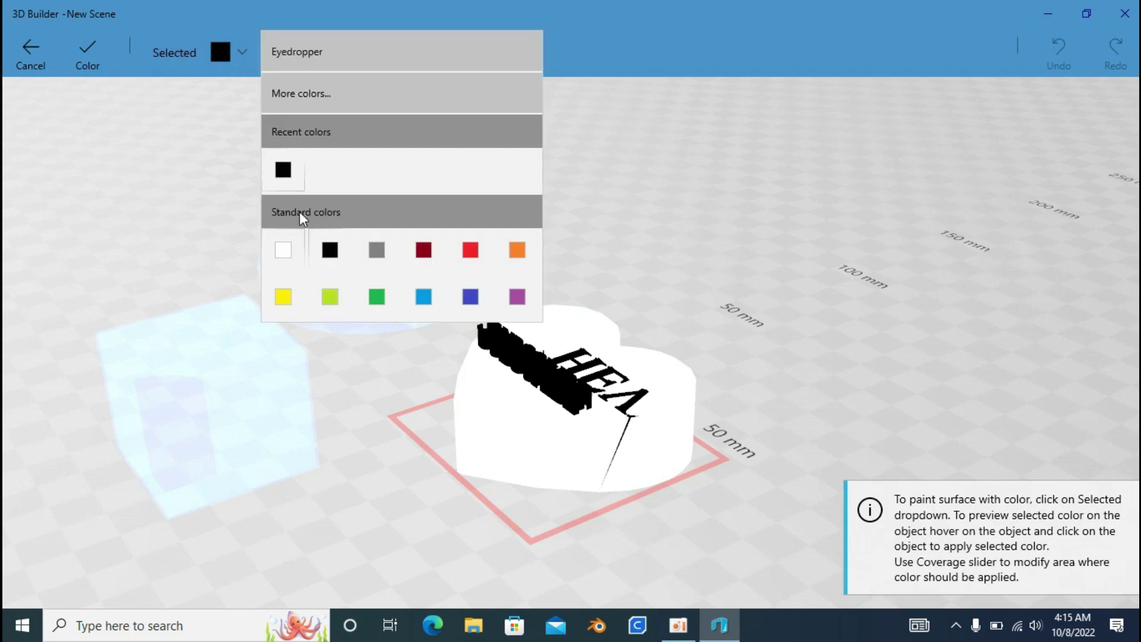
click(326, 248)
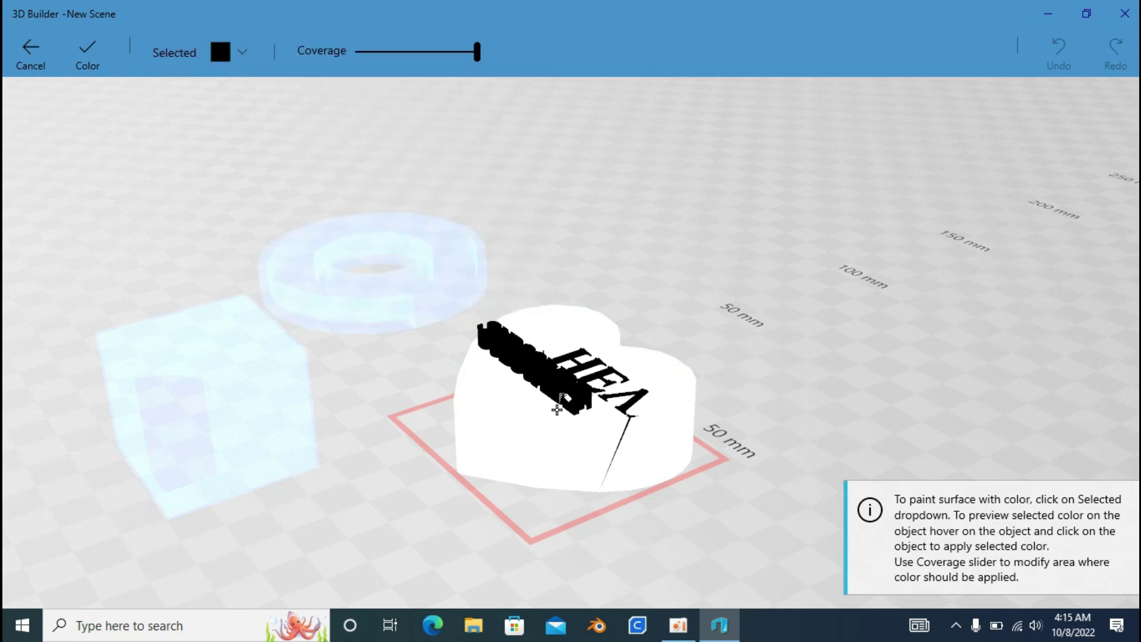
click(219, 53)
click(473, 255)
scroll(603, 309, down, 1)
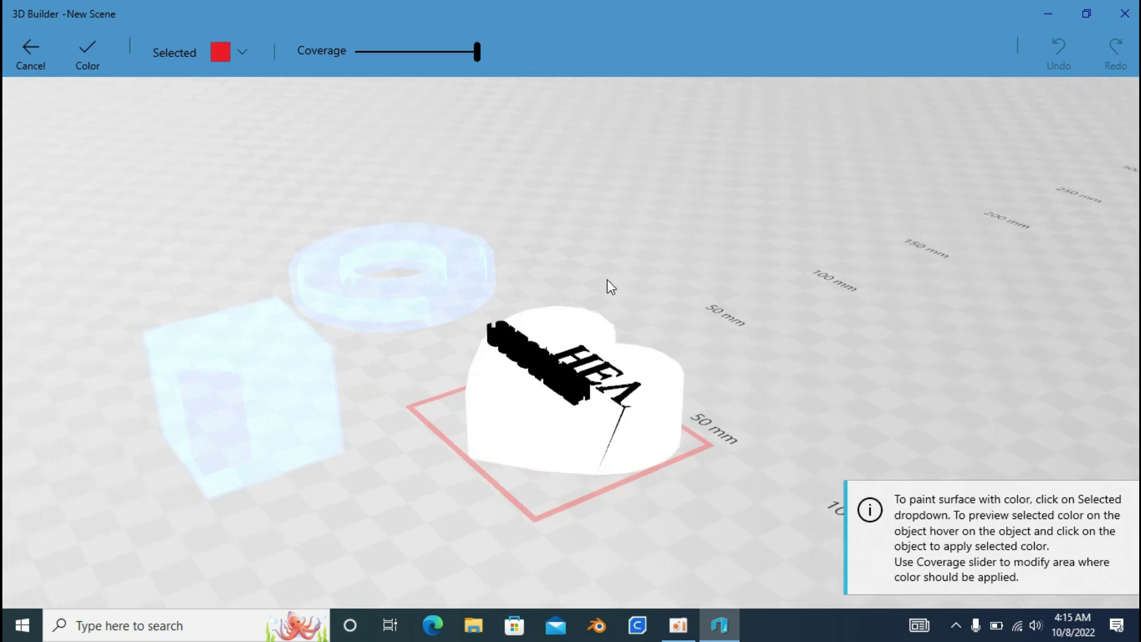
click(495, 372)
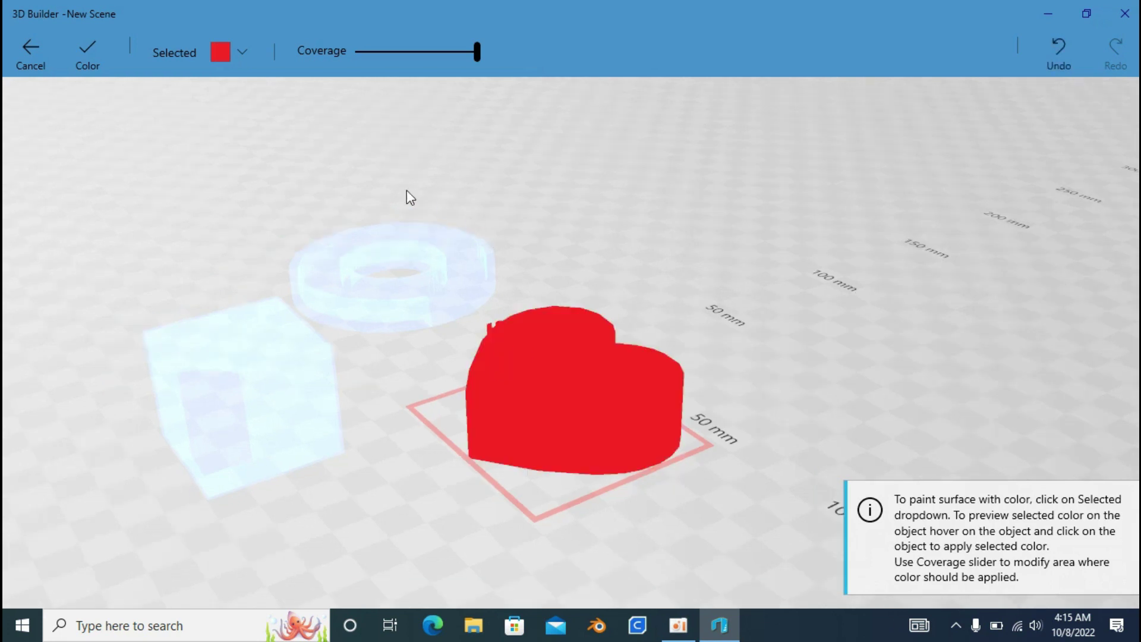
- Confirm the red paint and switch the selection from the heart to the green cube
click(95, 49)
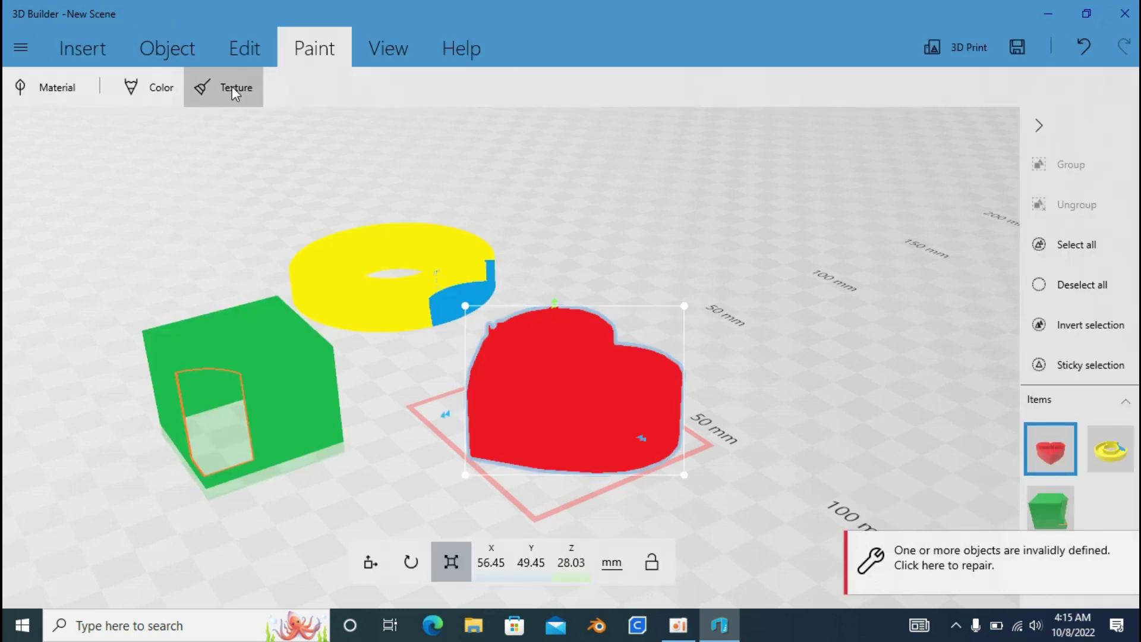
click(232, 87)
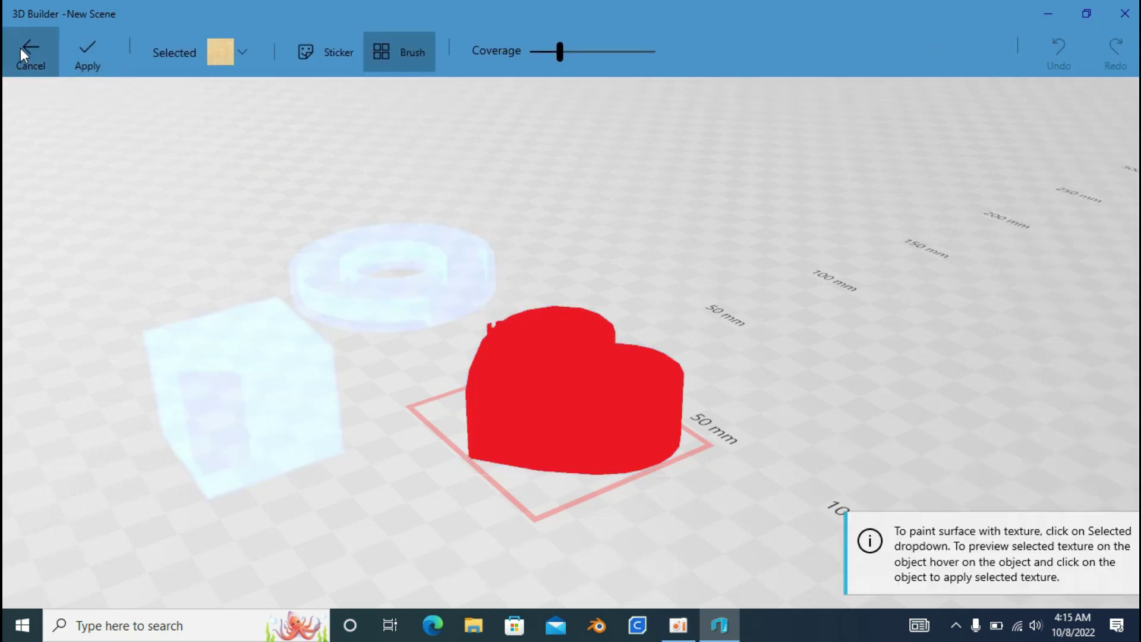
click(22, 49)
click(248, 345)
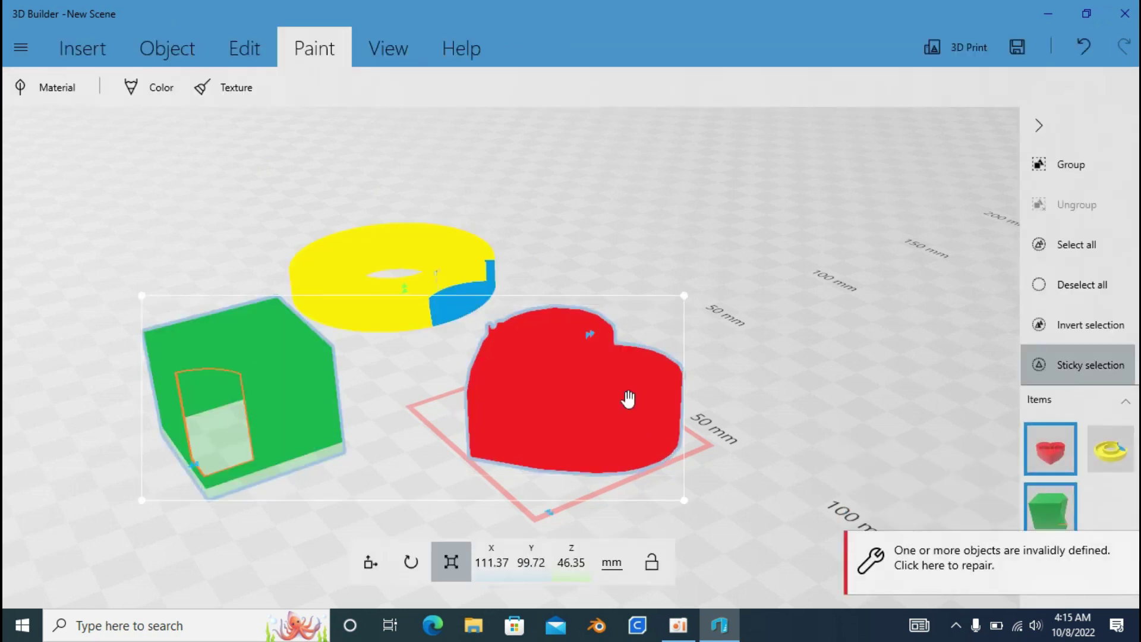
click(584, 420)
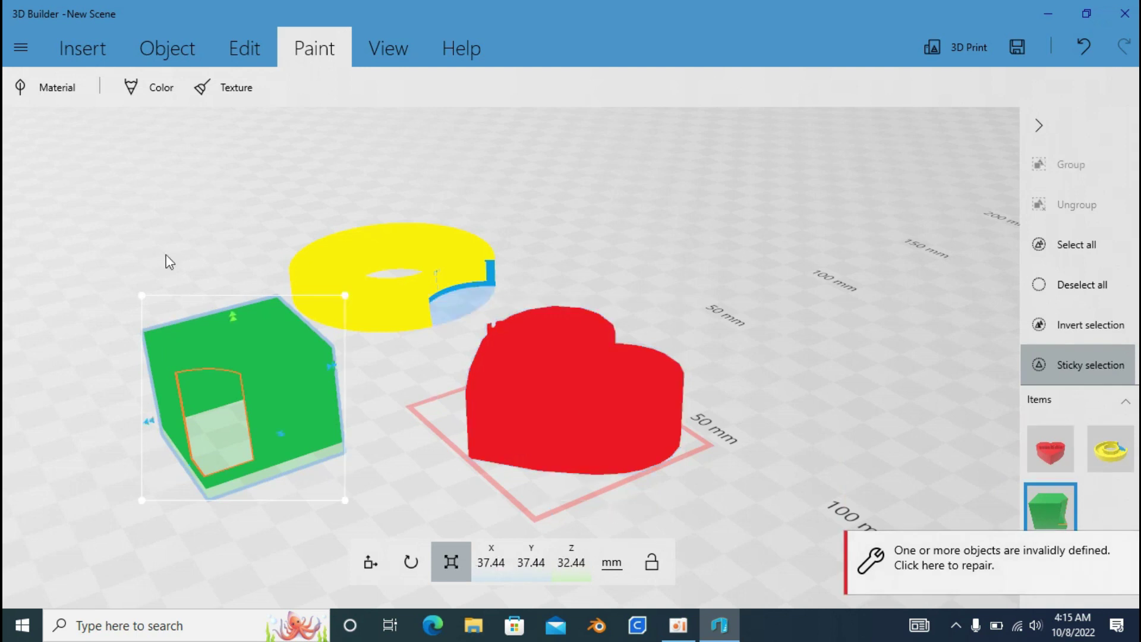
- Choose the burlap texture for painting the cube
click(206, 89)
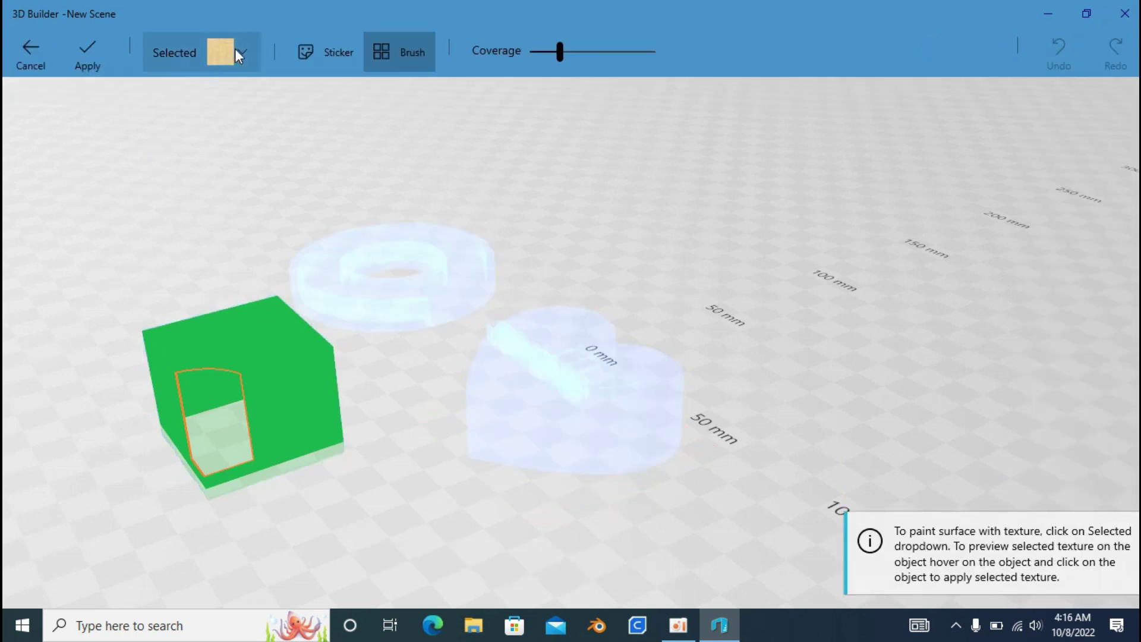
click(238, 52)
scroll(345, 357, down, 2)
scroll(357, 345, up, 2)
click(469, 322)
- Brush burlap onto the cube's top and faces, add a sticker patch, and apply
click(259, 340)
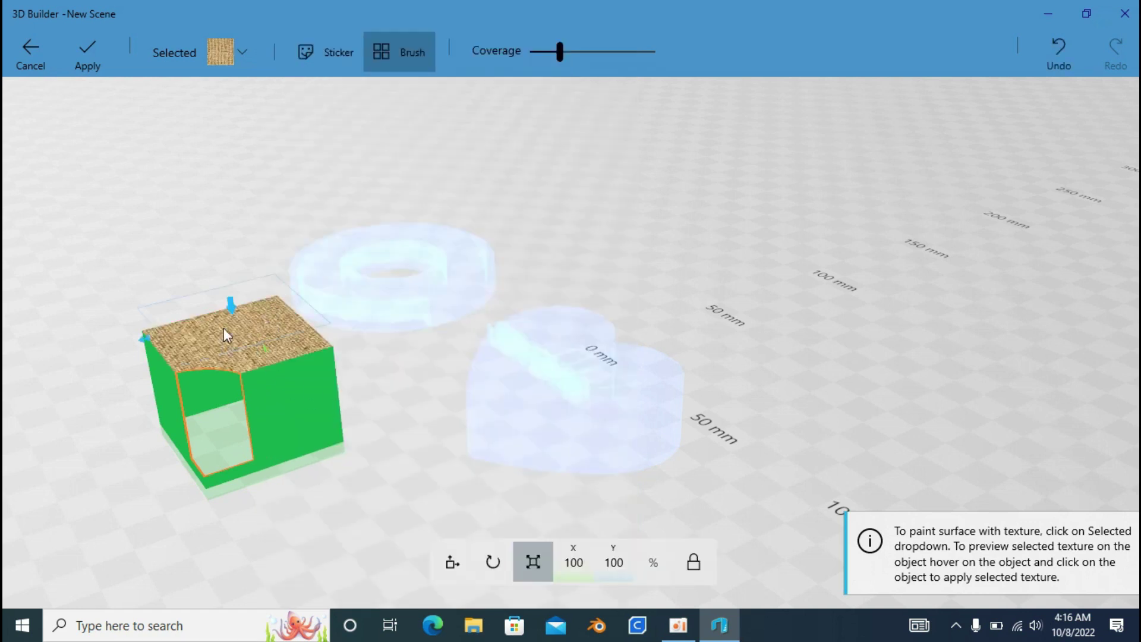
click(291, 398)
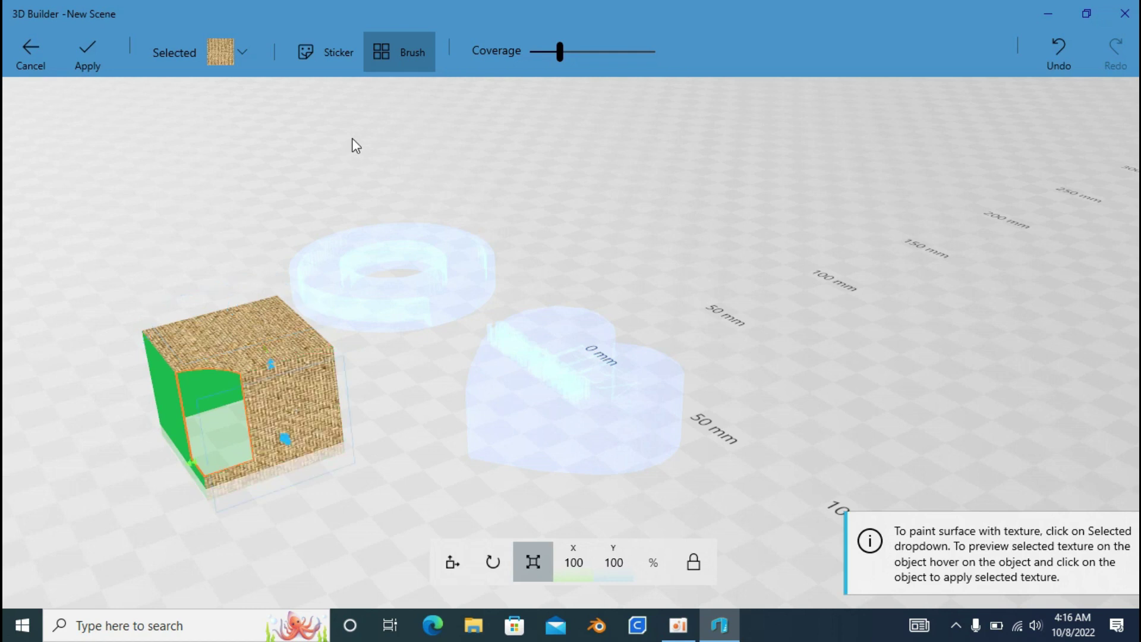
click(320, 61)
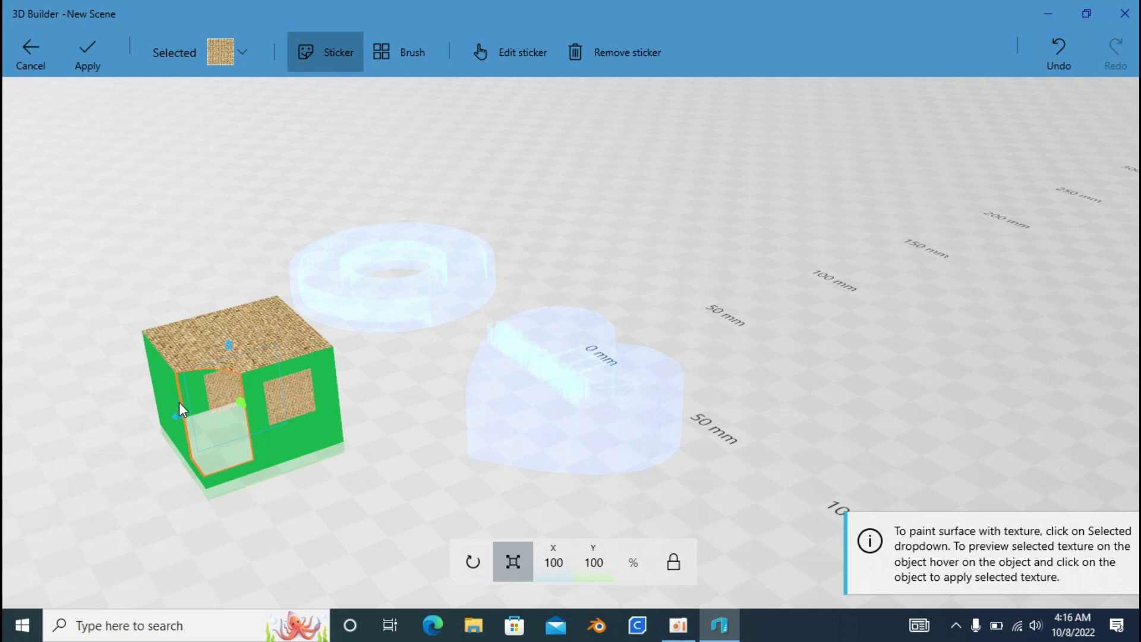
click(410, 60)
click(173, 411)
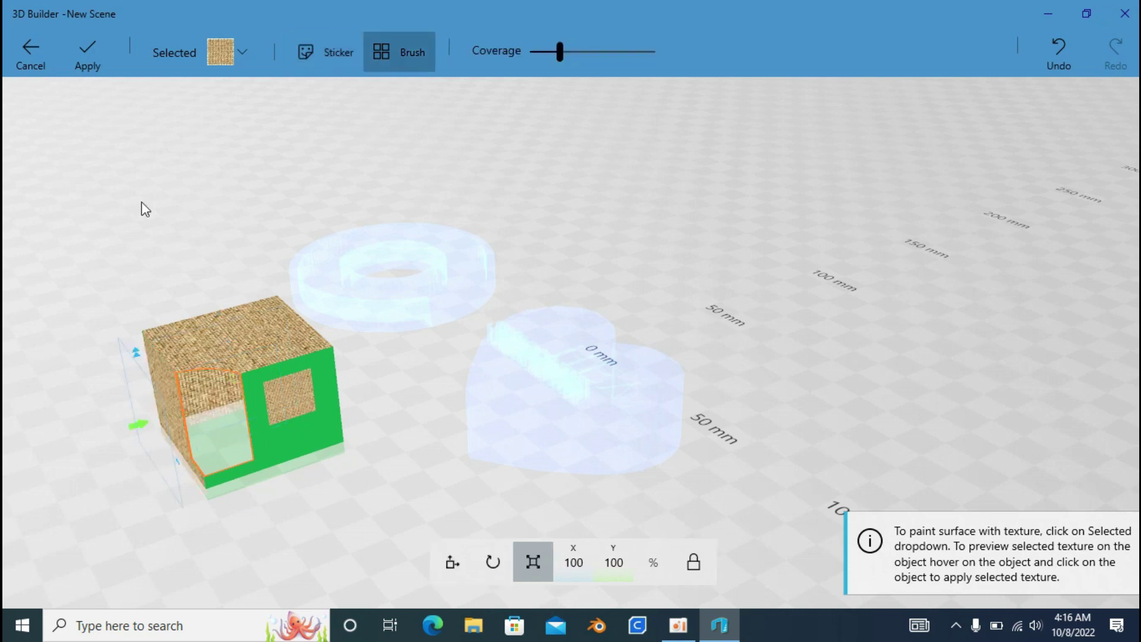
click(107, 52)
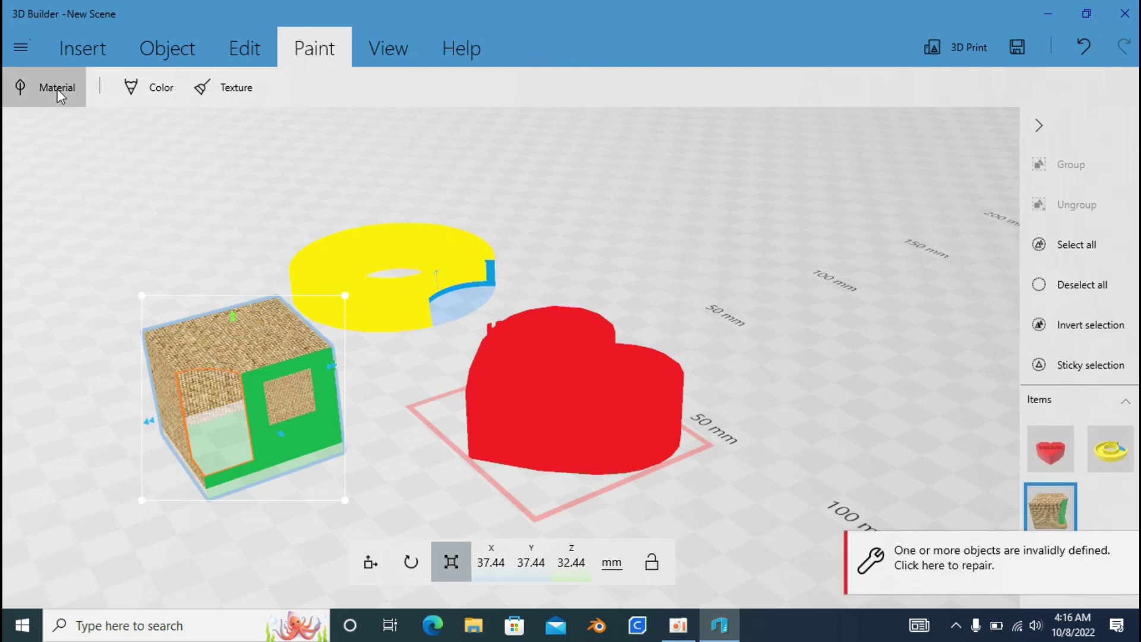
- Give the cube a Realistic-type gold metal material and apply it
click(57, 90)
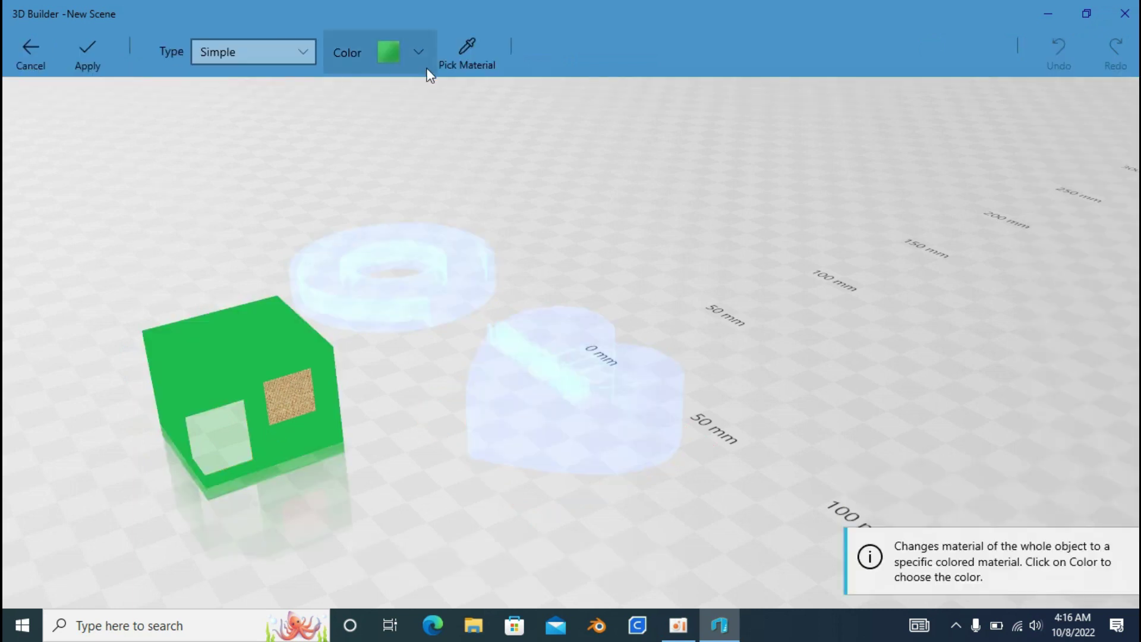
click(418, 53)
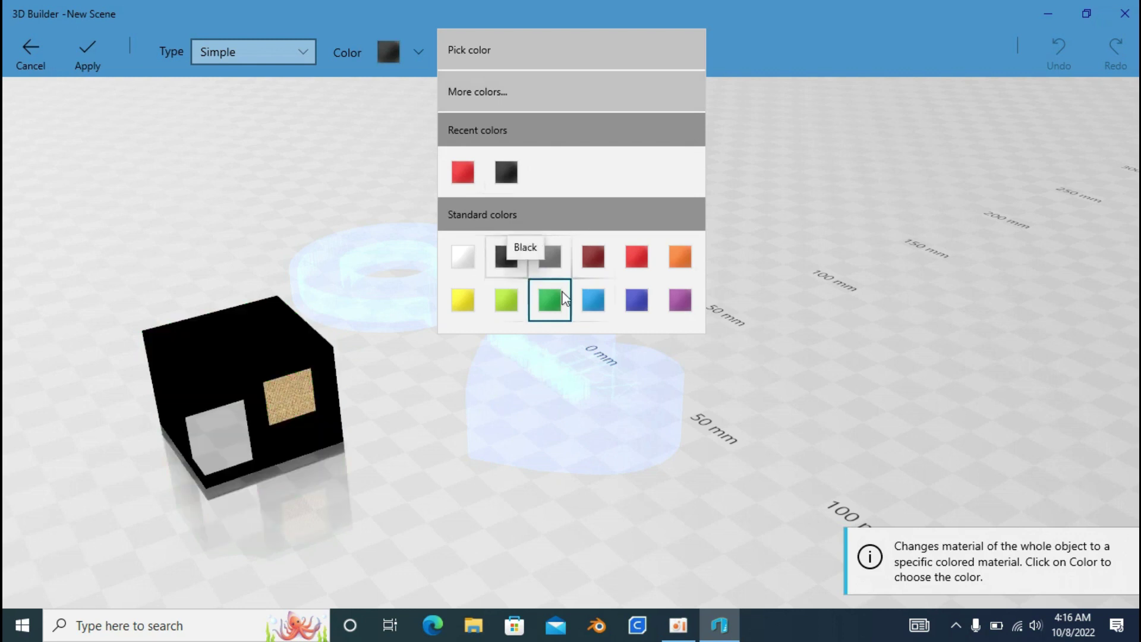
click(637, 302)
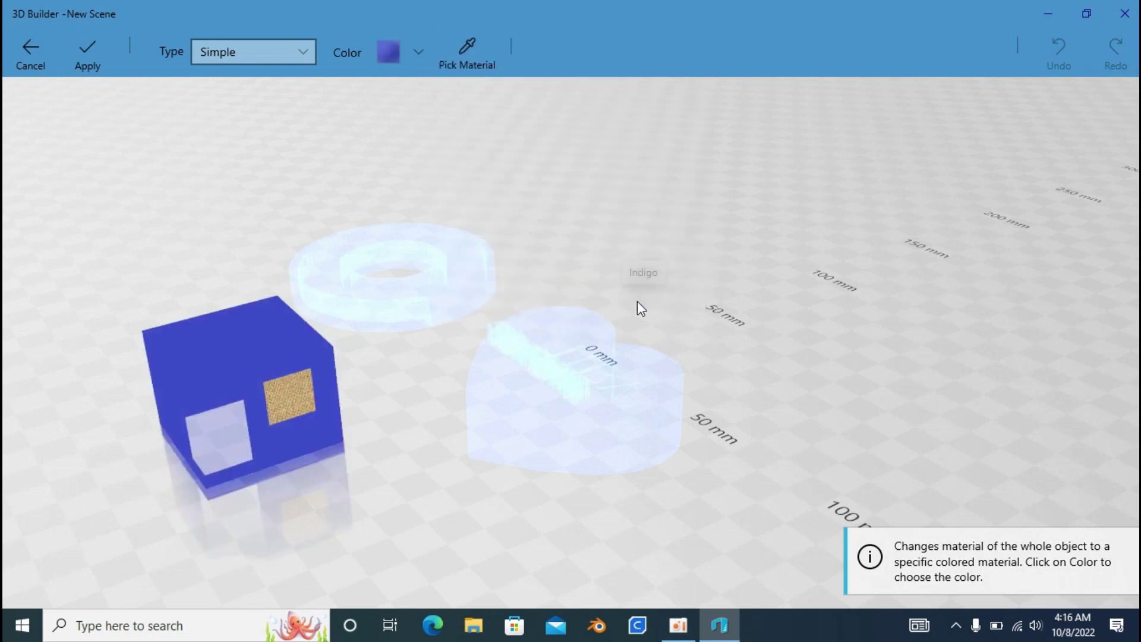
click(251, 54)
click(262, 156)
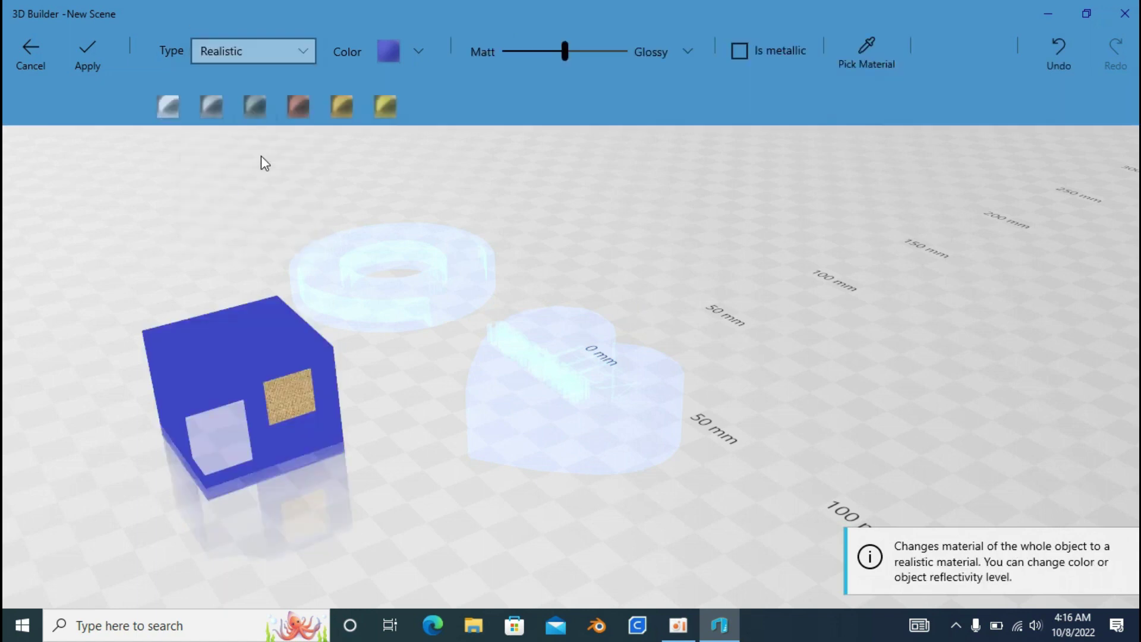
click(176, 103)
click(254, 102)
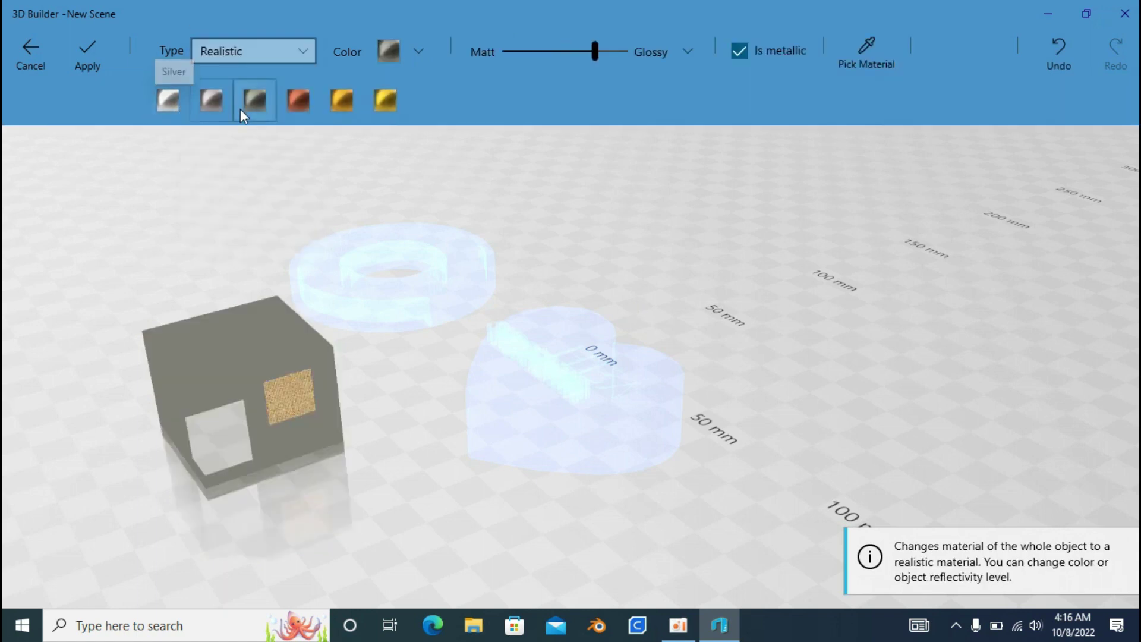
click(384, 102)
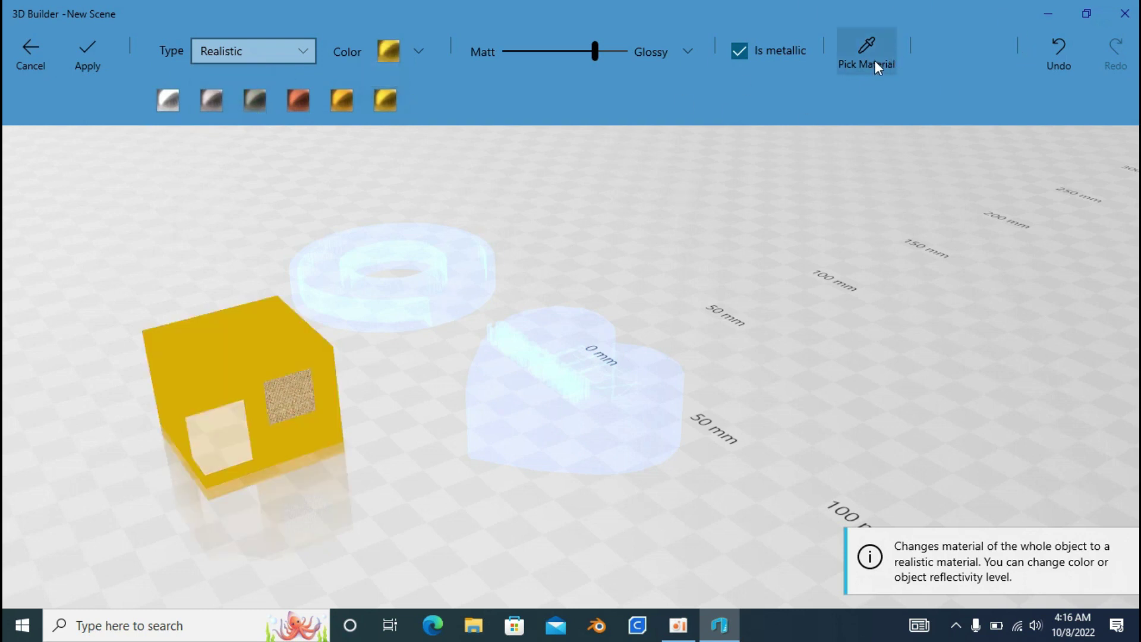
click(91, 48)
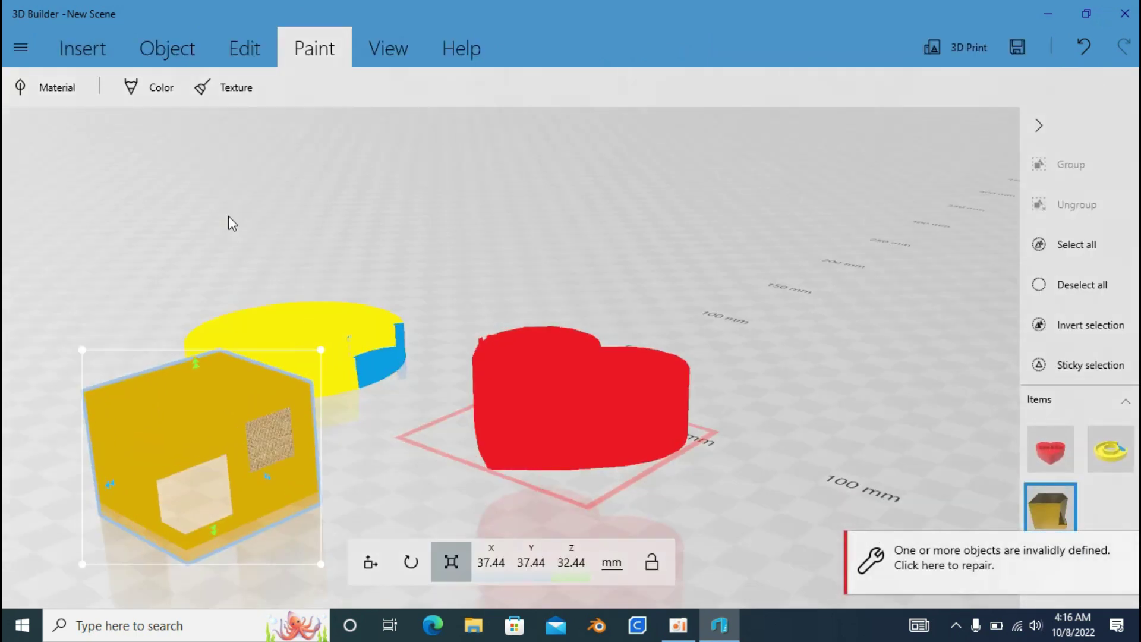
- Tilt the view to look from above and bring up the Edit shape-editing tools
mouse_move(206, 219)
right_down()
mouse_move(199, 301)
mouse_move(158, 282)
mouse_move(186, 158)
right_up()
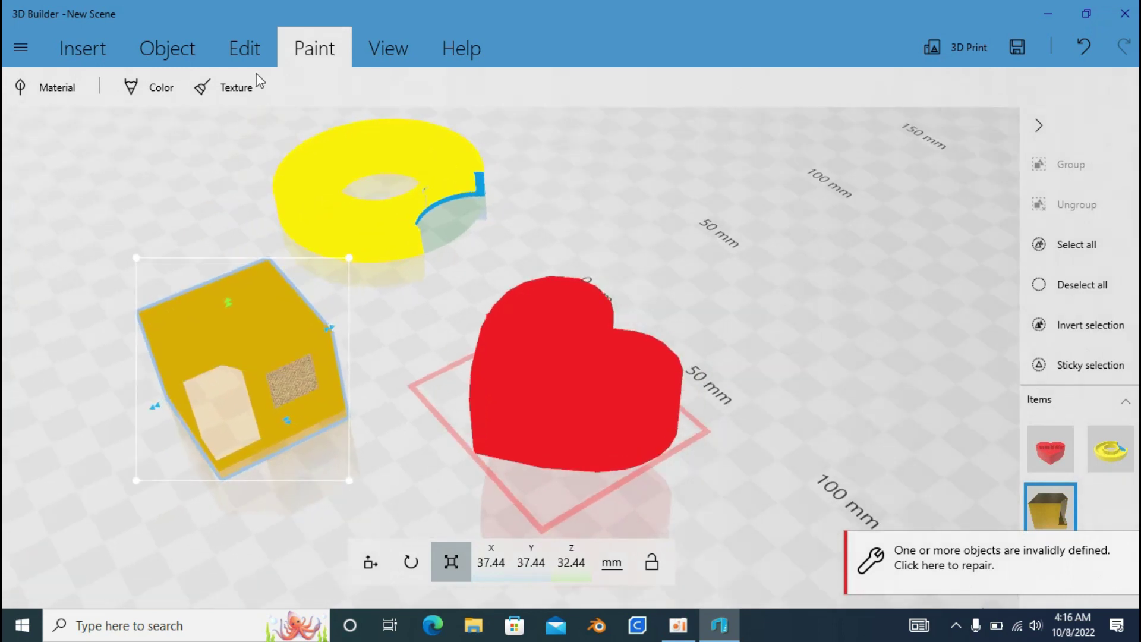
click(393, 61)
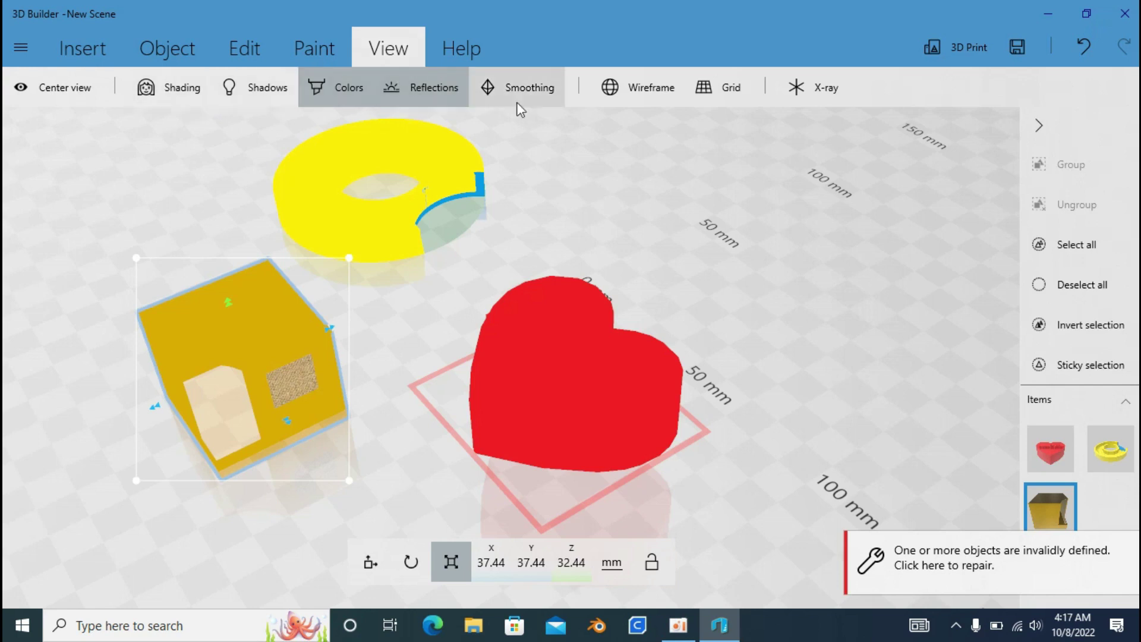
click(157, 47)
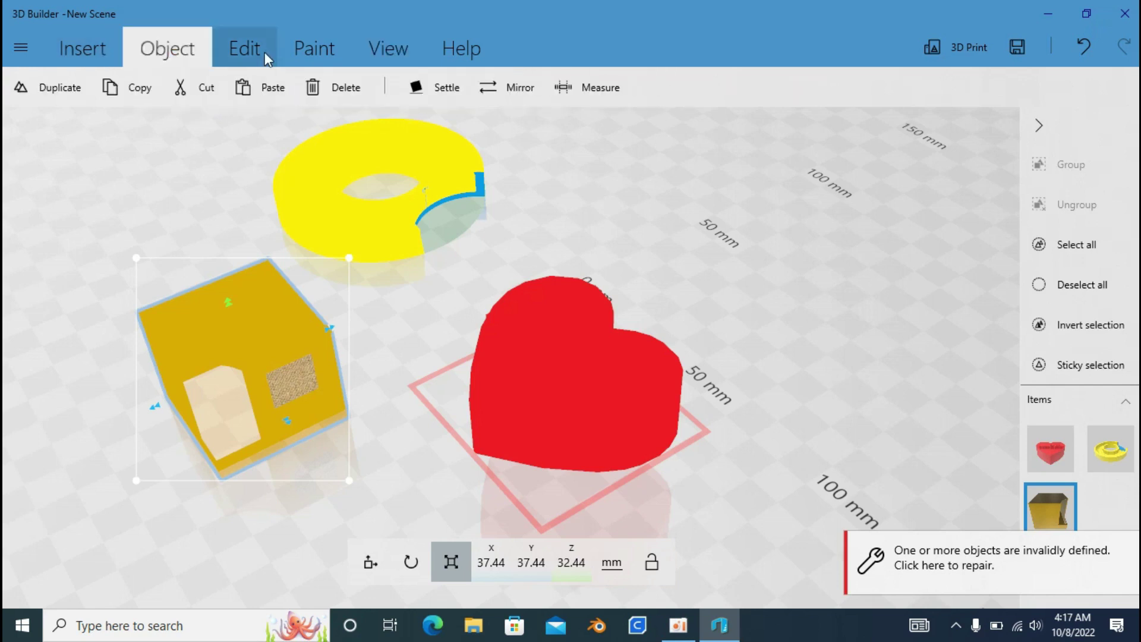
click(261, 55)
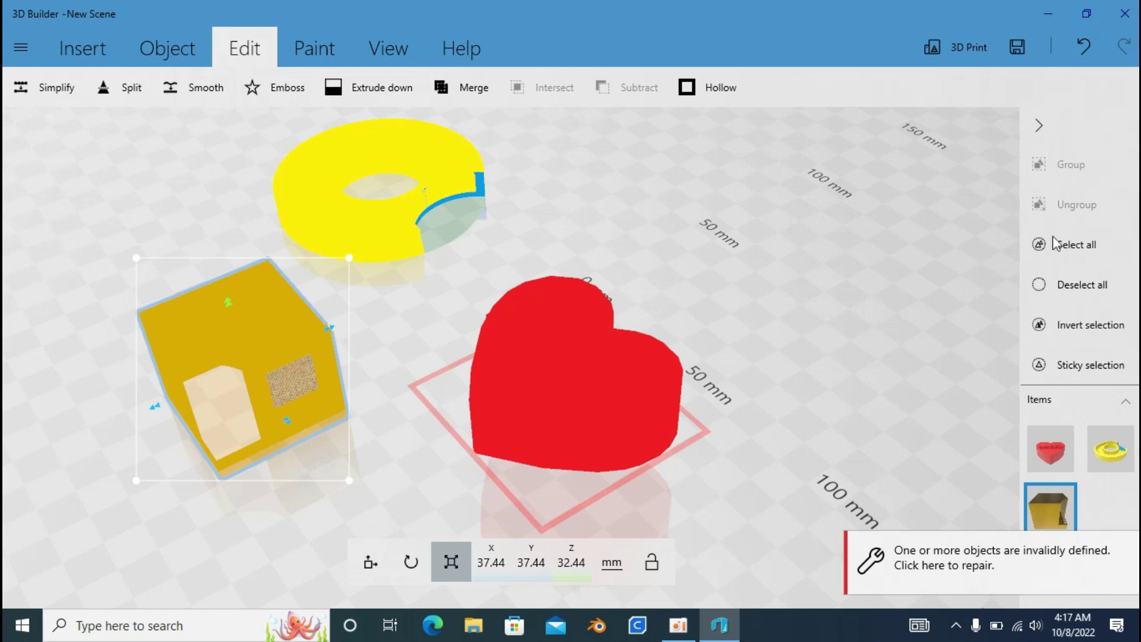
- Add the red heart and yellow ring to the cube's selection and group all three
ctrl+click(559, 352)
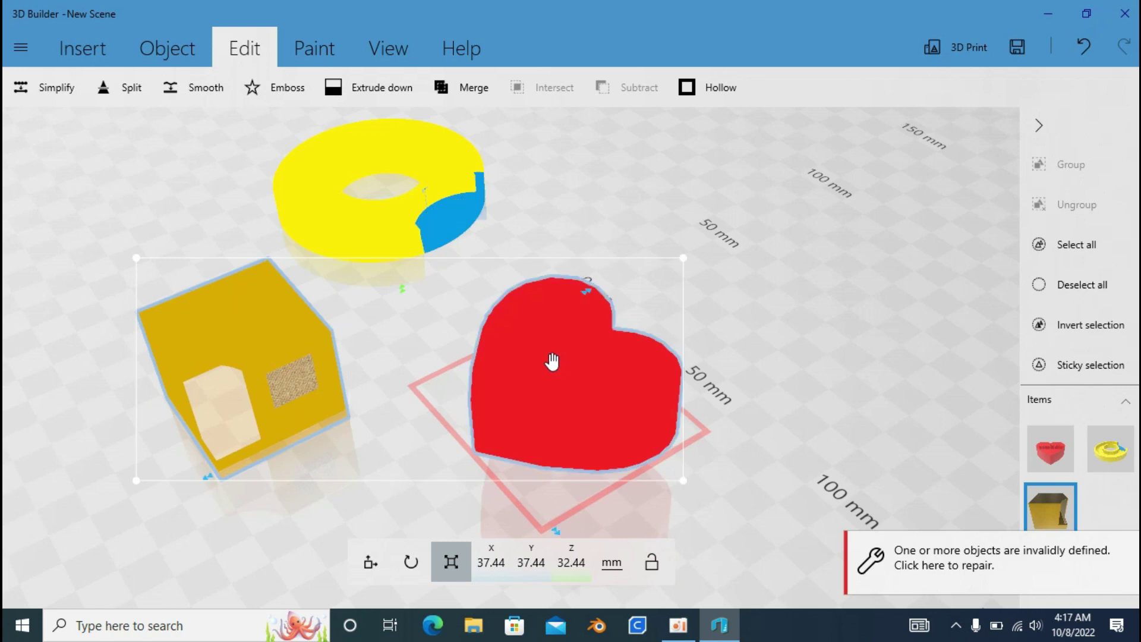
ctrl+click(376, 217)
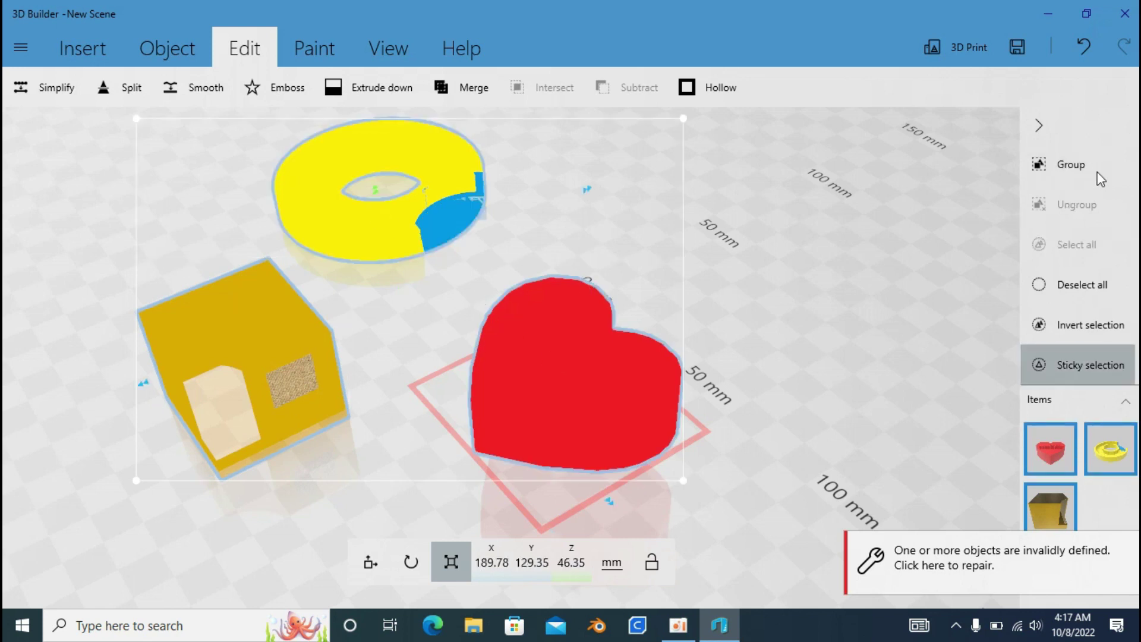
click(1065, 171)
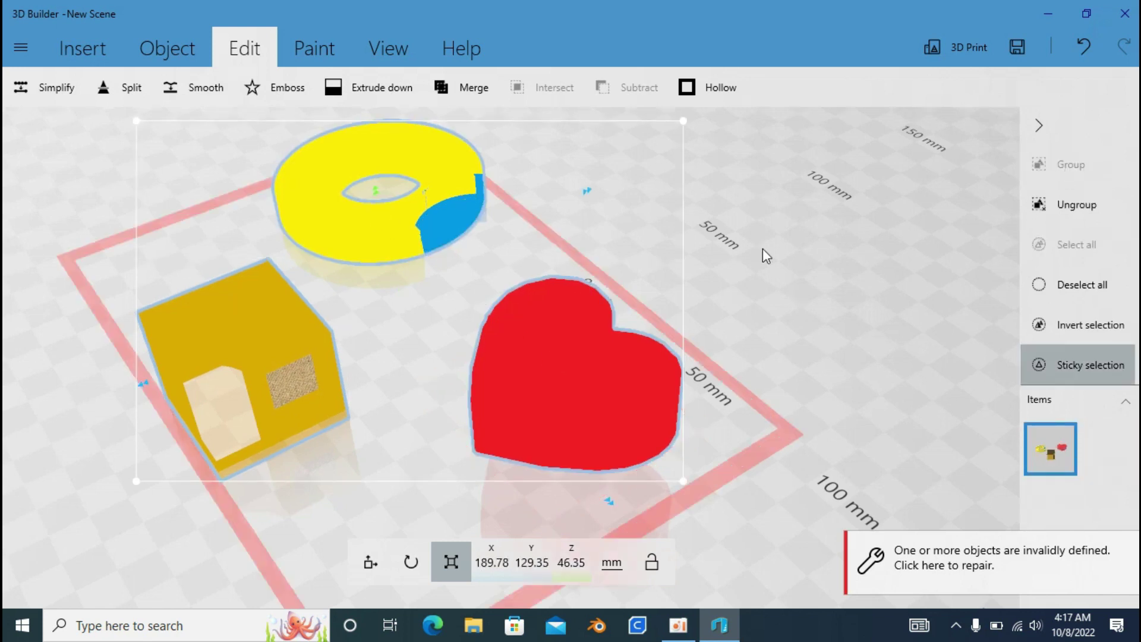
- Reselect the new 189.78 × 129.35 × 46.35 mm group and view it from above
click(1087, 286)
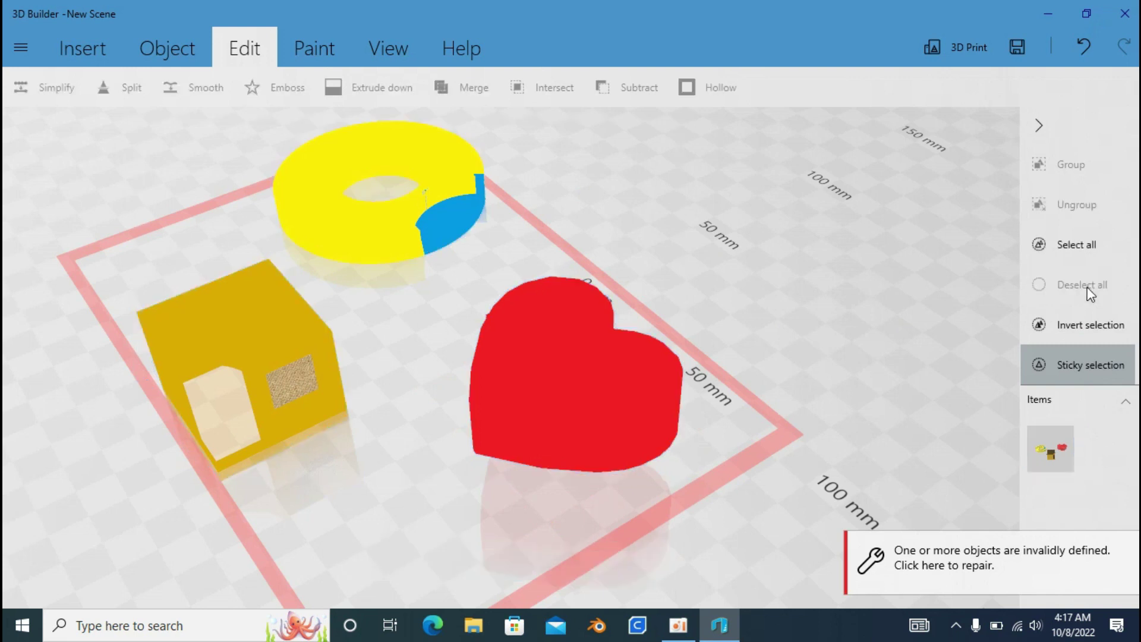
click(604, 351)
mouse_move(598, 350)
middle_down()
mouse_move(666, 331)
mouse_move(670, 283)
middle_up()
scroll(670, 283, down, 4)
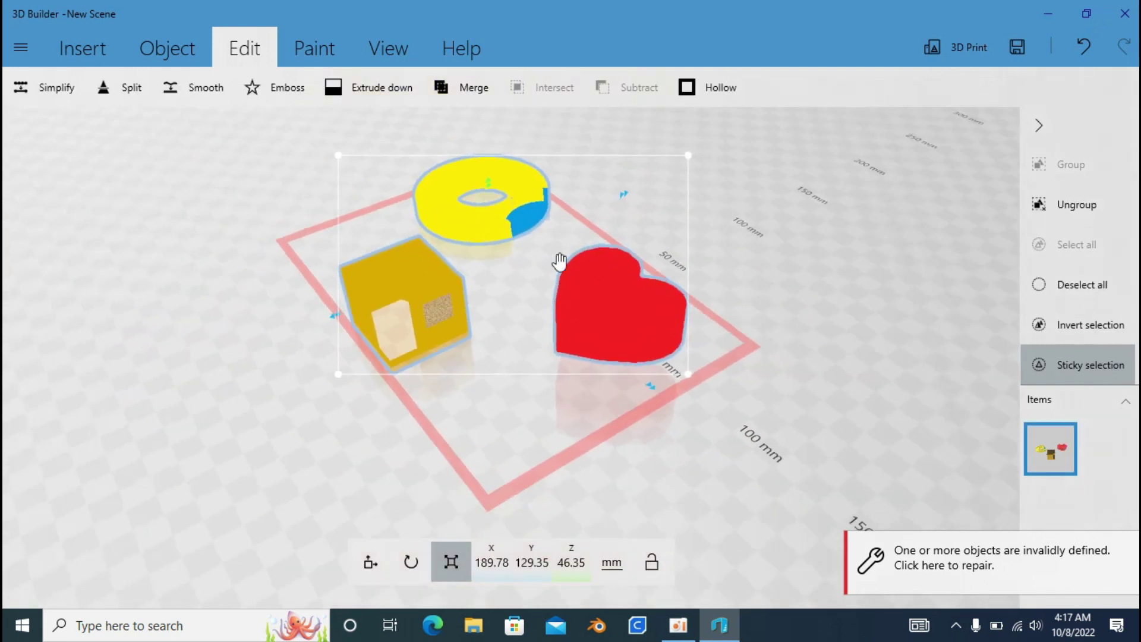
mouse_move(427, 245)
right_down()
mouse_move(557, 322)
mouse_move(672, 225)
right_up()
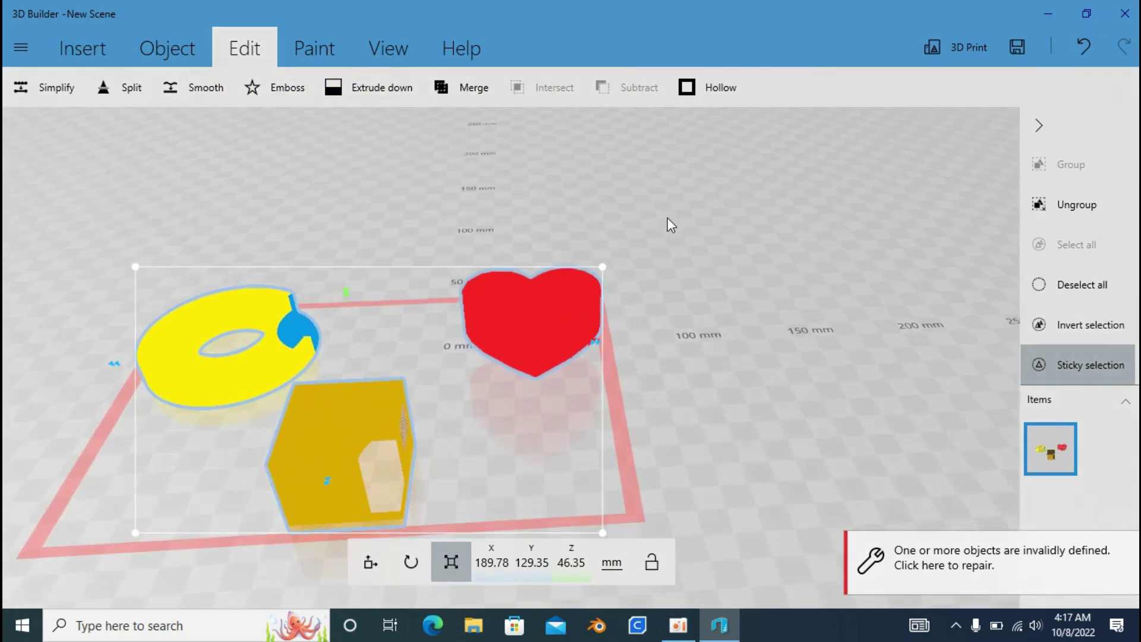